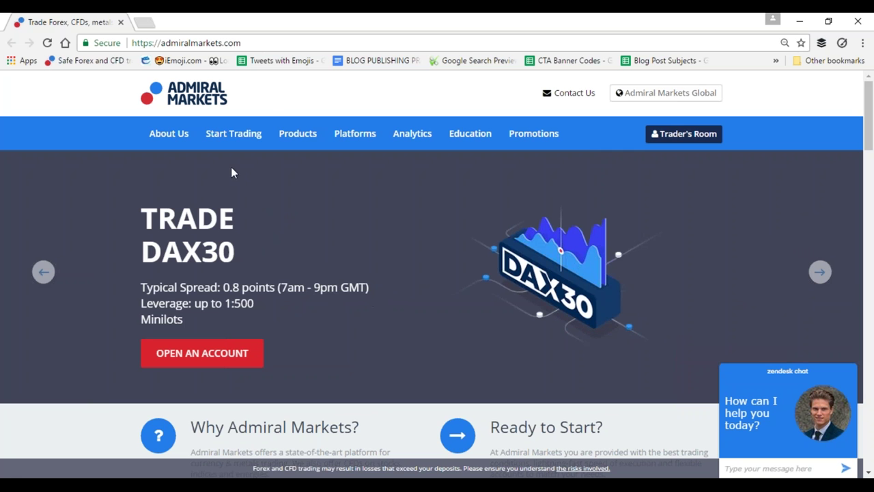
# Examine the Admiral Markets home page, including its product, account, analytics and education sections and the rotating promotional banners
pyautogui.moveTo(278, 137)
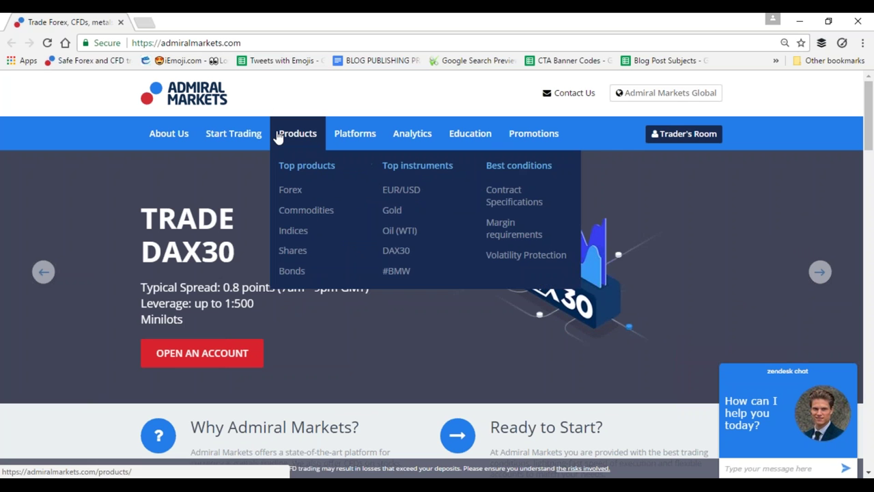
pyautogui.moveTo(350, 147)
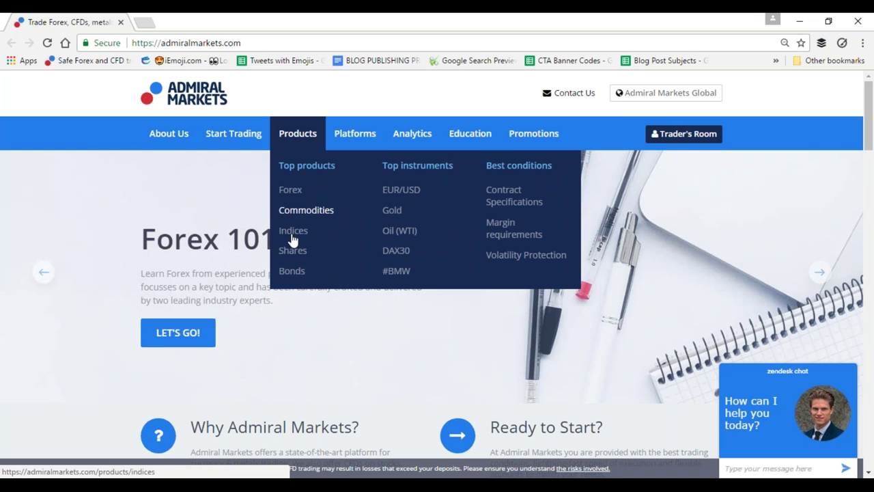
pyautogui.moveTo(250, 146)
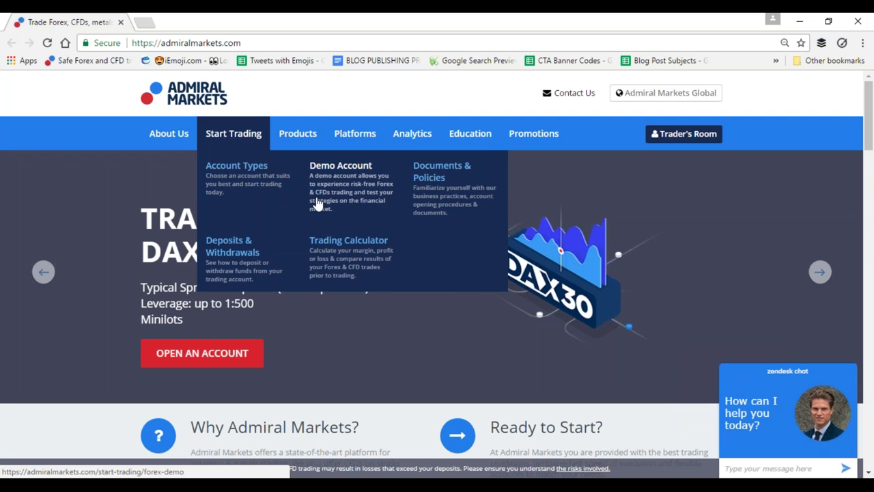
pyautogui.moveTo(410, 149)
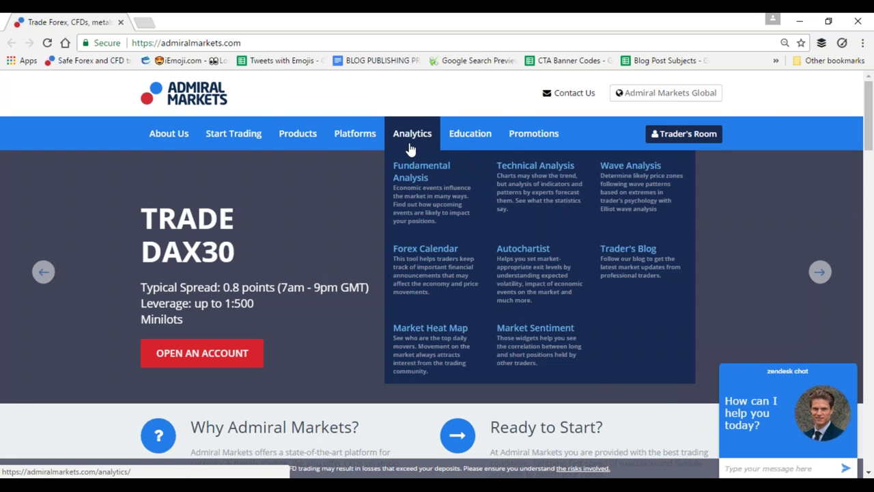
pyautogui.moveTo(452, 137)
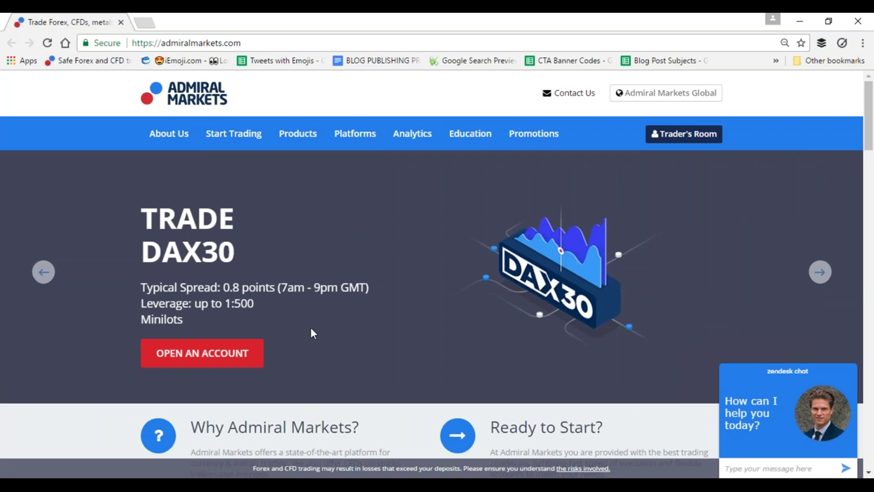
pyautogui.moveTo(573, 281)
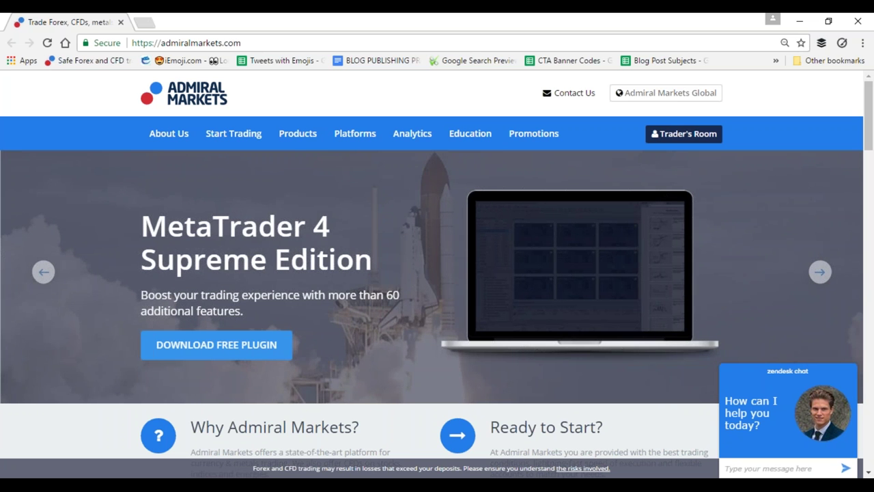
pyautogui.click(821, 272)
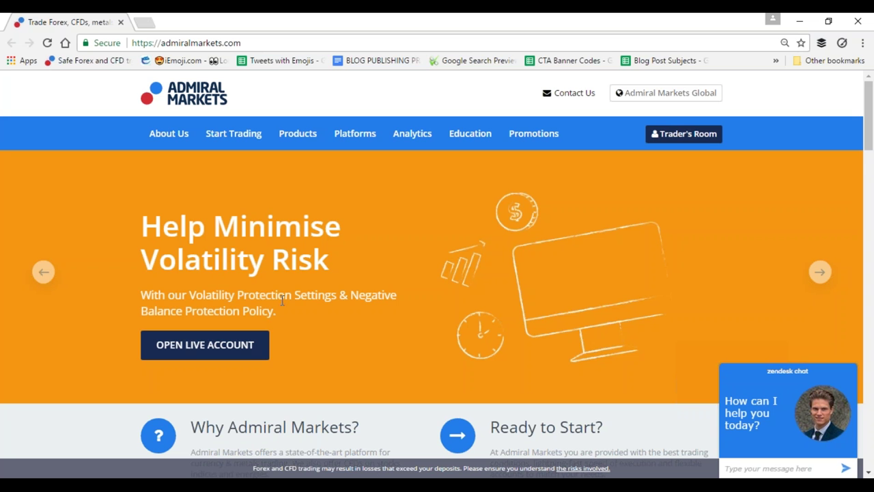
pyautogui.moveTo(462, 323)
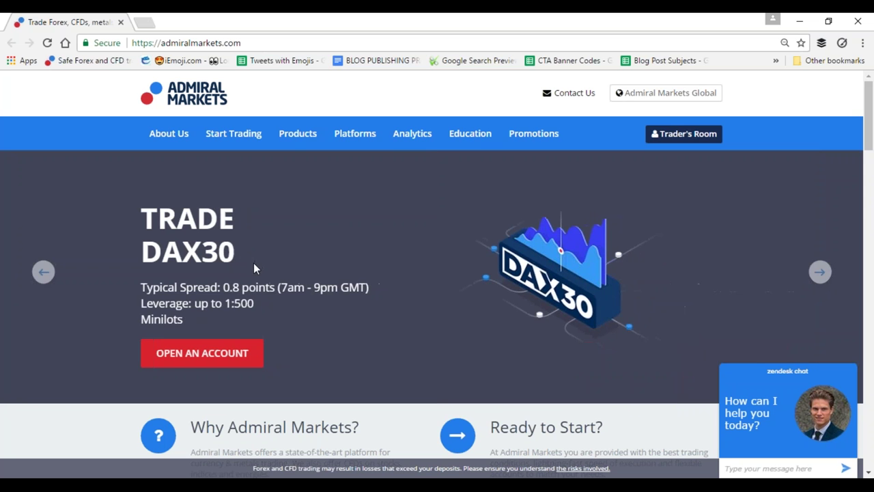
pyautogui.click(44, 271)
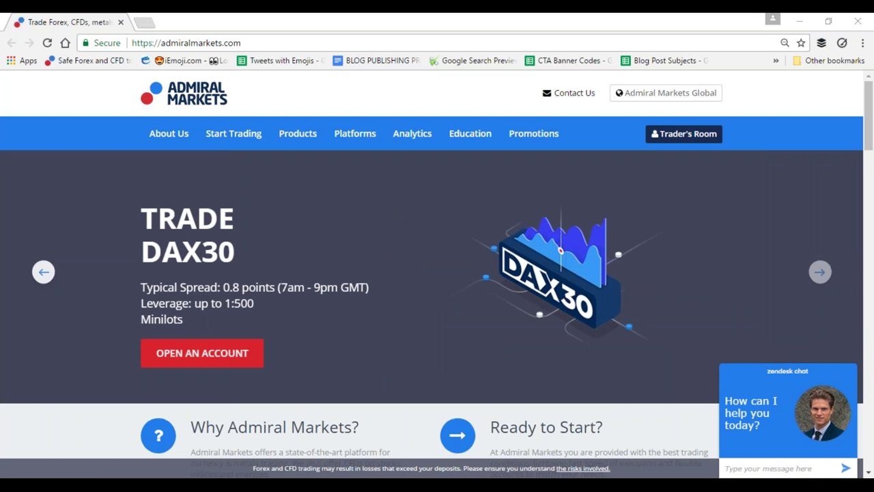
# Switch to the MetaTrader 4 platform, maximise its window and inspect the latest EURUSD H4 highs and pivot level with the crosshair
pyautogui.hotkey('alt', 'Tab')
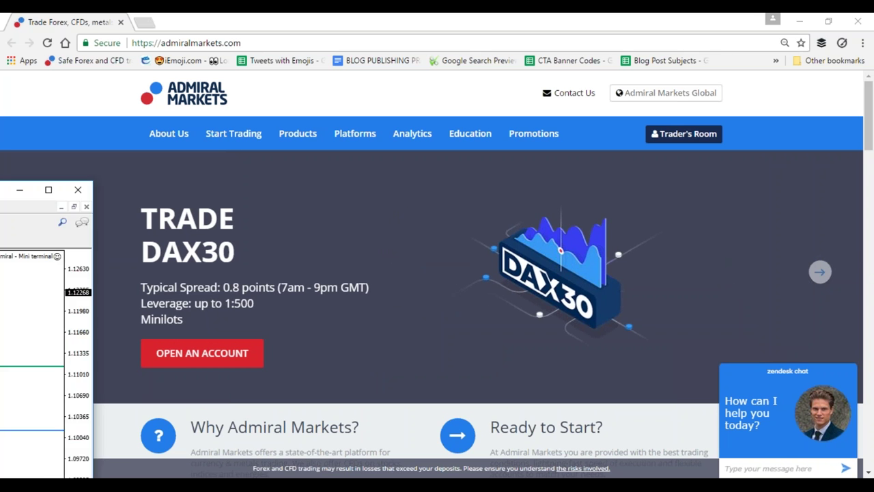
pyautogui.doubleClick(297, 190)
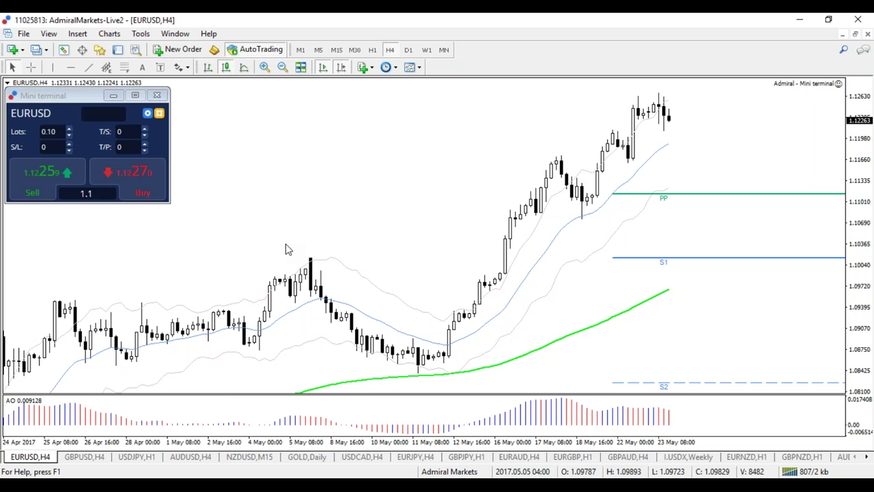
pyautogui.middleClick(253, 248)
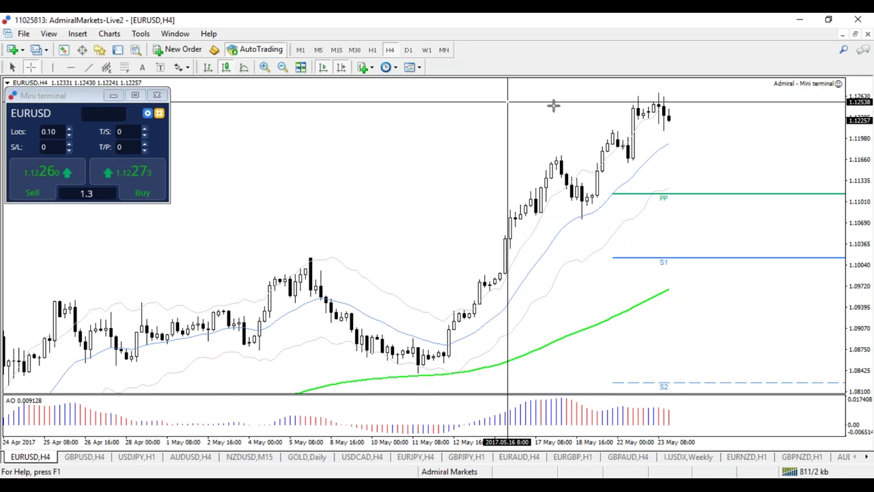
pyautogui.moveTo(663, 104); pyautogui.dragTo(701, 89)
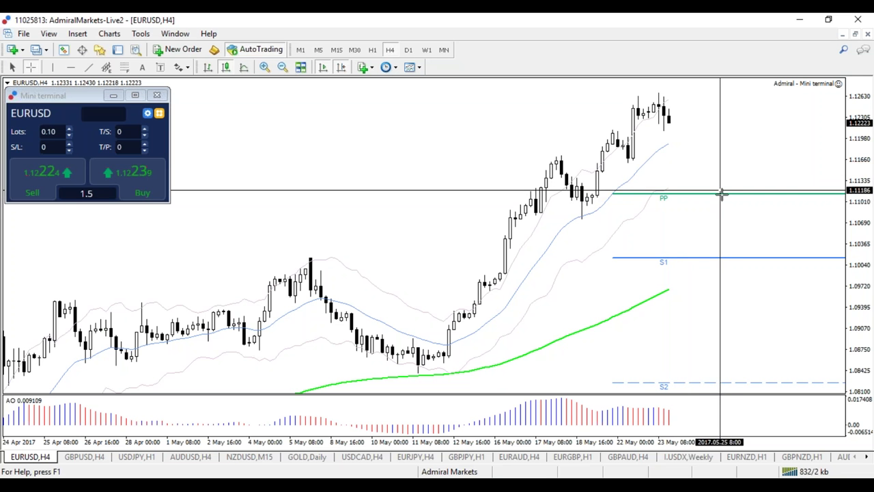
pyautogui.moveTo(722, 196)
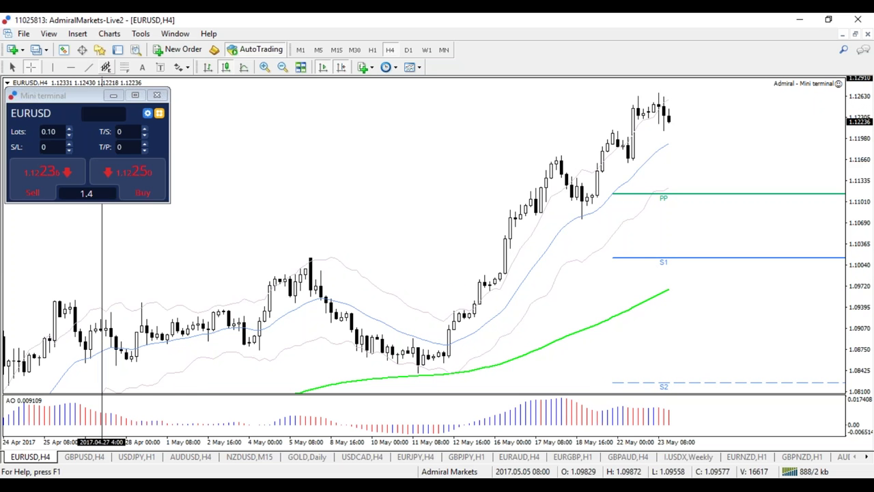
# Add the Candles-Star_C custom indicator to the EURUSD H4 chart with its default settings and close the indicator browser
pyautogui.click(99, 49)
pyautogui.moveTo(159, 179); pyautogui.dragTo(154, 279)
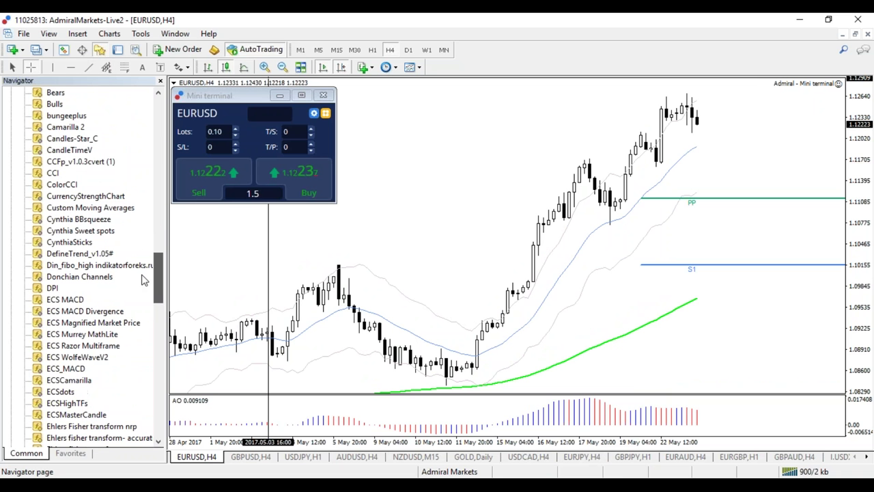
pyautogui.click(87, 139)
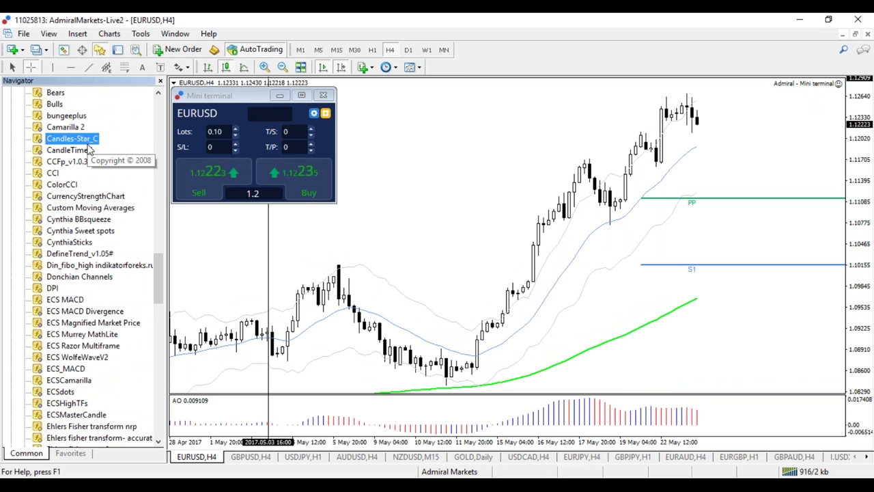
pyautogui.press('Return')
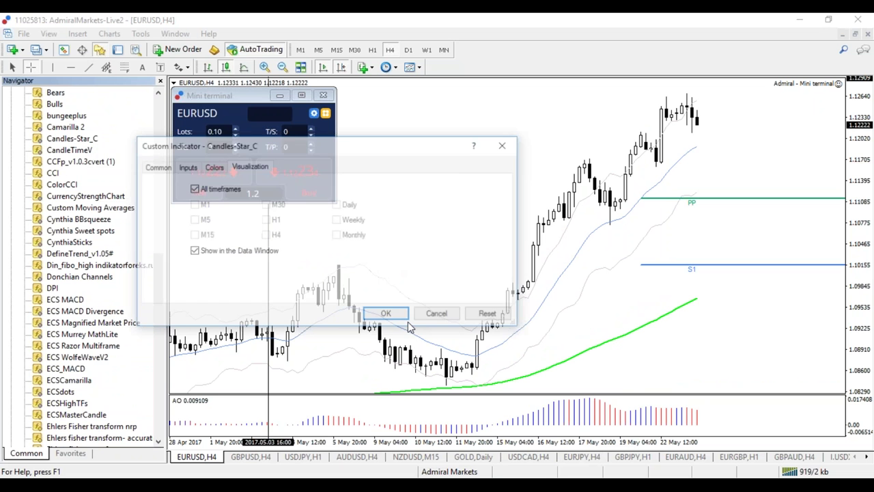
pyautogui.click(387, 313)
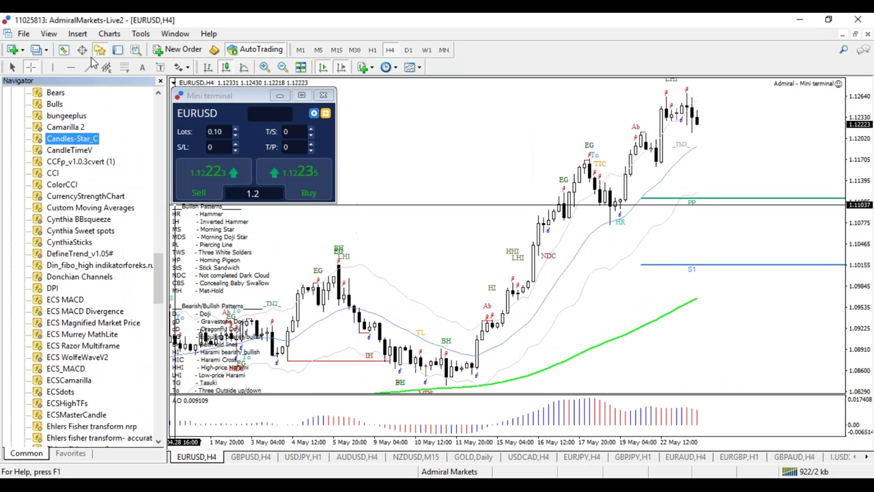
pyautogui.click(99, 50)
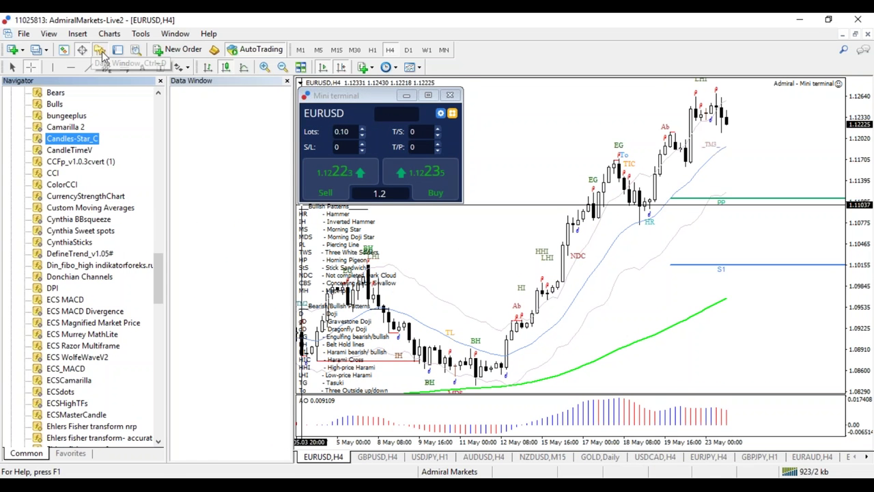
pyautogui.hotkey('ctrl', 'n')
pyautogui.hotkey('ctrl', 'd')
# Review the marked candlestick patterns on EURUSD H4 at close and wide range, and delete the Candles-Star_C indicator
pyautogui.middleClick(585, 157)
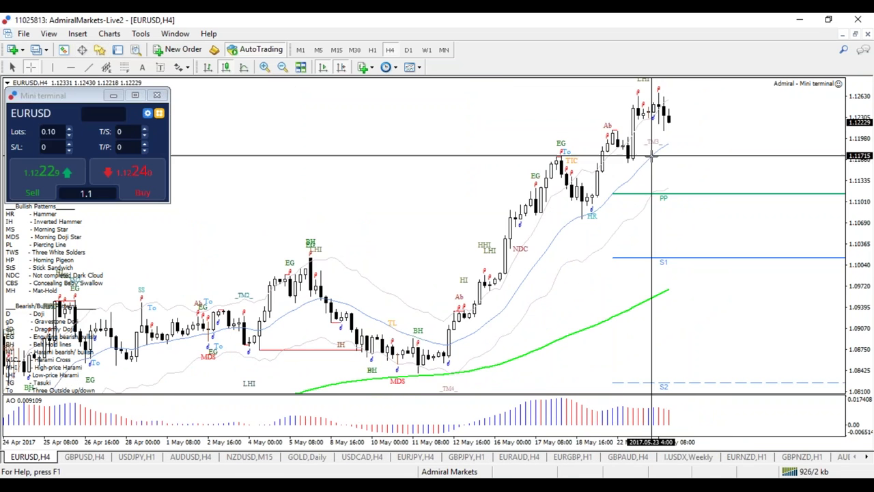
pyautogui.press('+')
pyautogui.press('+')
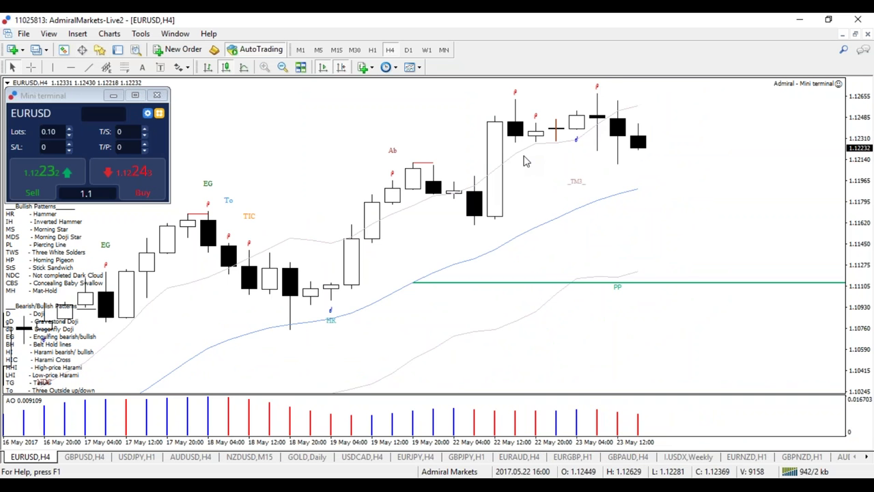
pyautogui.press('-')
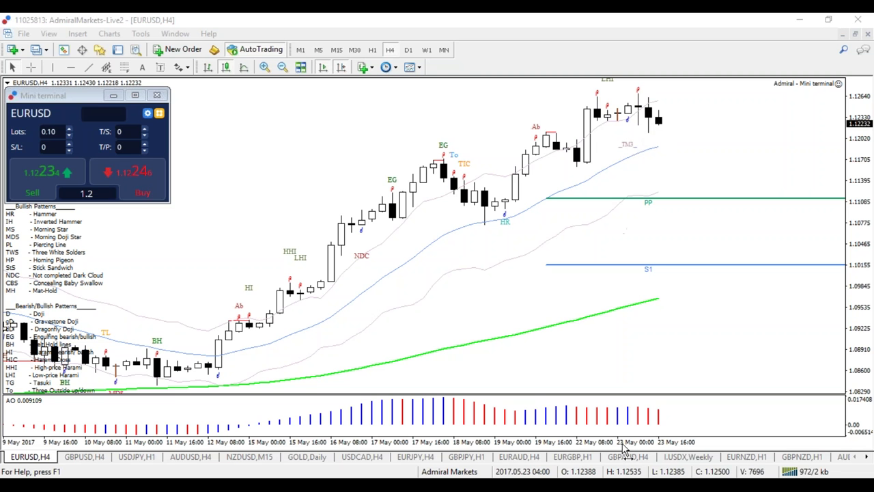
pyautogui.moveTo(623, 447); pyautogui.dragTo(580, 447)
pyautogui.rightClick(594, 206)
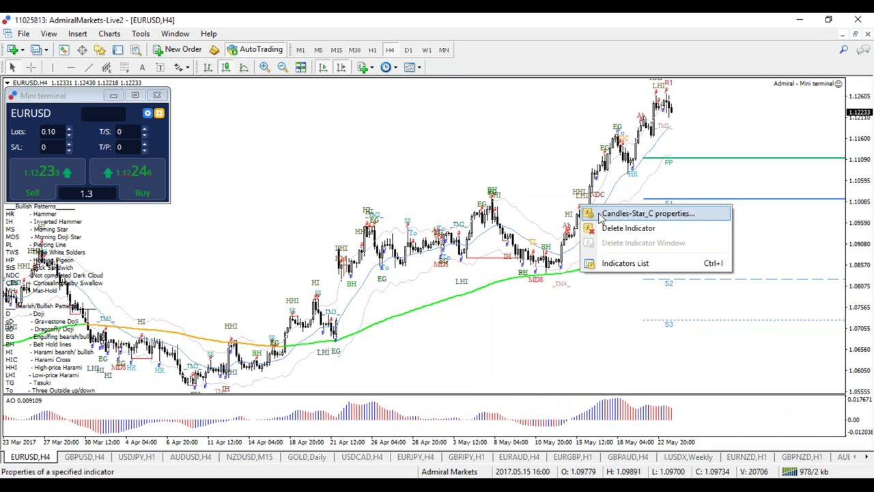
pyautogui.click(635, 228)
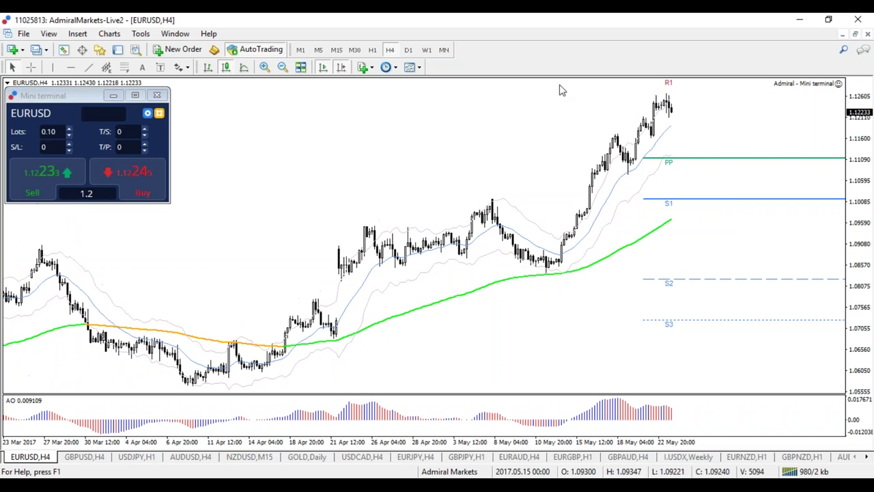
# Change the EURUSD chart to the H1 timeframe and place a horizontal line at the Awesome Oscillator's highest peak
pyautogui.hotkey('ctrl', 'f')
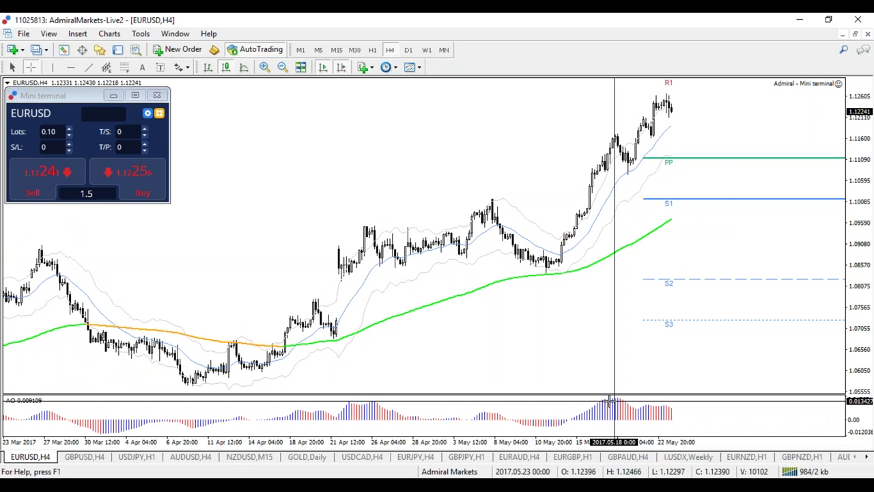
pyautogui.click(372, 49)
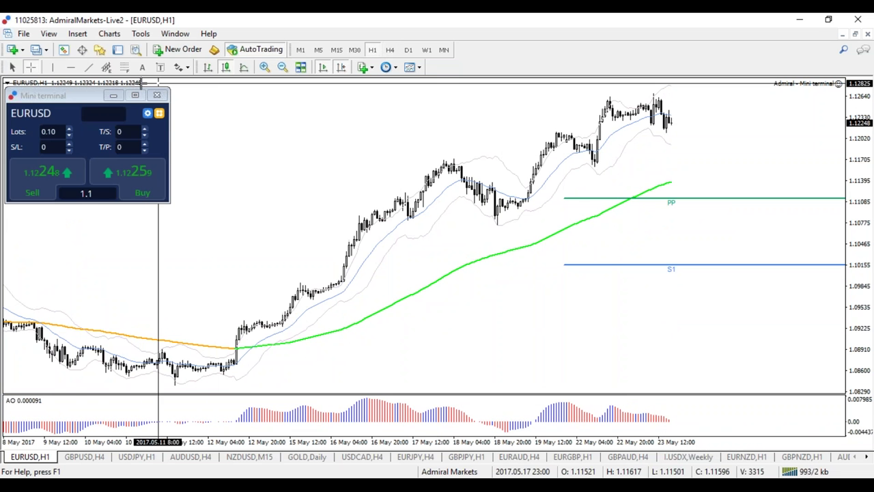
pyautogui.click(70, 67)
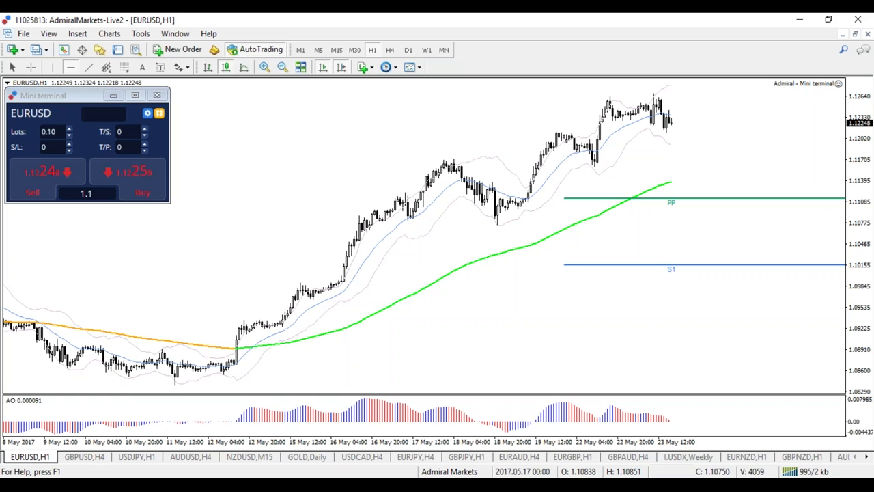
pyautogui.click(375, 399)
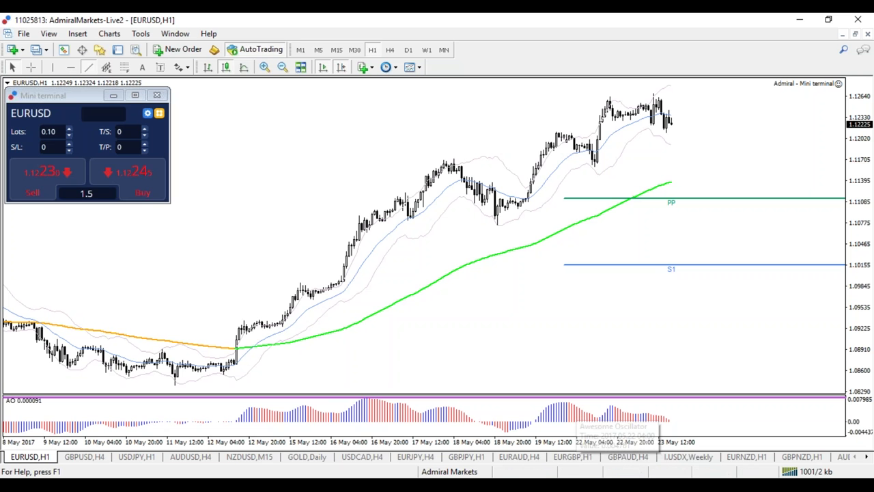
# Draw a trendline across the 17 May and 22 May EURUSD price highs, and delete it
pyautogui.moveTo(440, 167); pyautogui.dragTo(607, 101)
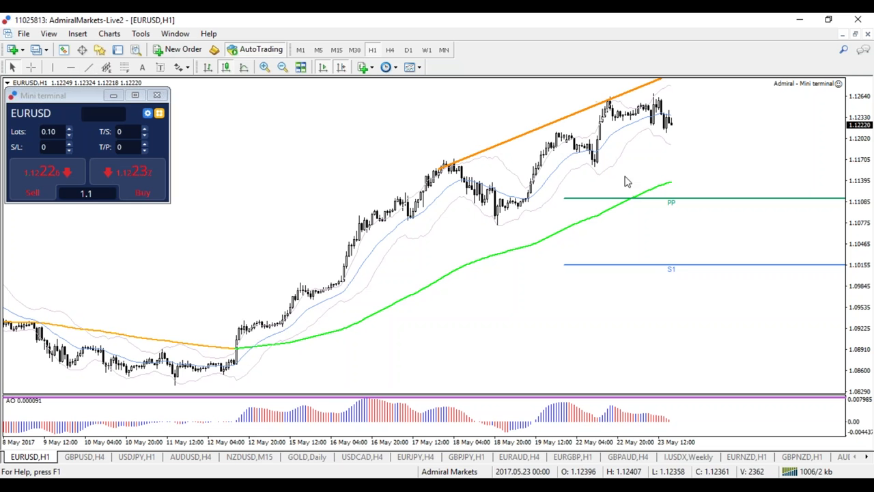
pyautogui.rightClick(585, 117)
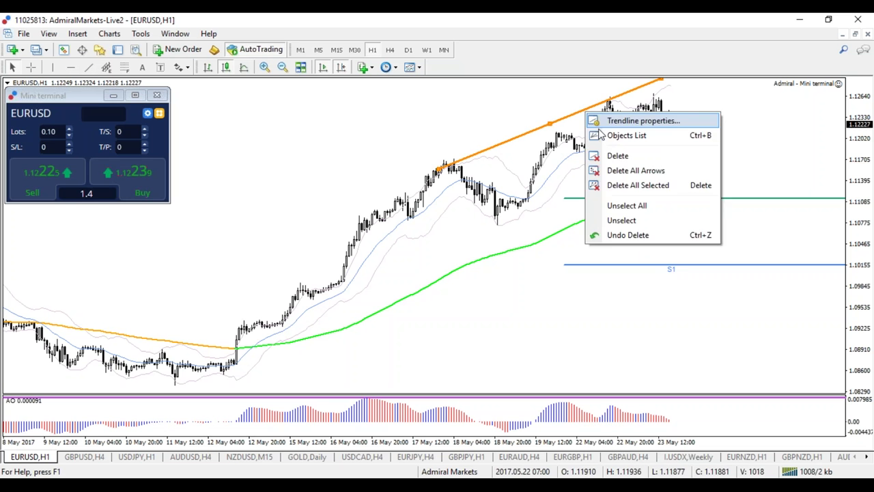
pyautogui.click(611, 155)
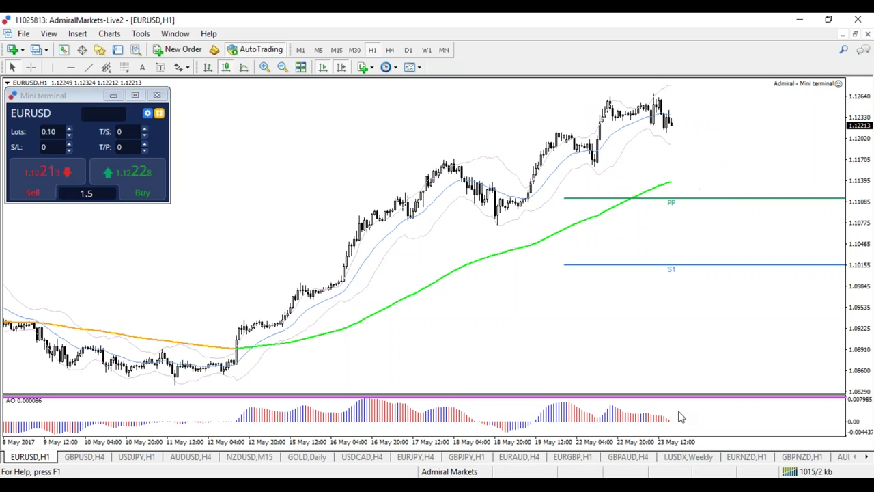
# Check the recent EURUSD H1 candles up close, switch the chart through H4 to the daily timeframe and show more price history
pyautogui.press('+')
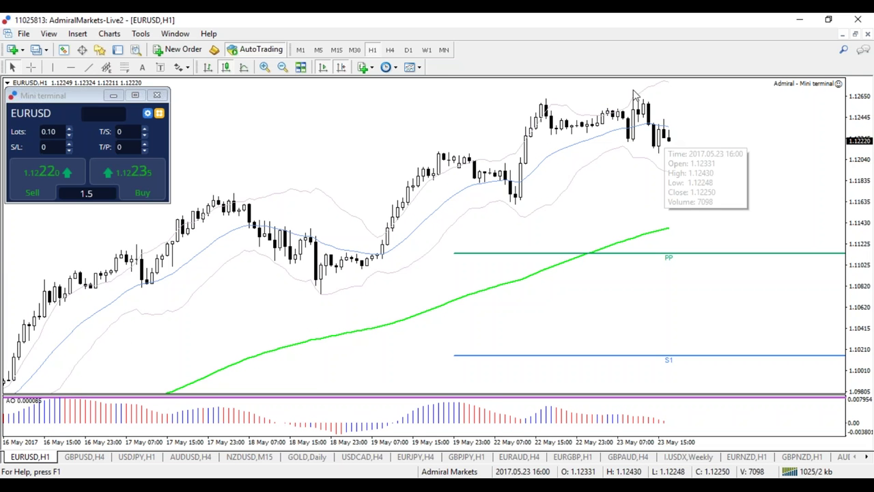
pyautogui.click(389, 50)
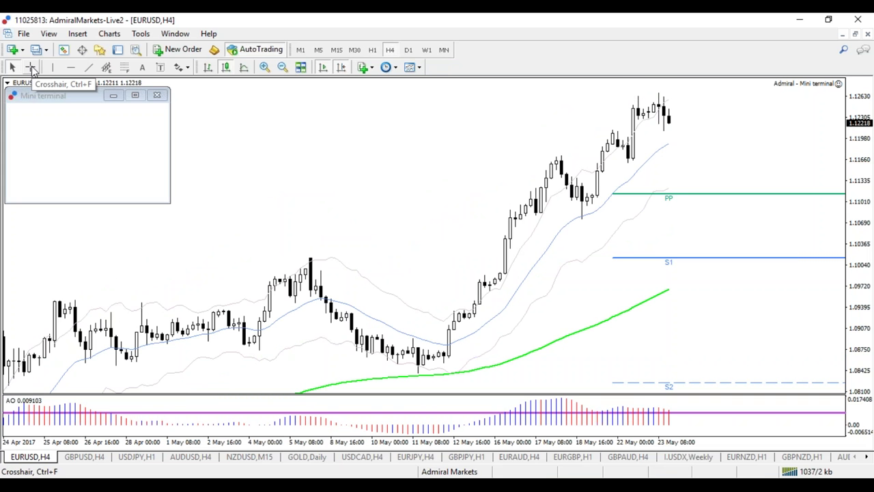
pyautogui.click(408, 50)
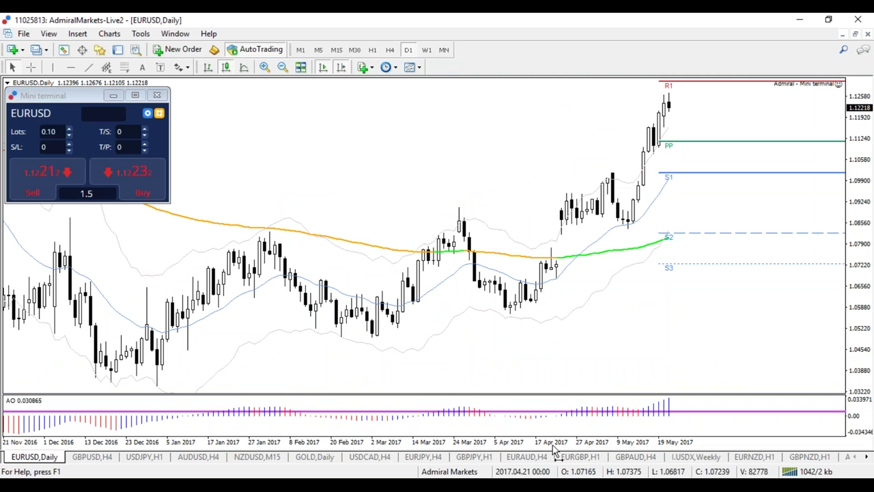
pyautogui.press('-')
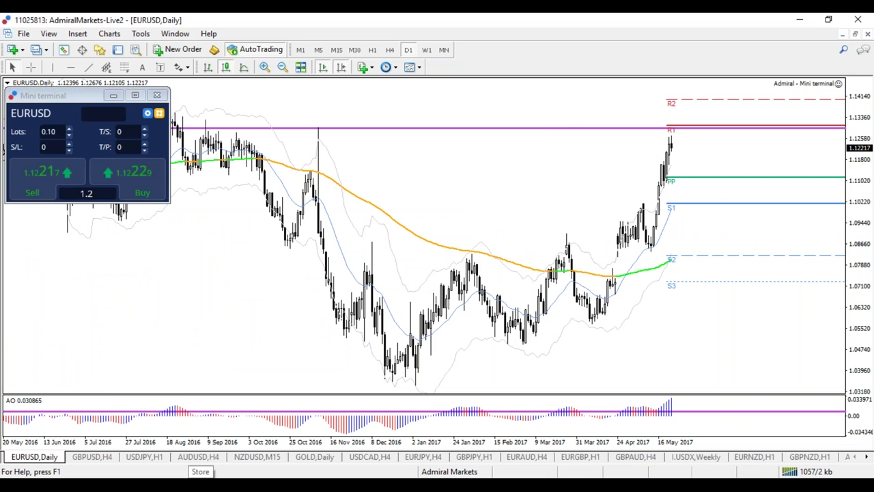
# Sketch a possible bearish next candle on the EURUSD daily chart with a downward arrow toward S1, and clear the markings
pyautogui.press('+')
pyautogui.press('+')
pyautogui.press('+')
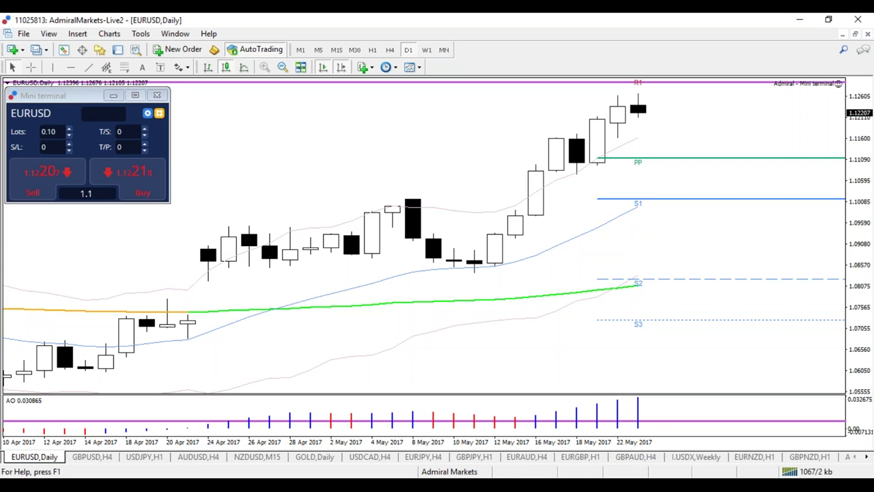
pyautogui.click(29, 67)
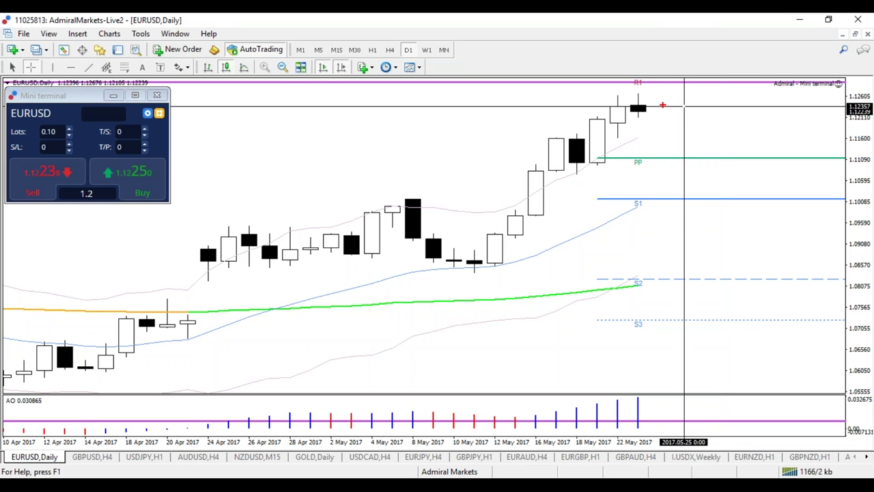
pyautogui.moveTo(658, 100)
pyautogui.mouseDown()
pyautogui.moveTo(661, 130)
pyautogui.moveTo(672, 101)
pyautogui.moveTo(657, 102)
pyautogui.moveTo(666, 105)
pyautogui.moveTo(650, 118)
pyautogui.moveTo(667, 130)
pyautogui.moveTo(665, 108)
pyautogui.moveTo(660, 138)
pyautogui.mouseUp()
pyautogui.press('e')
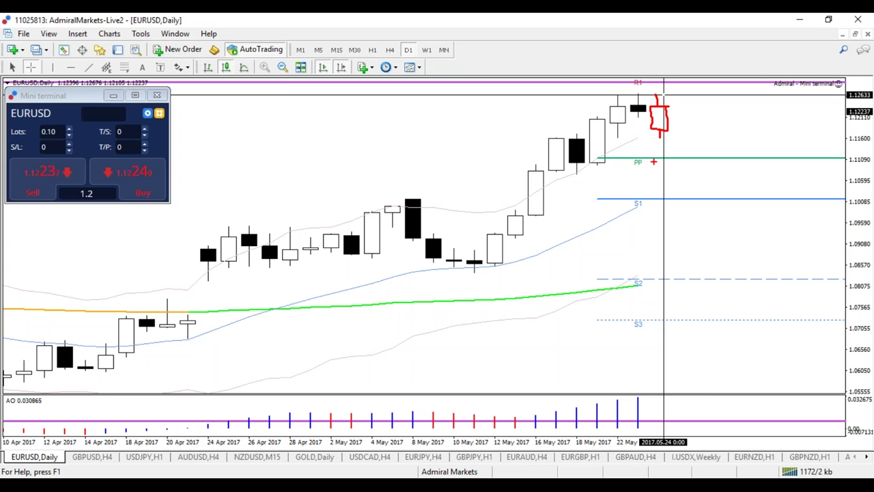
pyautogui.moveTo(668, 128); pyautogui.dragTo(710, 178)
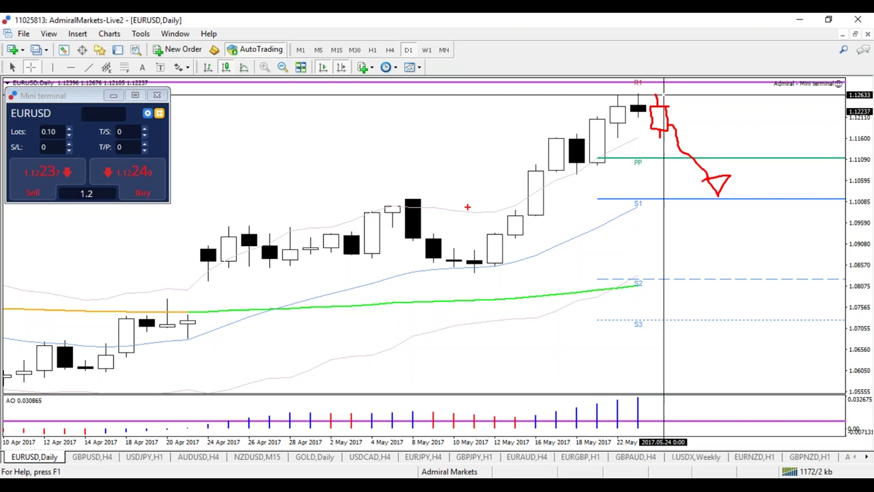
pyautogui.press('Escape')
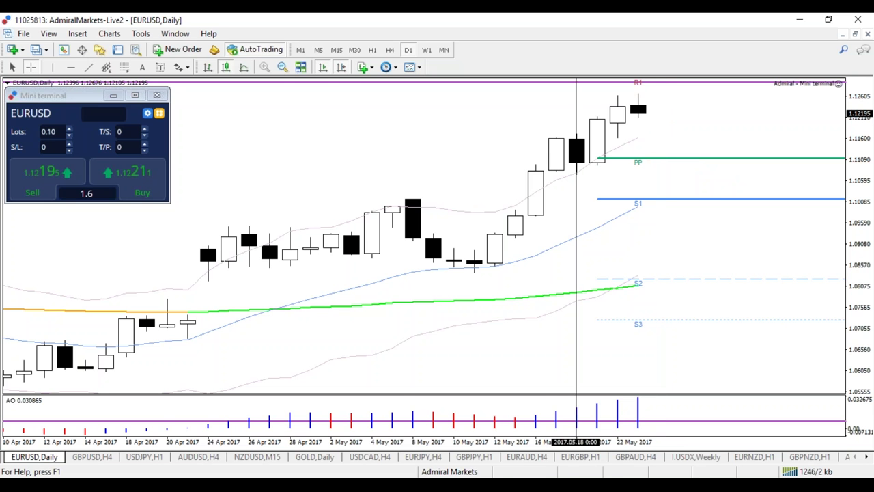
pyautogui.press('Escape')
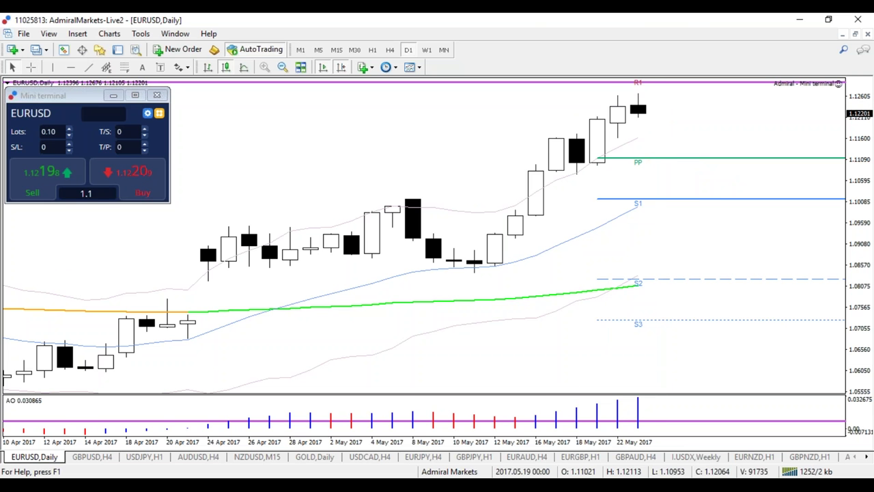
# Delete the horizontal line from the Awesome Oscillator window of the EURUSD daily chart
pyautogui.press('-')
pyautogui.rightClick(599, 403)
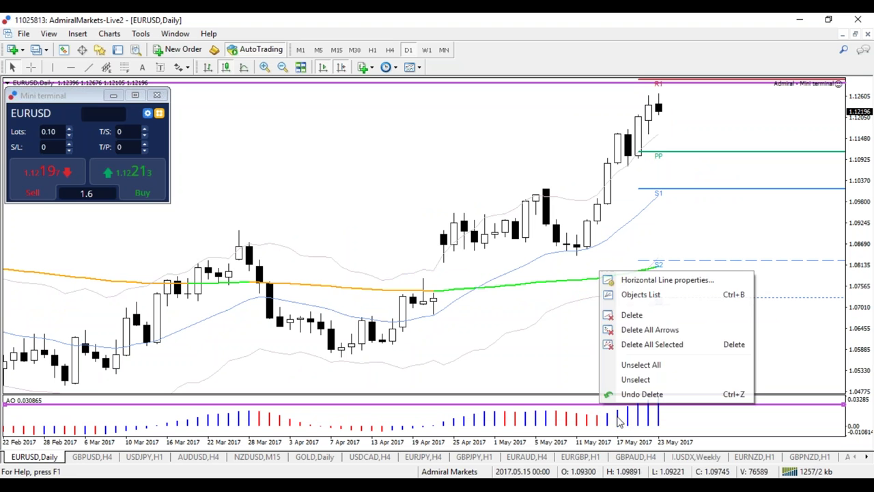
pyautogui.click(632, 314)
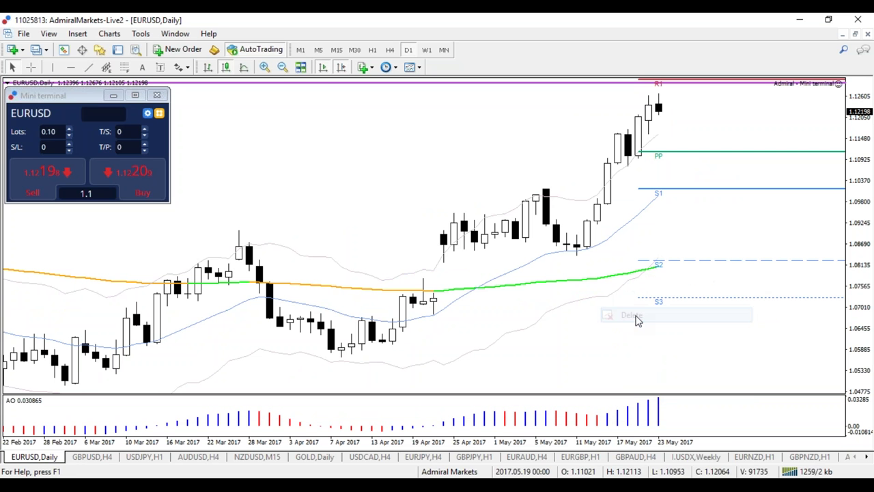
# Change the EURUSD chart to the weekly timeframe and place a horizontal line at the price high of spring 2016
pyautogui.click(424, 52)
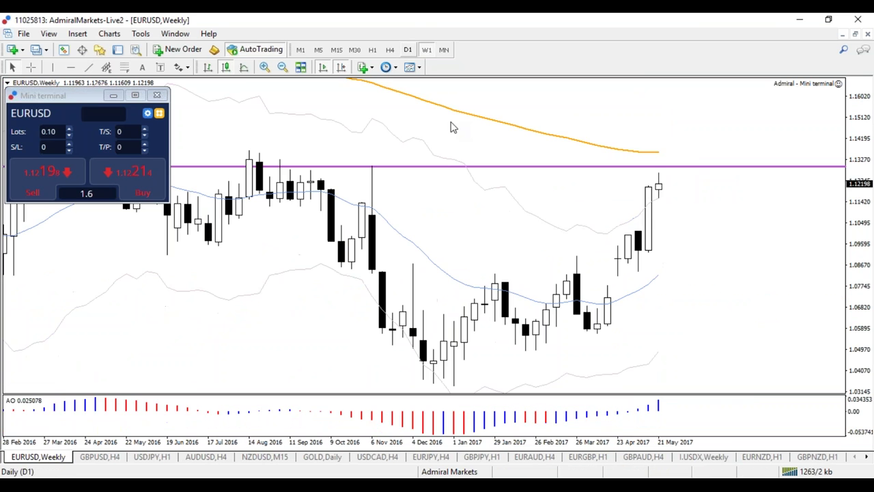
pyautogui.press('-')
pyautogui.press('-')
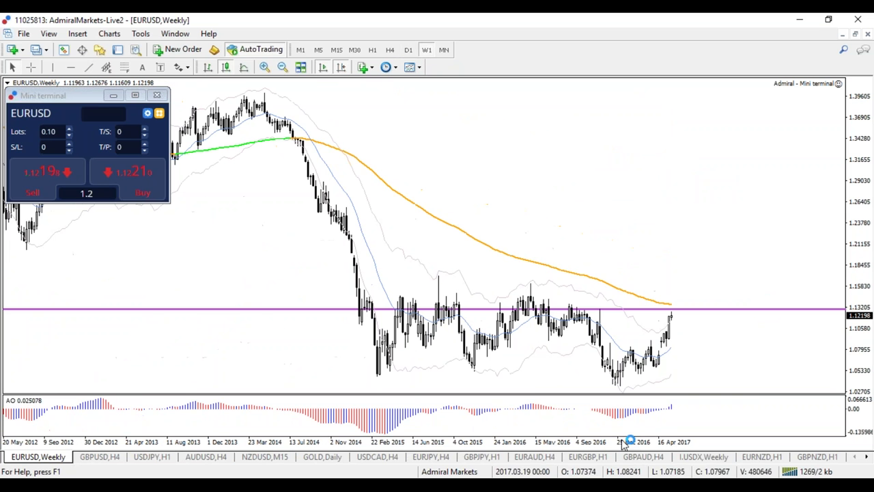
pyautogui.press('+')
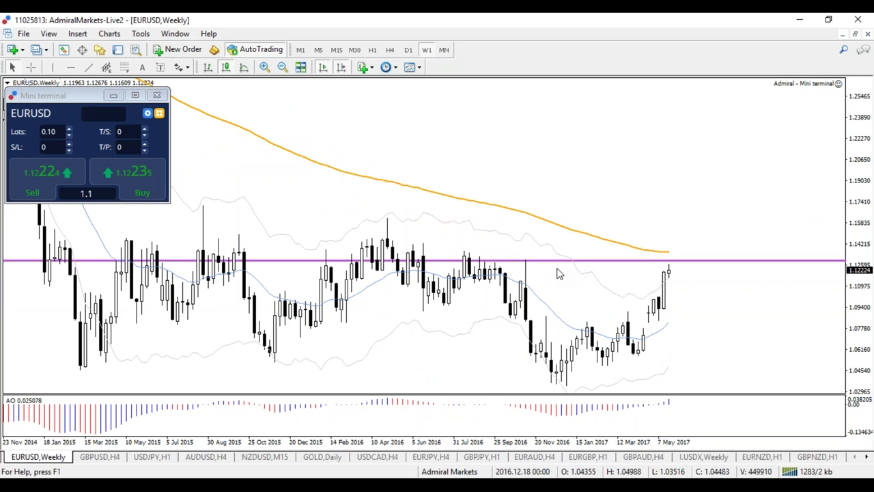
pyautogui.click(71, 67)
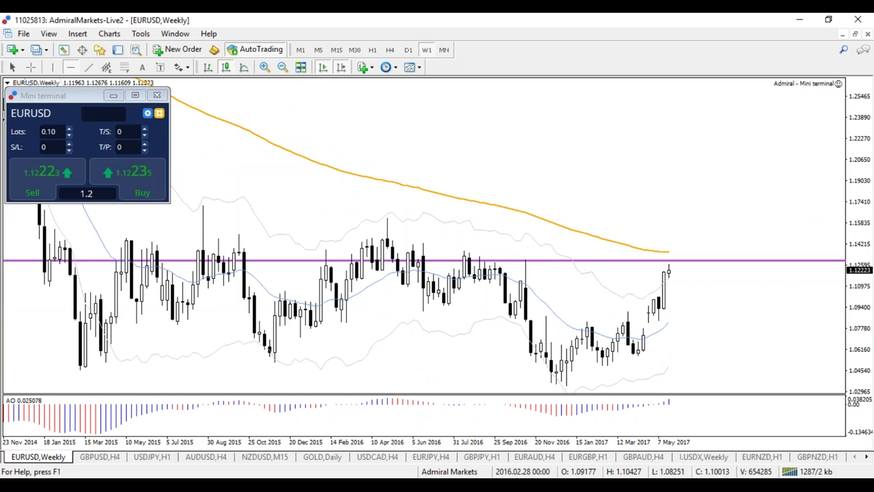
pyautogui.click(394, 218)
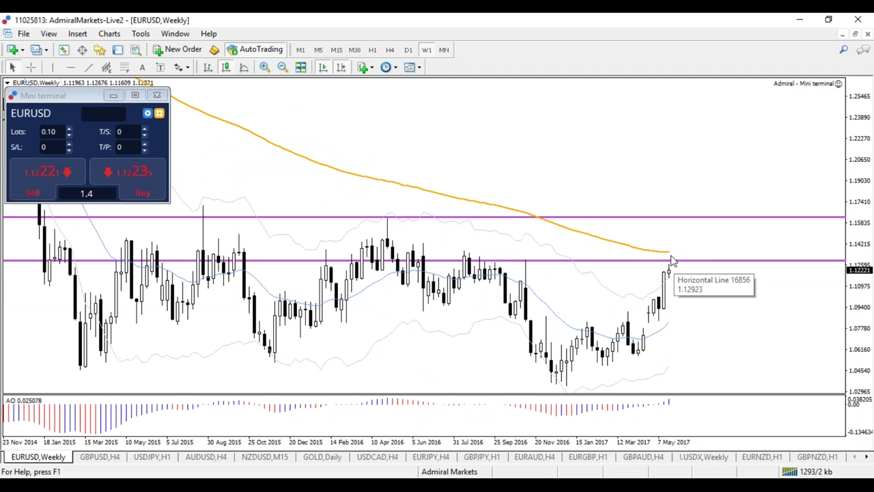
# Return EURUSD to the daily timeframe, compress the price scale, mark the latest candles below R1 and clear the marking
pyautogui.click(406, 51)
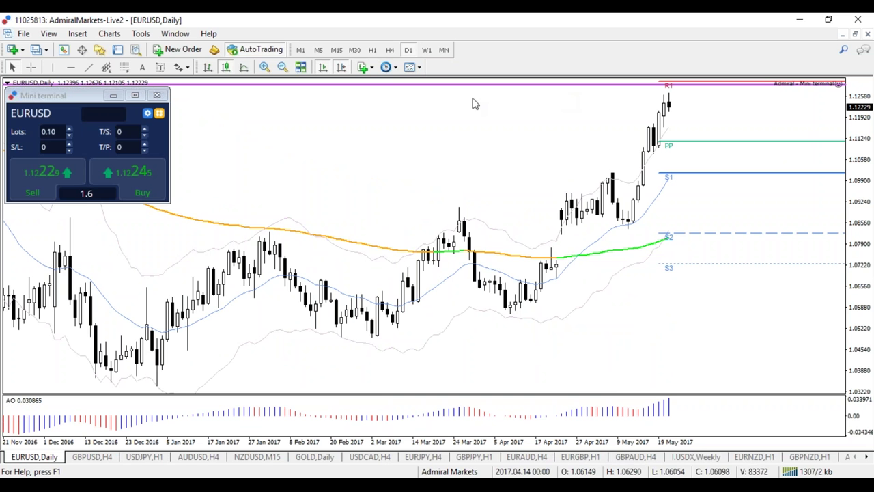
pyautogui.moveTo(855, 183); pyautogui.dragTo(854, 206)
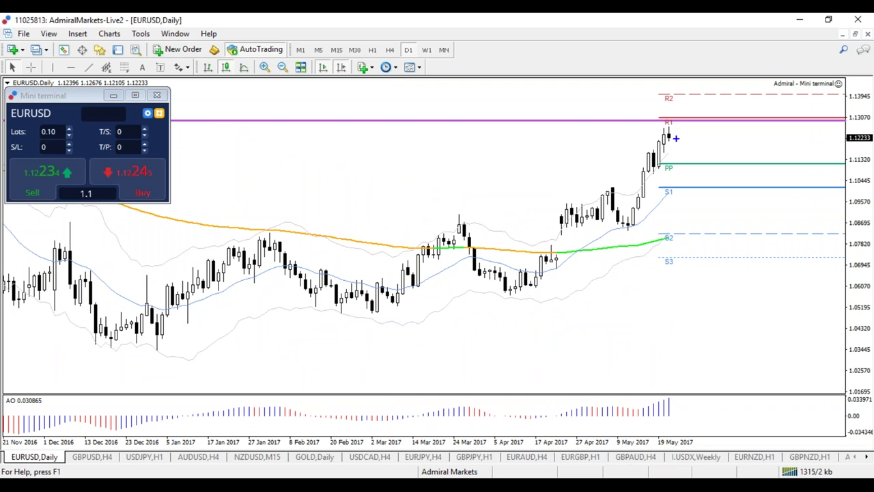
pyautogui.moveTo(676, 126)
pyautogui.mouseDown()
pyautogui.moveTo(677, 112)
pyautogui.moveTo(685, 118)
pyautogui.moveTo(657, 143)
pyautogui.mouseUp()
pyautogui.press('Escape')
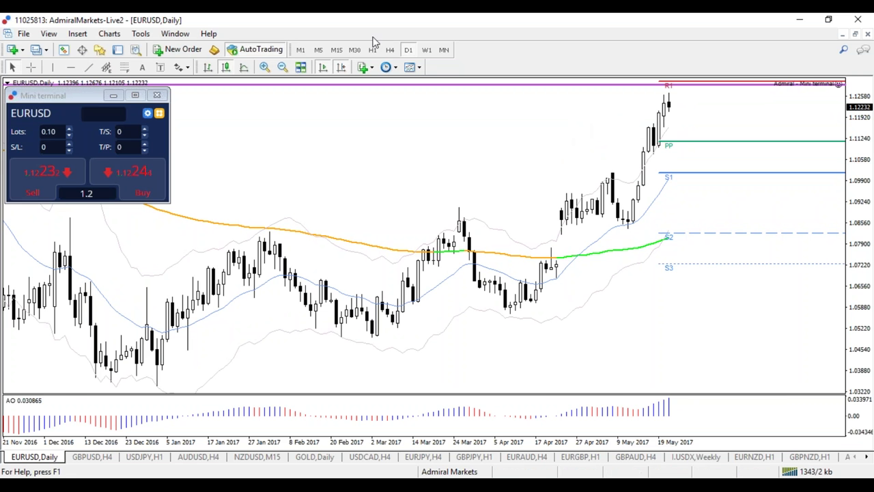
# Change EURUSD to the H4 timeframe and draw a rising trendline under the lows from 12 May to 23 May
pyautogui.click(390, 54)
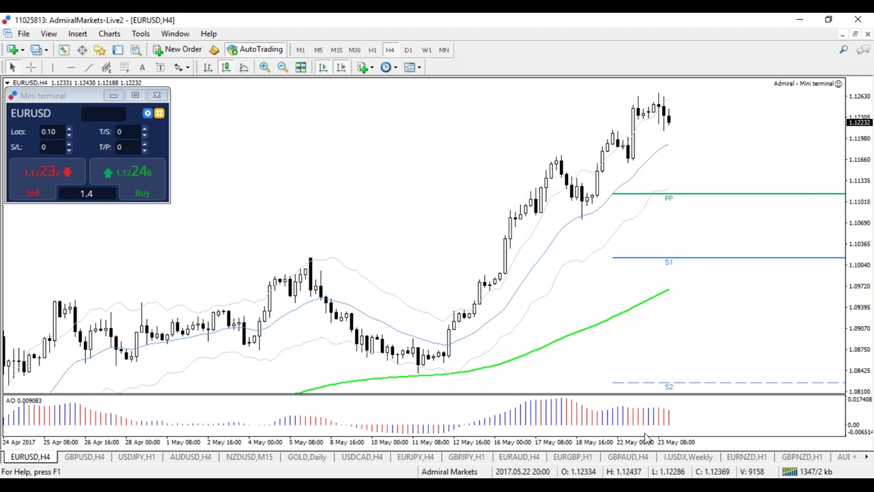
pyautogui.press('+')
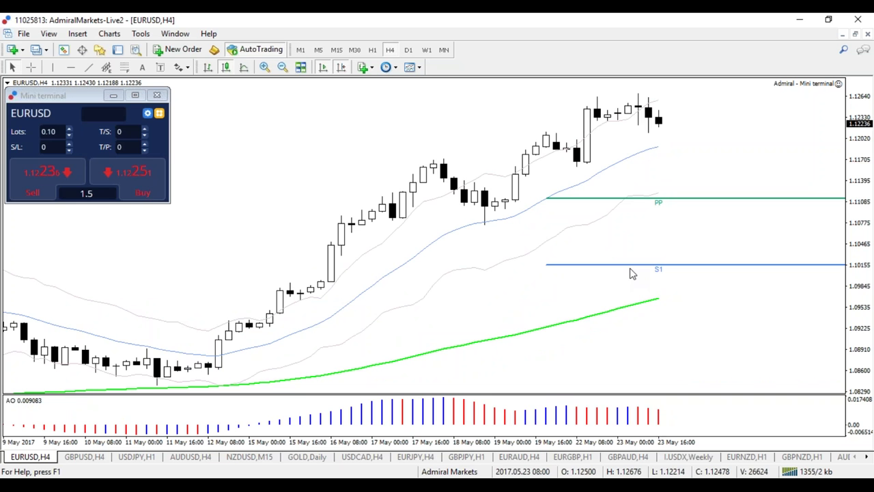
pyautogui.press('-')
pyautogui.click(88, 67)
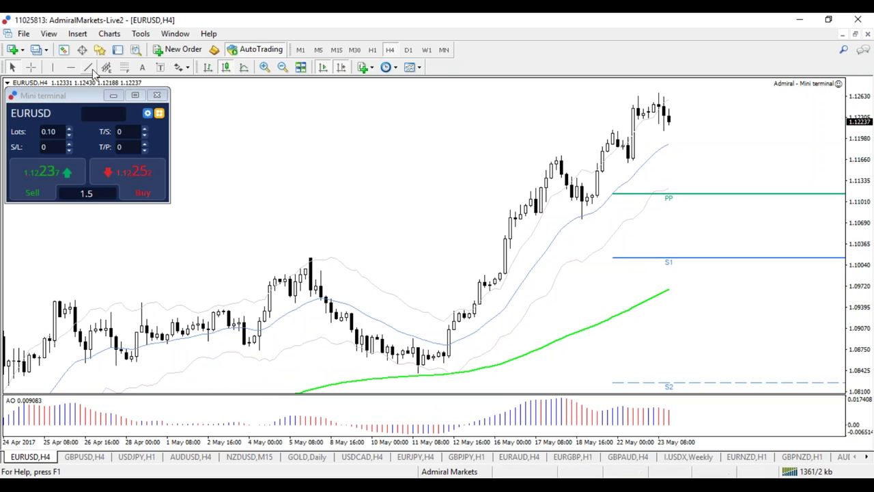
pyautogui.moveTo(439, 367); pyautogui.dragTo(695, 97)
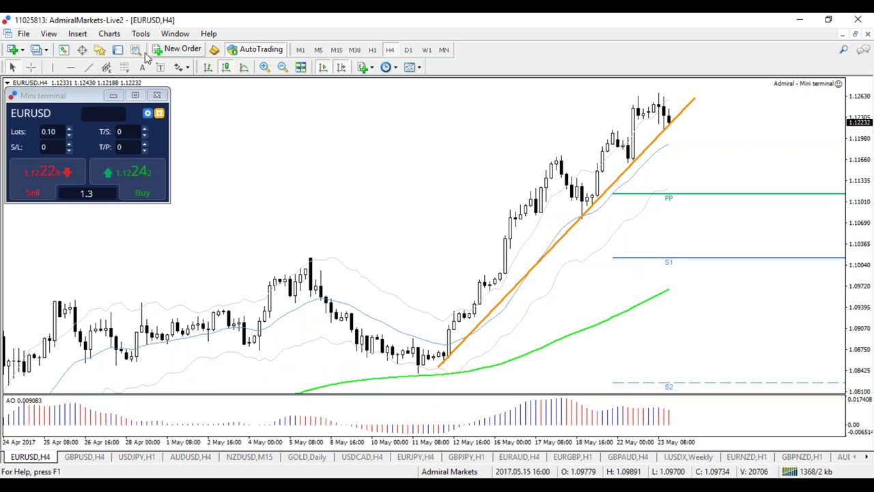
# Try an upper trendline across the 17 May and 22 May H4 highs, adjust both ends and delete it
pyautogui.click(88, 67)
pyautogui.moveTo(552, 160)
pyautogui.mouseDown()
pyautogui.moveTo(725, 88)
pyautogui.moveTo(687, 86)
pyautogui.moveTo(685, 93)
pyautogui.moveTo(688, 84)
pyautogui.moveTo(680, 82)
pyautogui.mouseUp()
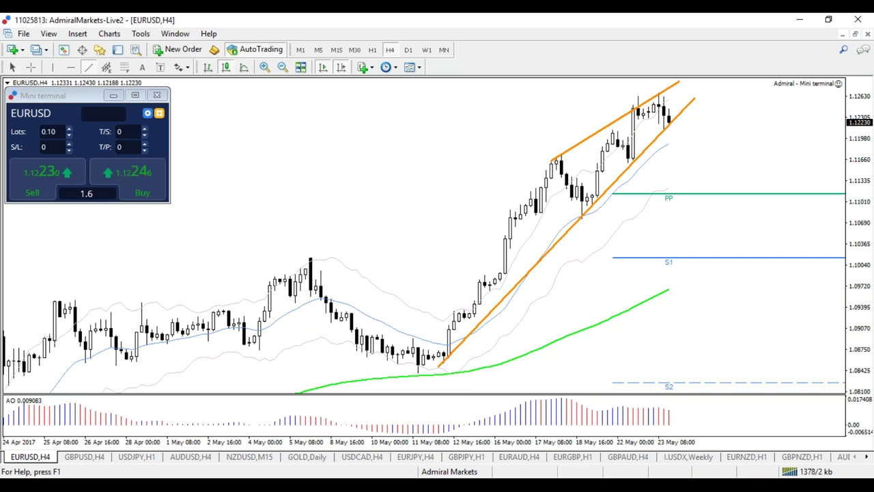
pyautogui.moveTo(550, 162)
pyautogui.mouseDown()
pyautogui.moveTo(568, 162)
pyautogui.moveTo(558, 157)
pyautogui.mouseUp()
pyautogui.moveTo(679, 83)
pyautogui.mouseDown()
pyautogui.moveTo(660, 108)
pyautogui.moveTo(673, 97)
pyautogui.mouseUp()
pyautogui.click(607, 161)
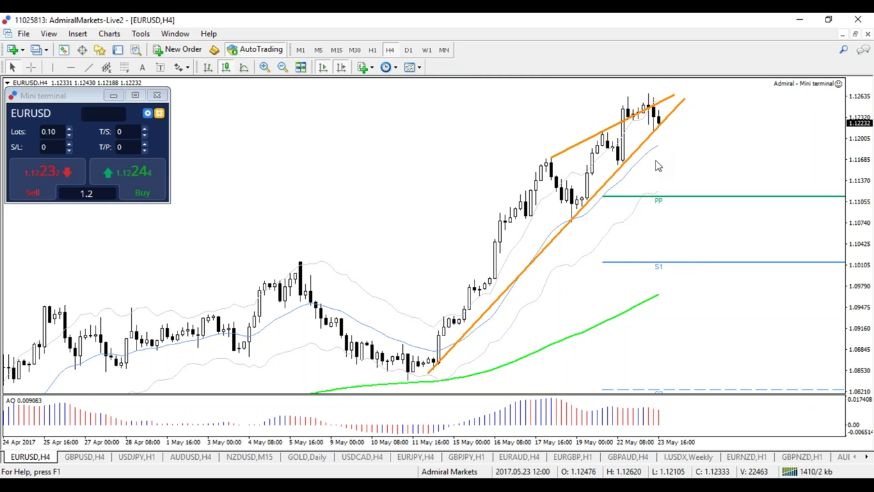
pyautogui.rightClick(605, 129)
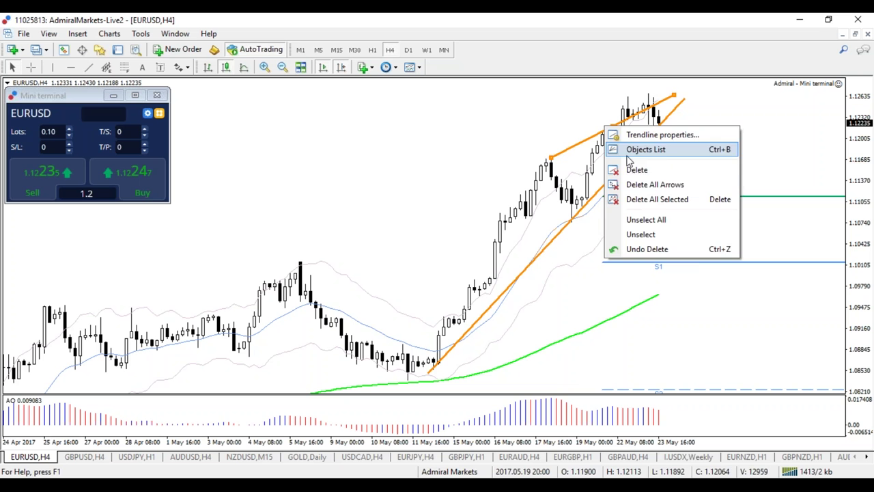
pyautogui.click(632, 176)
pyautogui.moveTo(566, 445); pyautogui.dragTo(556, 447)
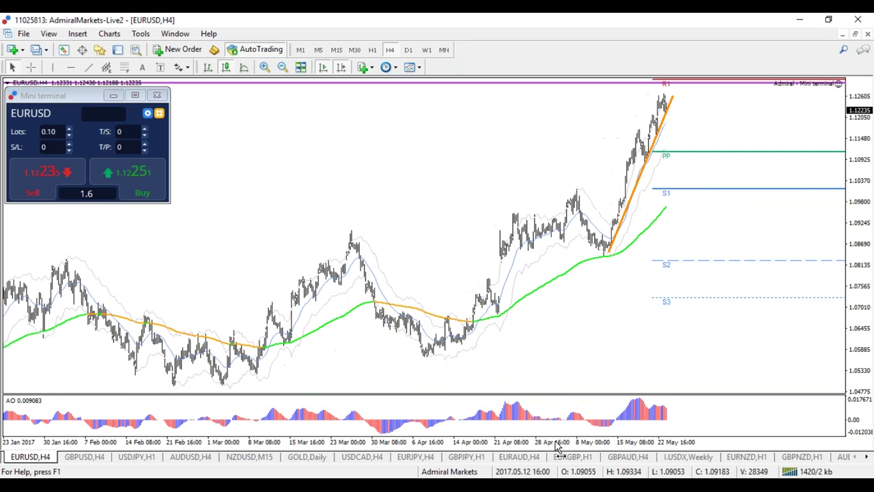
pyautogui.press('+')
pyautogui.press('+')
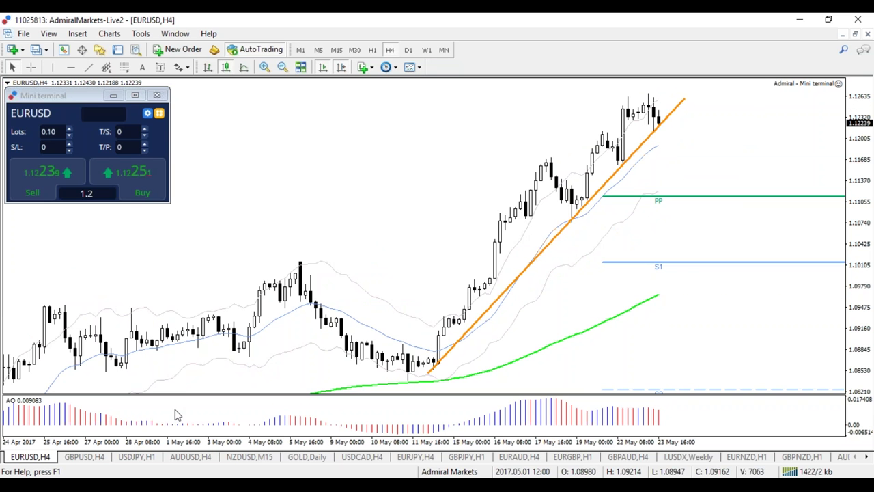
# Open the GBPUSD H4 chart, circle the candles around 17 May, trace the rise to the high and clear the markings
pyautogui.click(83, 456)
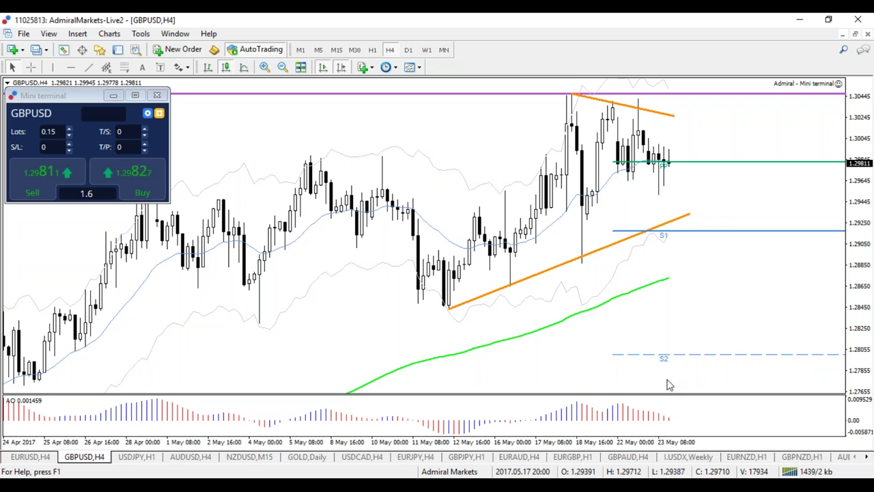
pyautogui.moveTo(541, 237)
pyautogui.mouseDown()
pyautogui.moveTo(543, 223)
pyautogui.moveTo(515, 234)
pyautogui.moveTo(546, 220)
pyautogui.mouseUp()
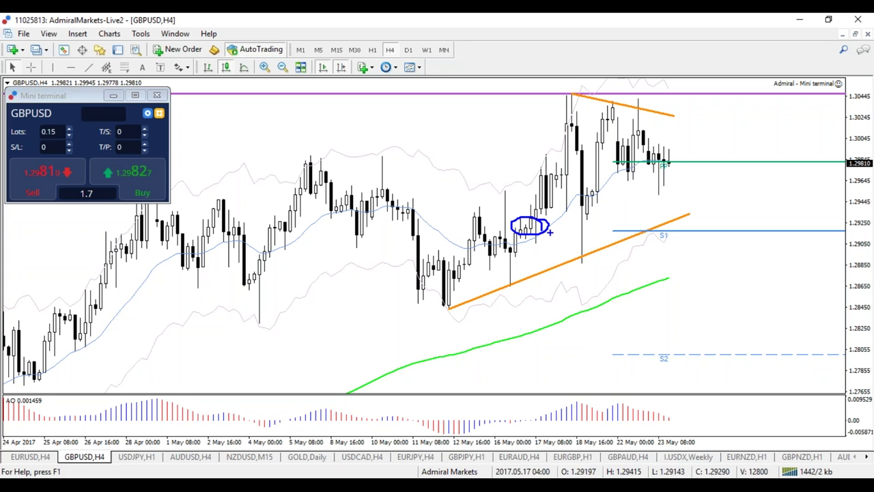
pyautogui.moveTo(532, 215)
pyautogui.mouseDown()
pyautogui.moveTo(535, 180)
pyautogui.moveTo(550, 198)
pyautogui.moveTo(565, 112)
pyautogui.mouseUp()
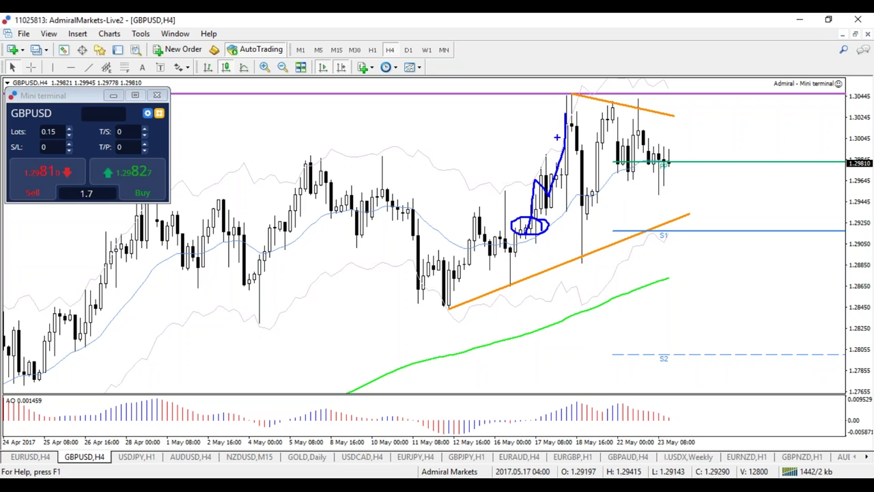
pyautogui.press('Escape')
# Sketch a three-peak price path over the GBPUSD highs down to the lower trendline, and clear it
pyautogui.click(30, 67)
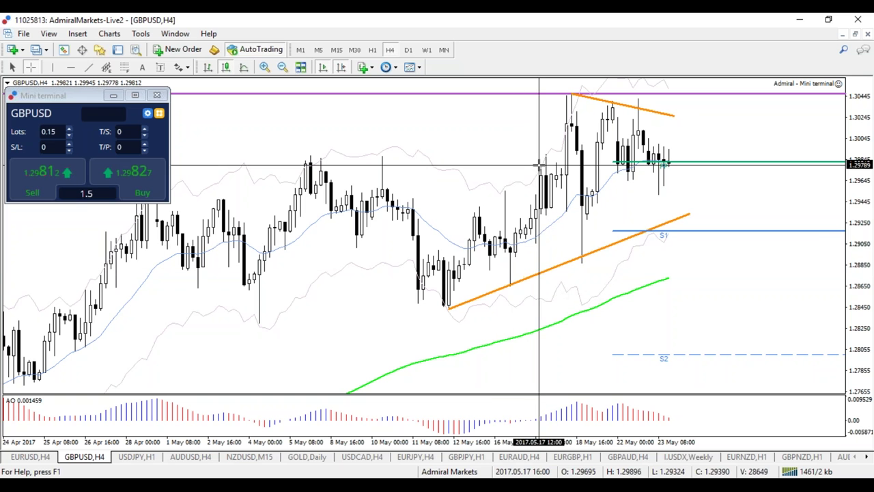
pyautogui.moveTo(520, 238)
pyautogui.mouseDown()
pyautogui.moveTo(560, 170)
pyautogui.moveTo(571, 103)
pyautogui.moveTo(580, 259)
pyautogui.moveTo(637, 104)
pyautogui.moveTo(630, 150)
pyautogui.moveTo(516, 232)
pyautogui.moveTo(548, 102)
pyautogui.moveTo(597, 129)
pyautogui.moveTo(668, 133)
pyautogui.moveTo(696, 220)
pyautogui.mouseUp()
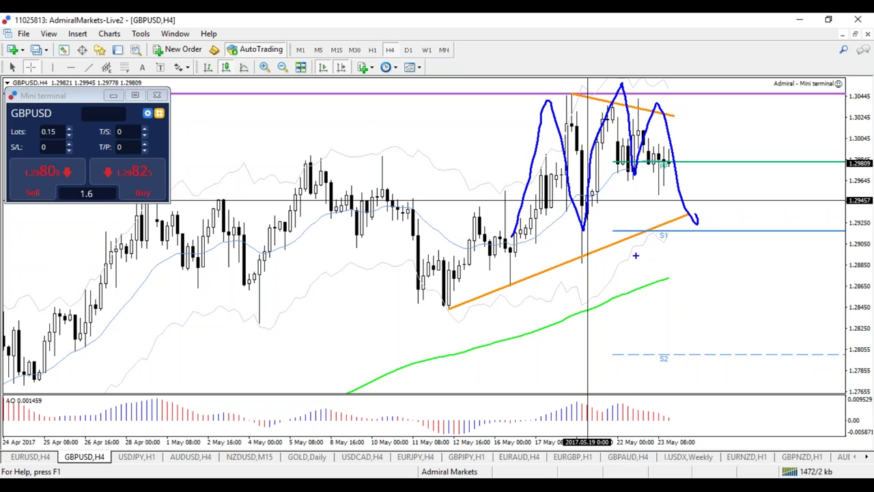
pyautogui.press('Escape')
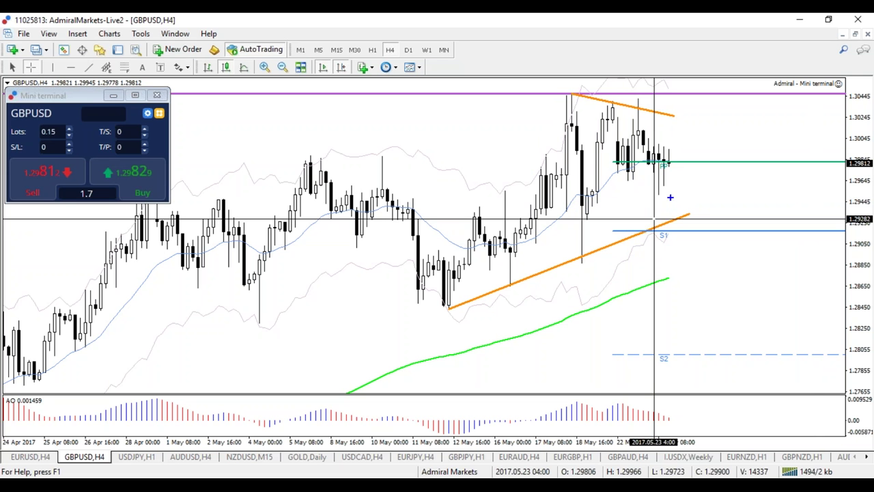
# Mark GBPUSD's price at the pivot point and the ends of the upper and lower trendlines, and clear the marks
pyautogui.moveTo(669, 157)
pyautogui.mouseDown()
pyautogui.moveTo(648, 158)
pyautogui.moveTo(666, 173)
pyautogui.moveTo(674, 160)
pyautogui.mouseUp()
pyautogui.moveTo(672, 122)
pyautogui.mouseDown()
pyautogui.moveTo(676, 114)
pyautogui.moveTo(668, 114)
pyautogui.mouseUp()
pyautogui.moveTo(682, 215); pyautogui.dragTo(673, 227)
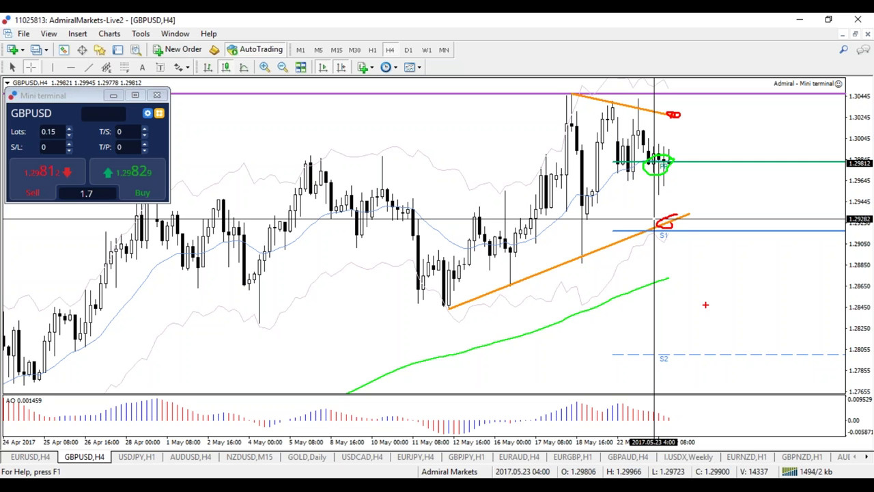
pyautogui.press('Escape')
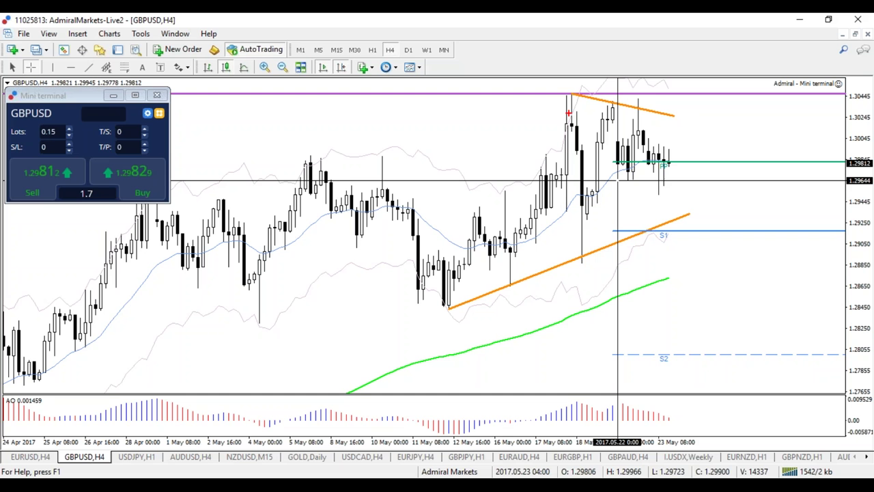
# Sketch a downward arrow from the 18 May GBPUSD high and write the wave labels 1/A, 2/B and 3/C
pyautogui.moveTo(568, 110); pyautogui.dragTo(589, 252)
pyautogui.moveTo(576, 235)
pyautogui.mouseDown()
pyautogui.moveTo(589, 252)
pyautogui.moveTo(604, 225)
pyautogui.mouseUp()
pyautogui.moveTo(577, 278)
pyautogui.mouseDown()
pyautogui.moveTo(577, 321)
pyautogui.moveTo(605, 329)
pyautogui.mouseUp()
pyautogui.moveTo(560, 311); pyautogui.dragTo(638, 301)
pyautogui.moveTo(692, 122)
pyautogui.mouseDown()
pyautogui.moveTo(703, 145)
pyautogui.moveTo(716, 143)
pyautogui.mouseUp()
pyautogui.moveTo(788, 325); pyautogui.dragTo(818, 346)
pyautogui.moveTo(542, 307); pyautogui.dragTo(549, 352)
pyautogui.moveTo(725, 167); pyautogui.dragTo(800, 201)
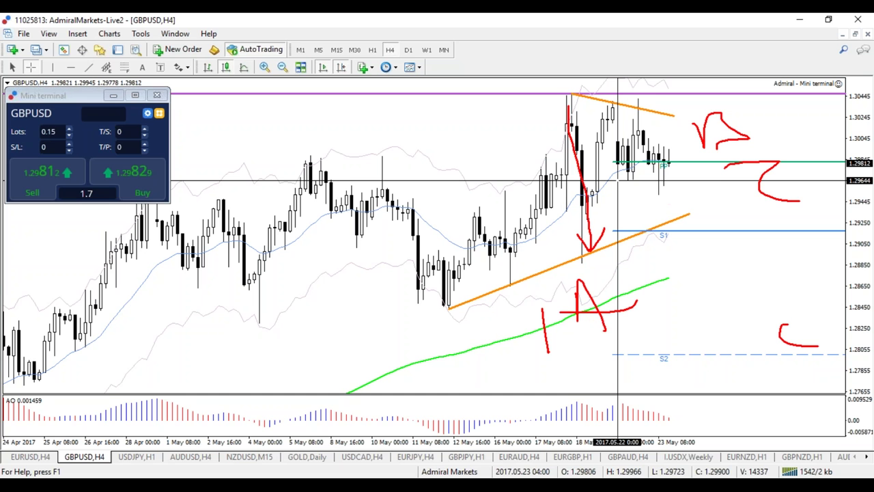
pyautogui.moveTo(806, 276)
pyautogui.mouseDown()
pyautogui.moveTo(822, 293)
pyautogui.moveTo(784, 299)
pyautogui.moveTo(820, 266)
pyautogui.moveTo(804, 278)
pyautogui.mouseUp()
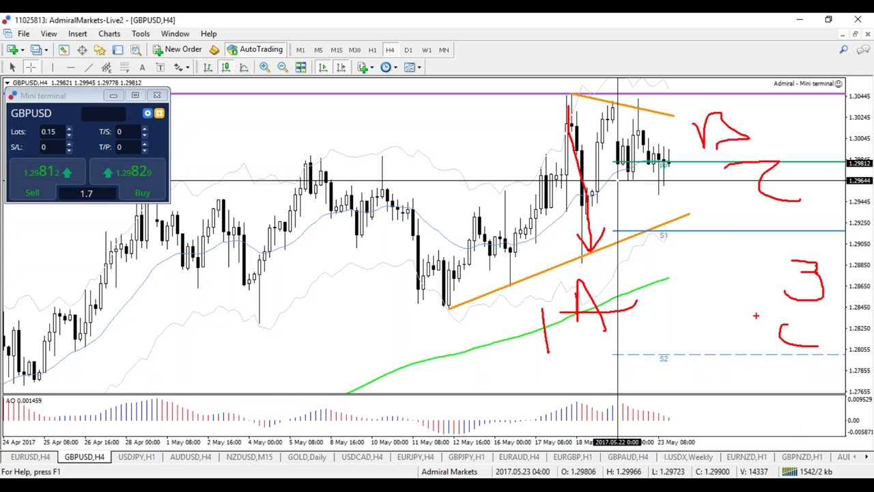
# Clear the wave sketch, and place a horizontal line at the Awesome Oscillator's mid-April peak on the GBPUSD H4 chart
pyautogui.press('Escape')
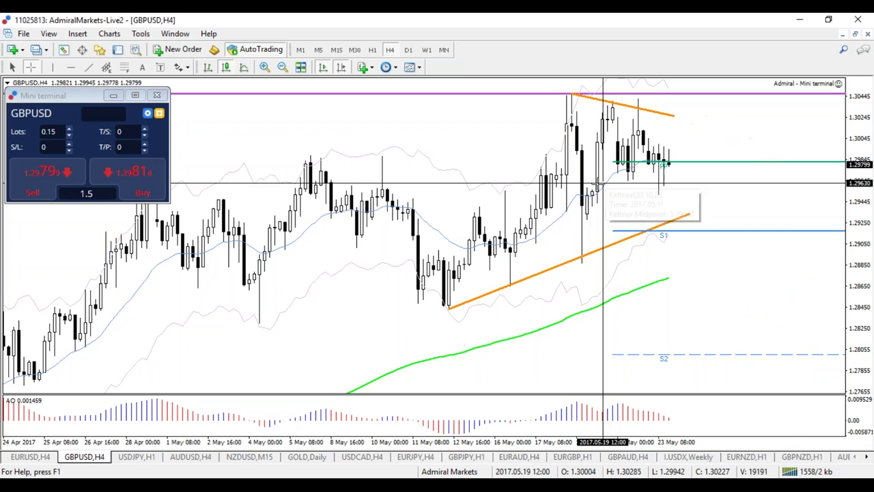
pyautogui.click(406, 50)
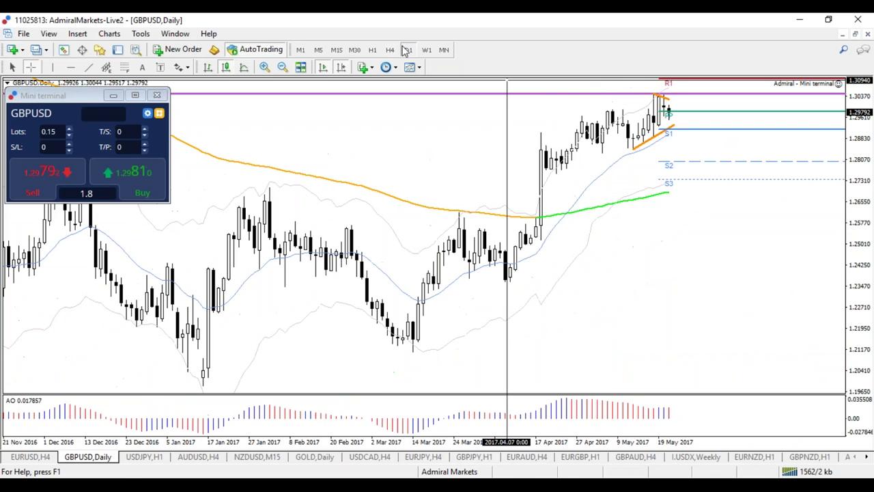
pyautogui.click(390, 50)
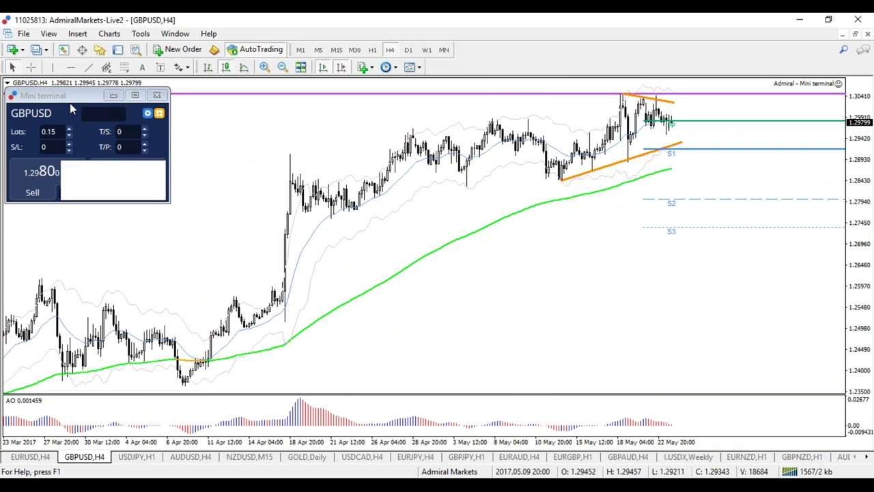
pyautogui.click(70, 67)
pyautogui.click(302, 400)
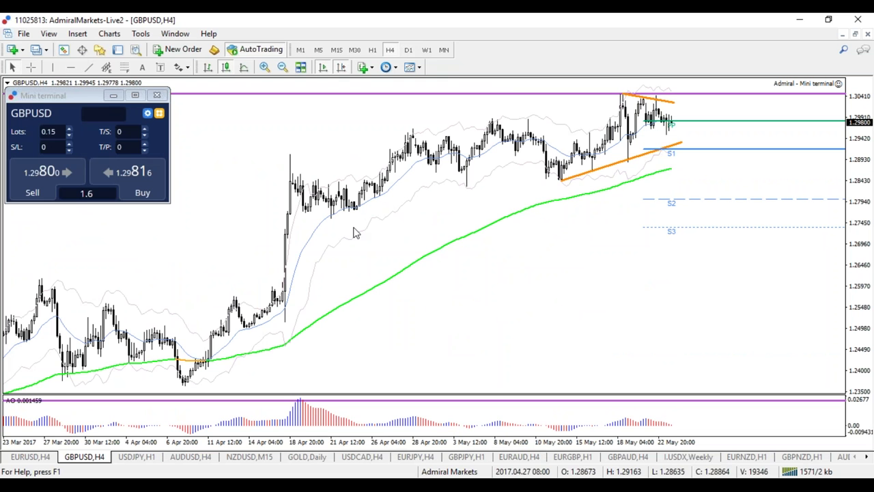
# Circle the successive GBPUSD swing highs around 18 April, 28 April, 8 May and 18 May, and clear the markings
pyautogui.moveTo(310, 150)
pyautogui.mouseDown()
pyautogui.moveTo(267, 160)
pyautogui.moveTo(321, 151)
pyautogui.mouseUp()
pyautogui.moveTo(430, 128); pyautogui.dragTo(422, 108)
pyautogui.moveTo(525, 114)
pyautogui.mouseDown()
pyautogui.moveTo(527, 125)
pyautogui.moveTo(526, 116)
pyautogui.mouseUp()
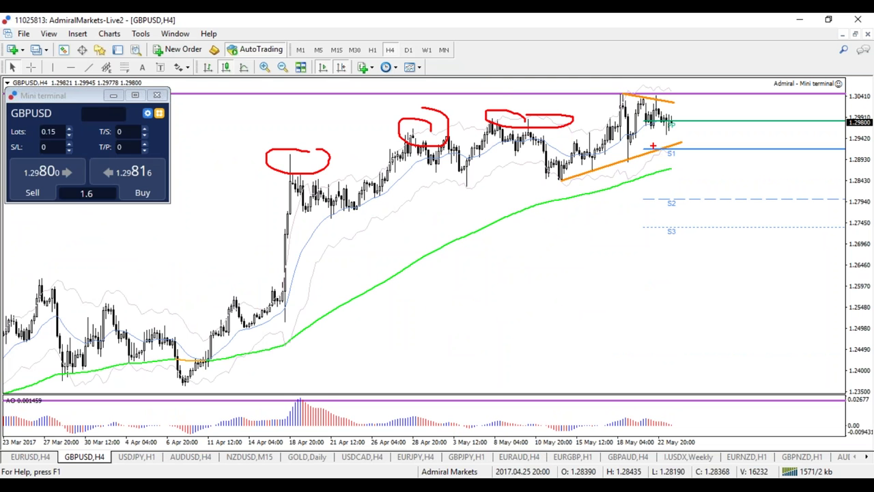
pyautogui.moveTo(650, 91)
pyautogui.mouseDown()
pyautogui.moveTo(642, 109)
pyautogui.moveTo(624, 84)
pyautogui.mouseUp()
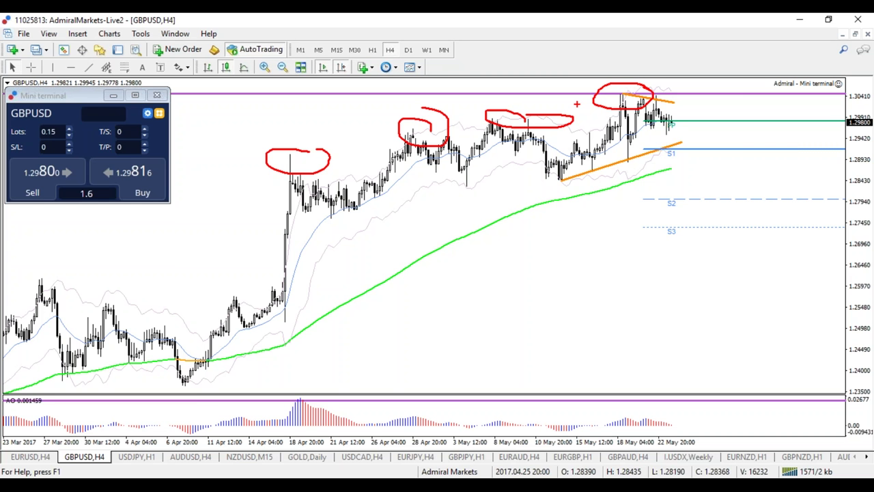
pyautogui.moveTo(503, 222); pyautogui.dragTo(509, 216)
pyautogui.press('e')
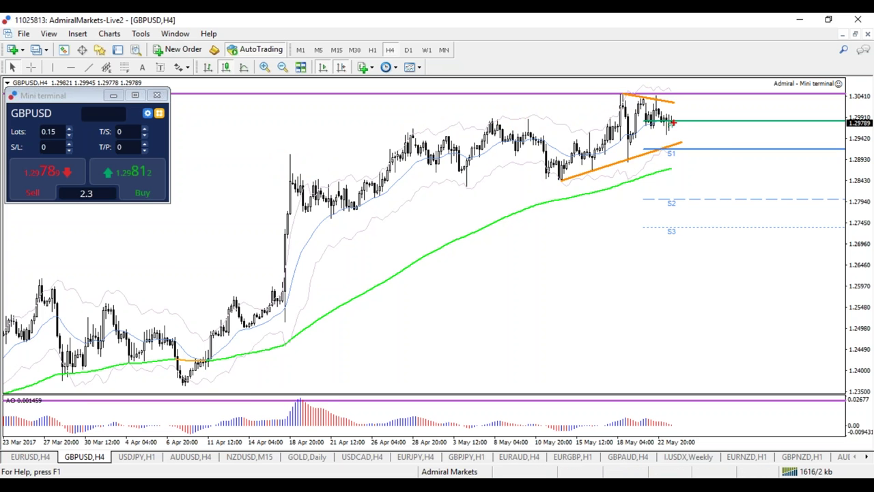
# Sketch possible GBPUSD moves from the current price, including an arrow down past S1 to just above S2, and clear each sketch
pyautogui.moveTo(673, 123)
pyautogui.mouseDown()
pyautogui.moveTo(684, 192)
pyautogui.moveTo(698, 193)
pyautogui.mouseUp()
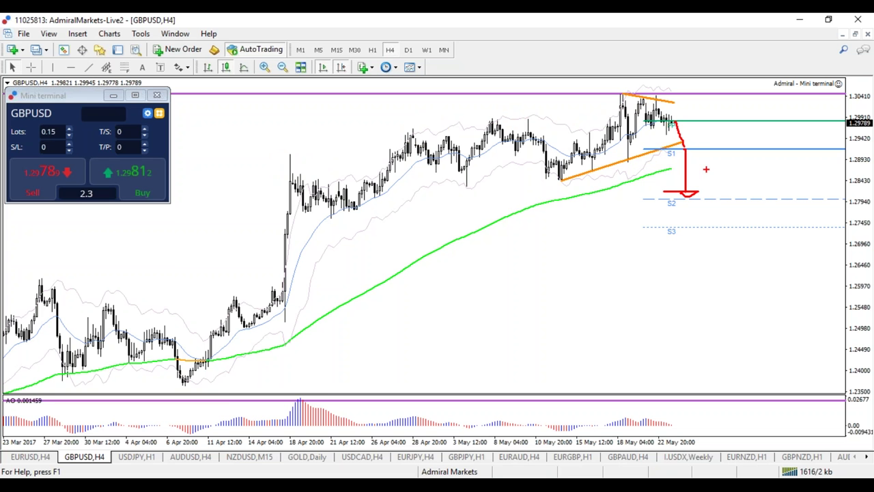
pyautogui.press('e')
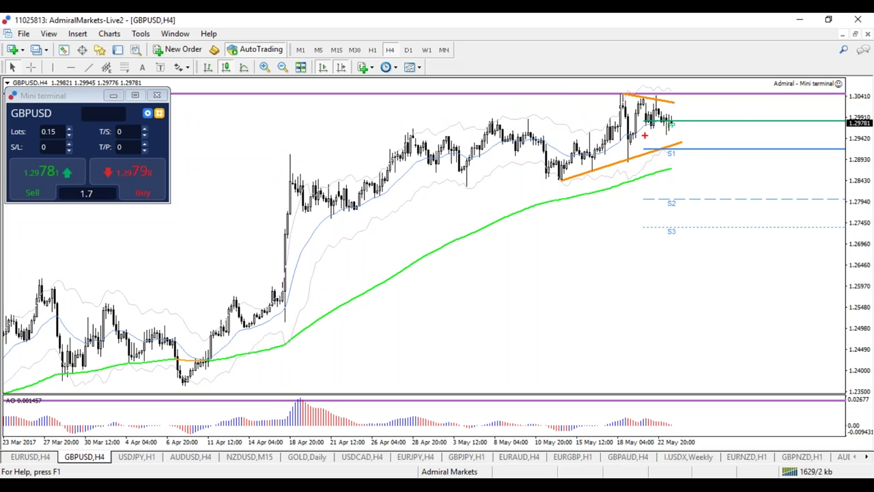
pyautogui.moveTo(675, 112)
pyautogui.mouseDown()
pyautogui.moveTo(458, 170)
pyautogui.moveTo(659, 98)
pyautogui.moveTo(622, 98)
pyautogui.mouseUp()
pyautogui.press('e')
pyautogui.moveTo(644, 93); pyautogui.dragTo(679, 93)
pyautogui.moveTo(692, 199); pyautogui.dragTo(691, 202)
pyautogui.press('e')
# Trace GBPUSD's drop from the 18 May high towards the lower trendline and its rebound to the second high, and clear the markings
pyautogui.moveTo(586, 445); pyautogui.dragTo(595, 445)
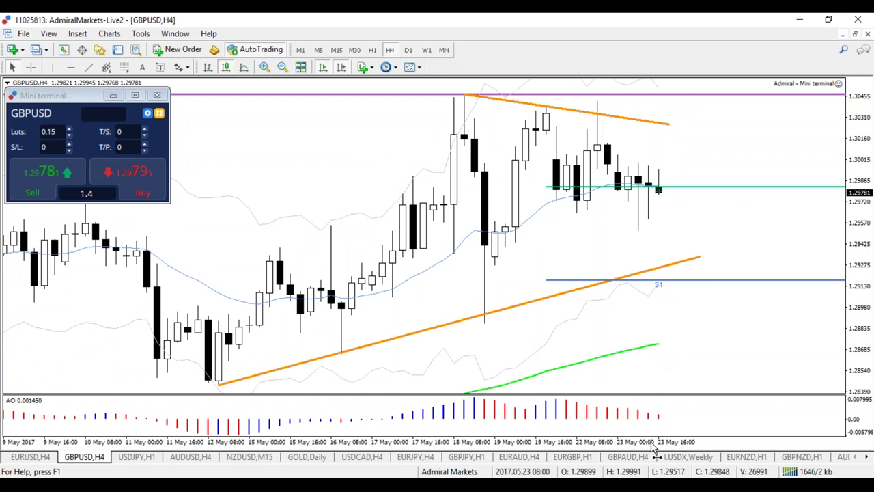
pyautogui.moveTo(654, 445); pyautogui.dragTo(615, 445)
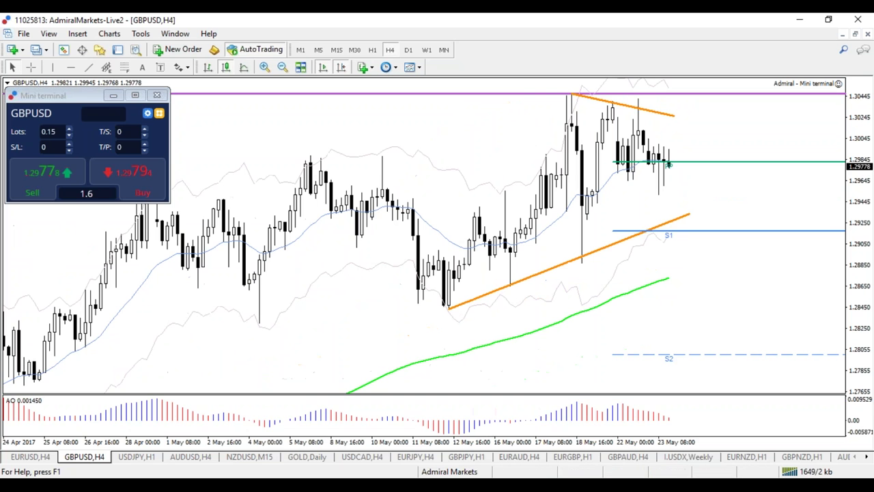
pyautogui.click(75, 457)
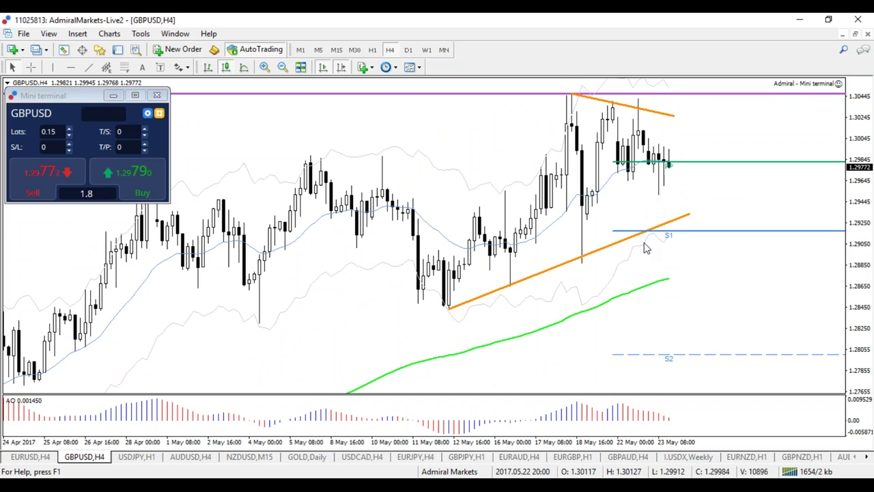
pyautogui.moveTo(635, 253)
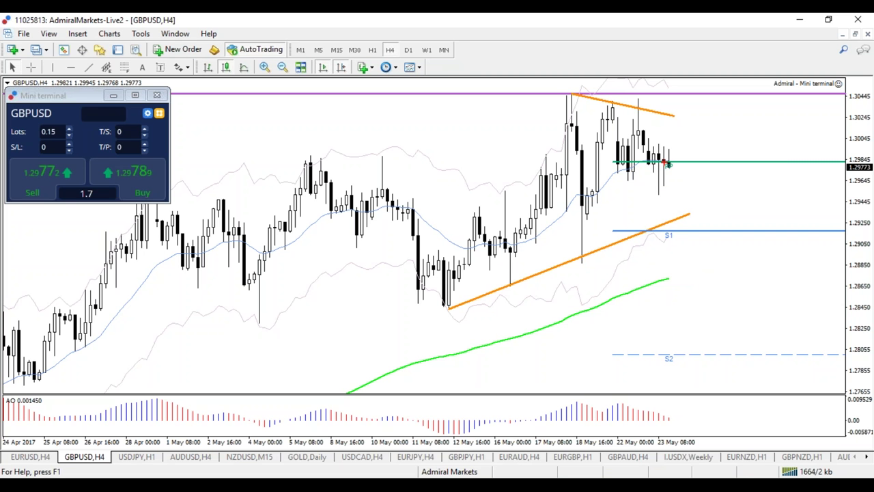
pyautogui.moveTo(631, 98); pyautogui.dragTo(645, 96)
pyautogui.moveTo(576, 109)
pyautogui.mouseDown()
pyautogui.moveTo(577, 241)
pyautogui.moveTo(613, 122)
pyautogui.mouseUp()
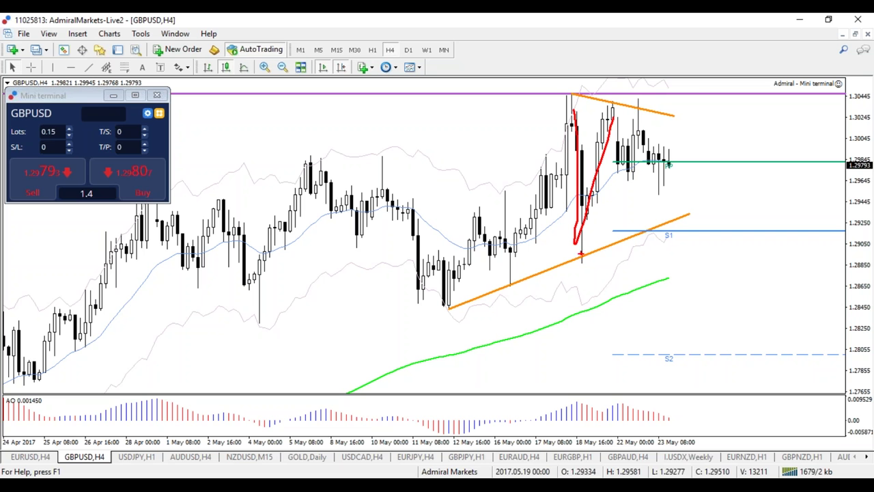
pyautogui.moveTo(666, 106)
pyautogui.mouseDown()
pyautogui.moveTo(672, 112)
pyautogui.moveTo(621, 107)
pyautogui.mouseUp()
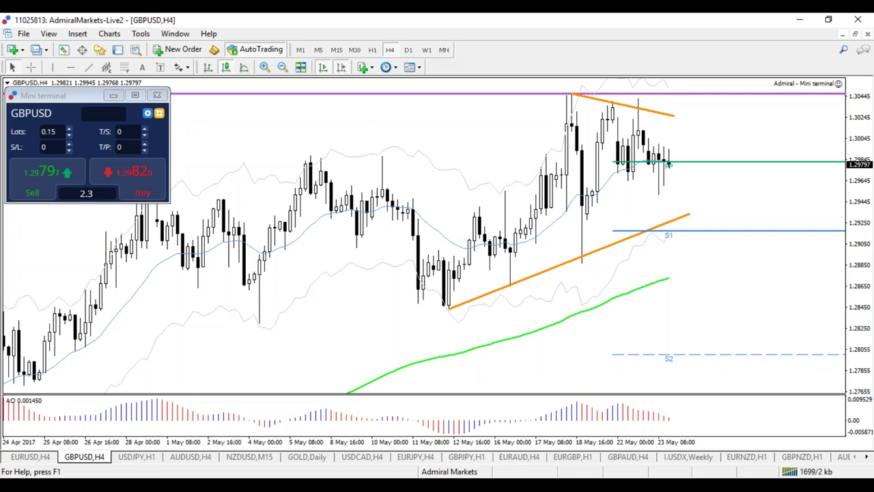
# Open the EURGBP chart and compare its price action on the H4 and H1 timeframes
pyautogui.click(573, 456)
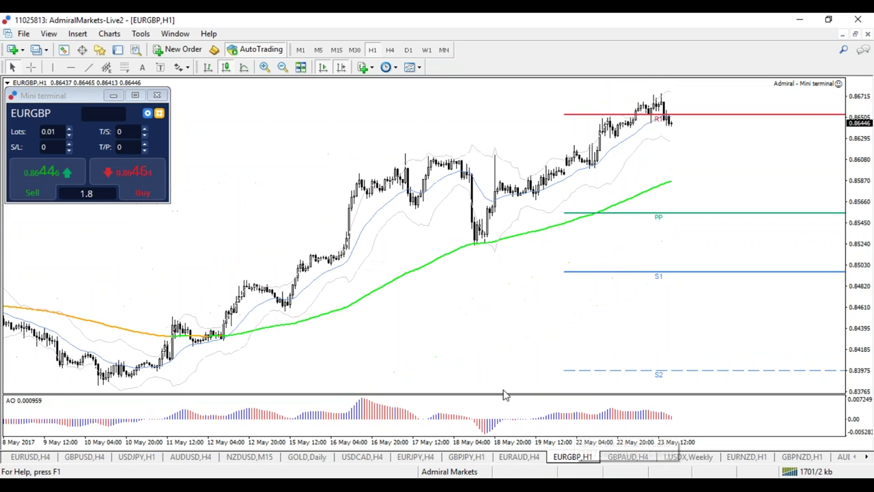
pyautogui.click(390, 49)
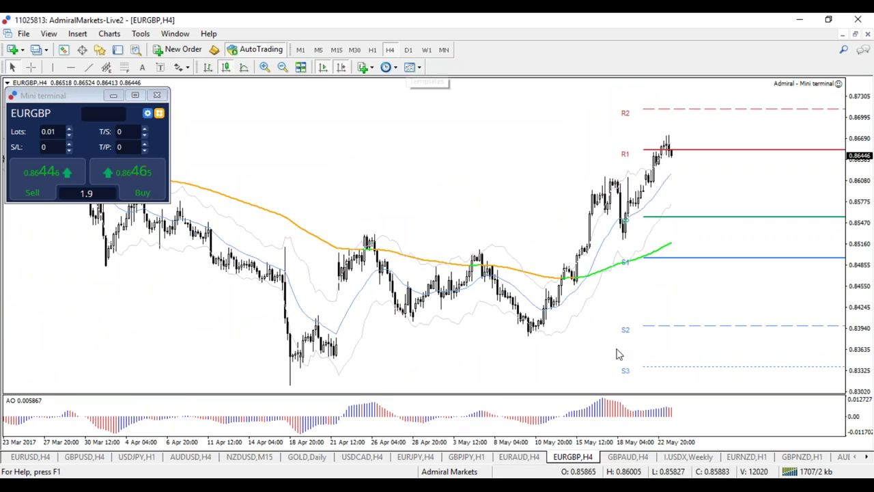
pyautogui.press('+')
pyautogui.press('+')
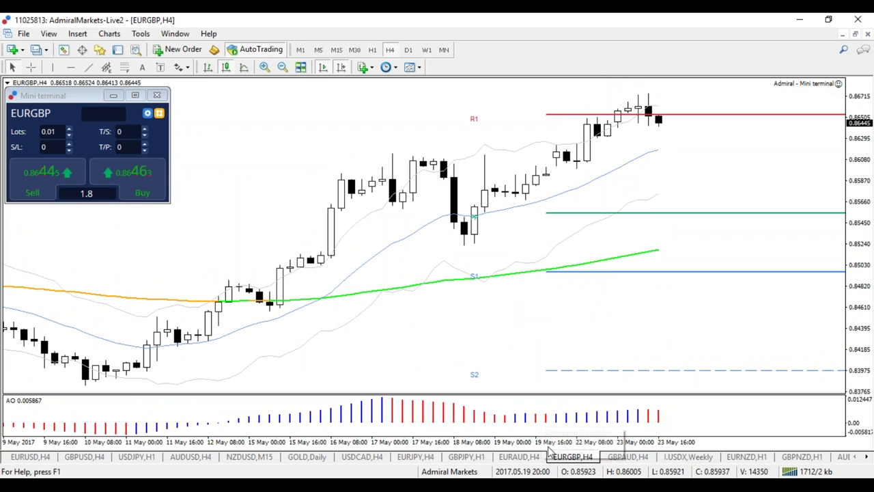
pyautogui.click(372, 49)
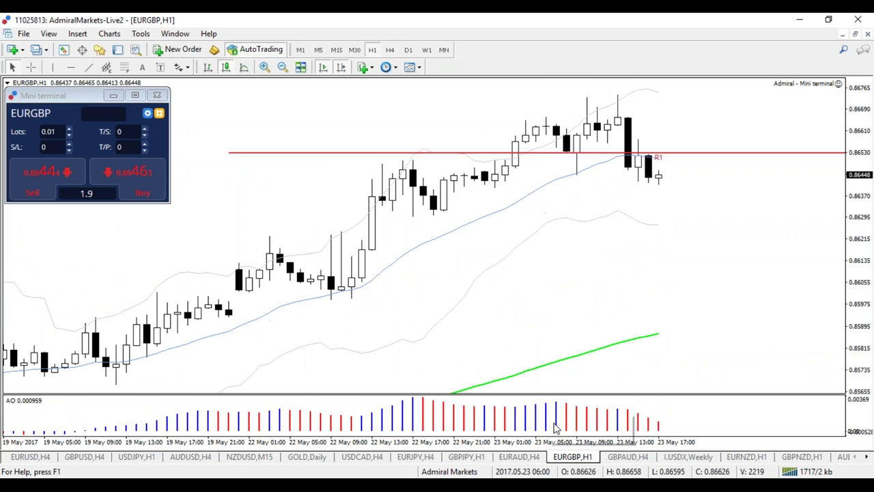
pyautogui.press('-')
pyautogui.press('-')
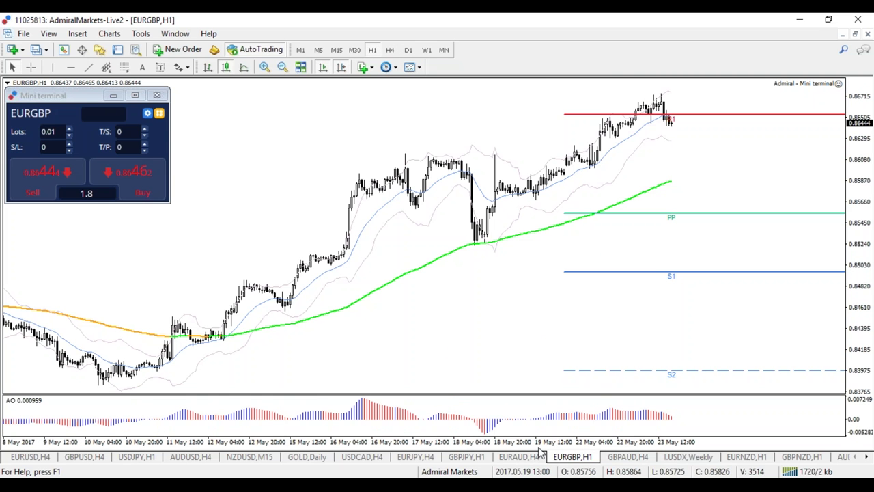
# Place a horizontal line at the Awesome Oscillator's mid-May peak on the EURGBP H4 chart
pyautogui.click(390, 49)
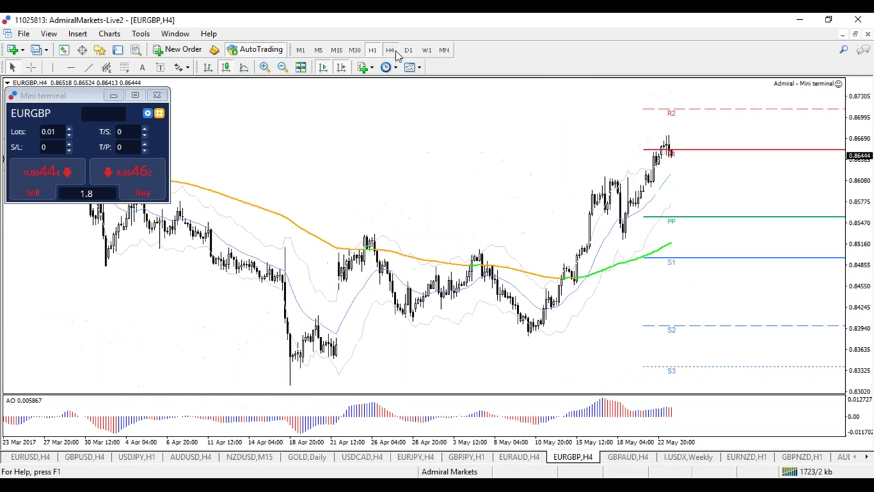
pyautogui.click(71, 67)
pyautogui.click(627, 399)
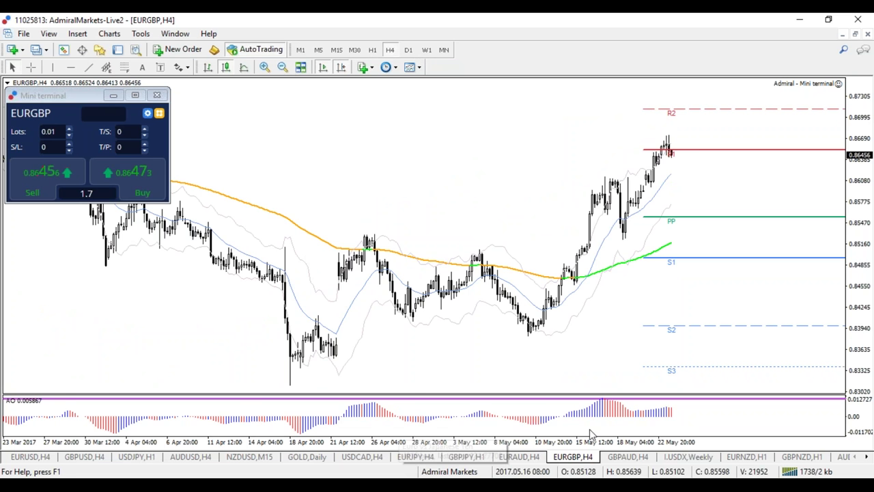
# Open the EURUSD H4 chart and place a horizontal line at the Awesome Oscillator's mid-May peak
pyautogui.click(40, 456)
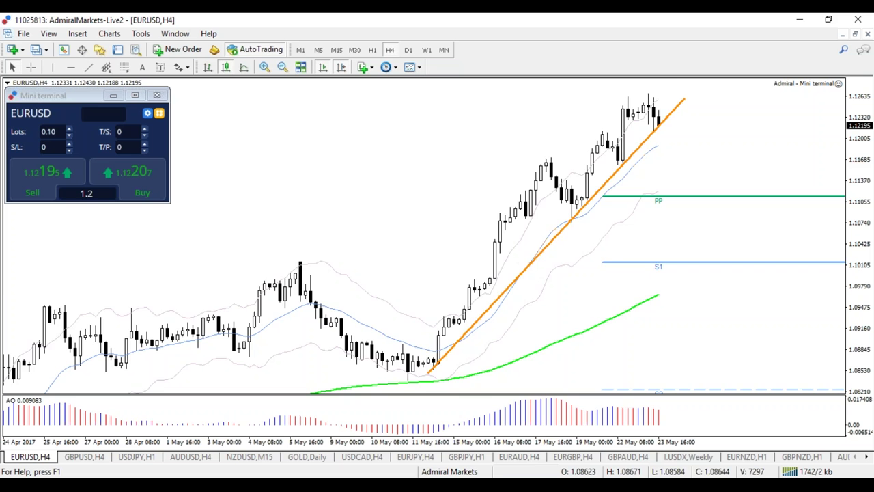
pyautogui.press('-')
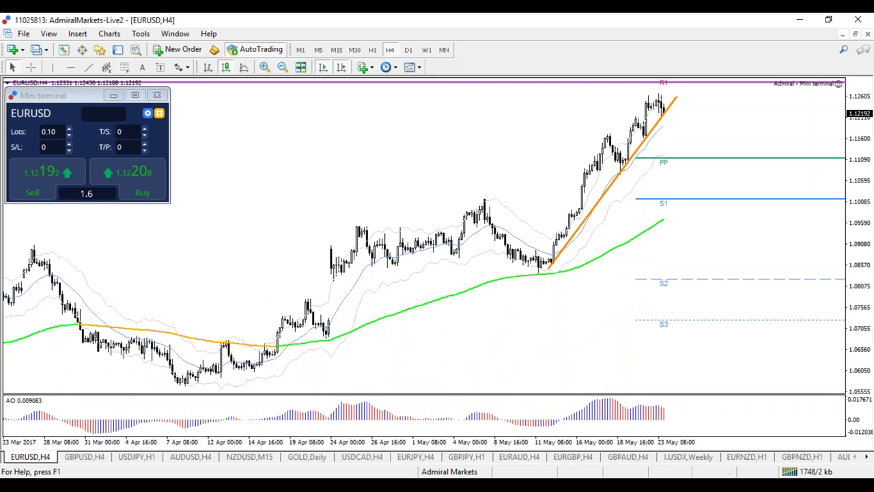
pyautogui.click(70, 67)
pyautogui.click(608, 397)
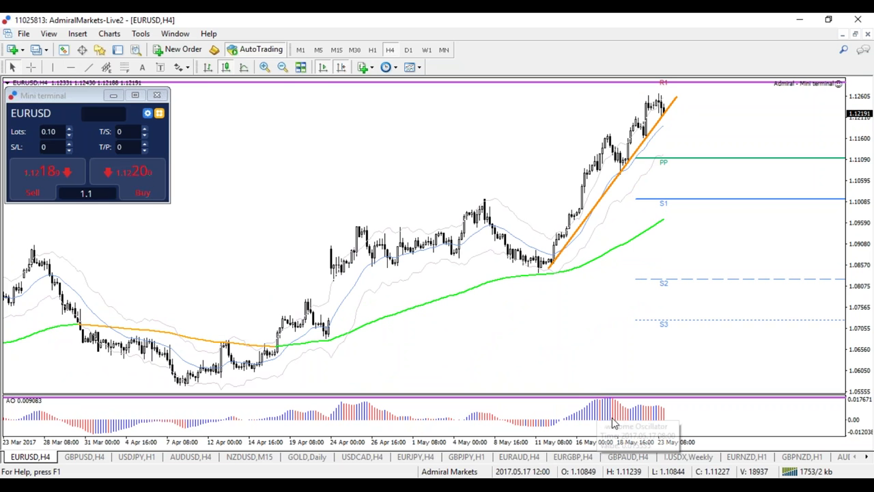
# Sketch falling lines over EURUSD's declining Awesome Oscillator peaks in May, shade the gap between them, and clear the markings
pyautogui.moveTo(581, 382); pyautogui.dragTo(693, 419)
pyautogui.moveTo(566, 395); pyautogui.dragTo(663, 408)
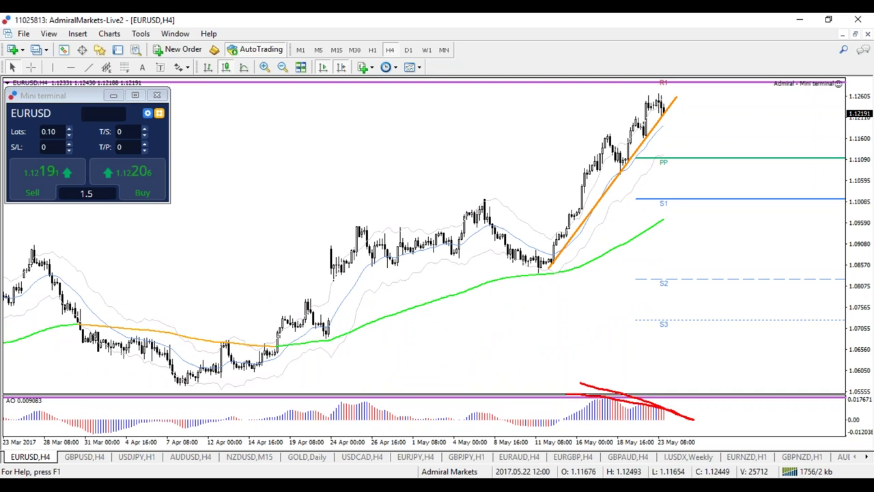
pyautogui.press('e')
pyautogui.moveTo(599, 393); pyautogui.dragTo(654, 408)
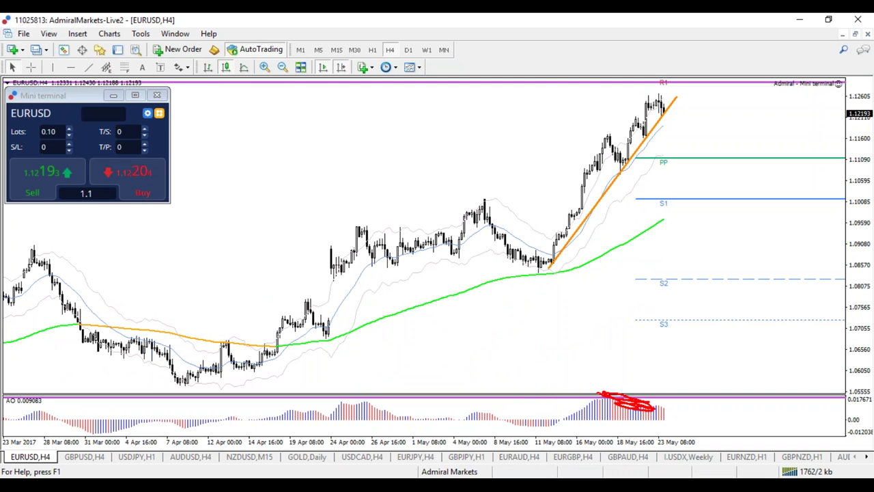
pyautogui.press('Escape')
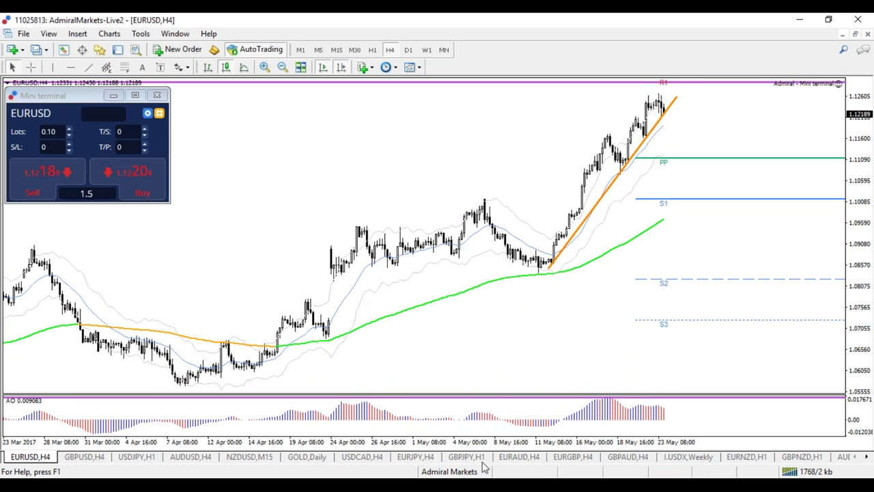
# Draw a descending trendline on the EURGBP Daily chart from the mid-January high through the mid-March high, extended beyond the latest candle
pyautogui.click(569, 459)
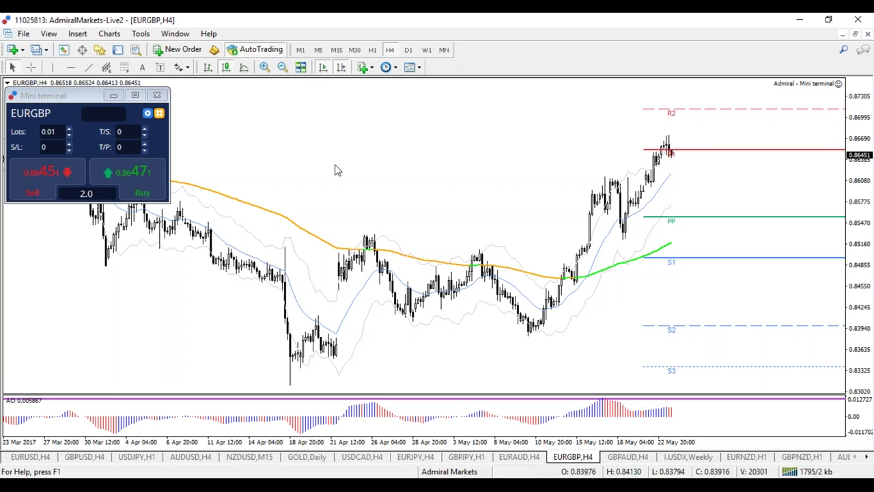
pyautogui.click(409, 52)
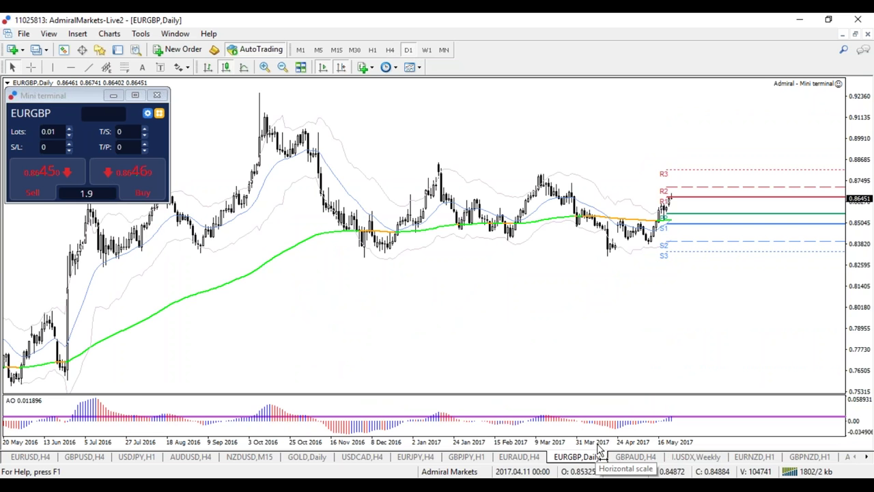
pyautogui.moveTo(608, 443); pyautogui.dragTo(615, 447)
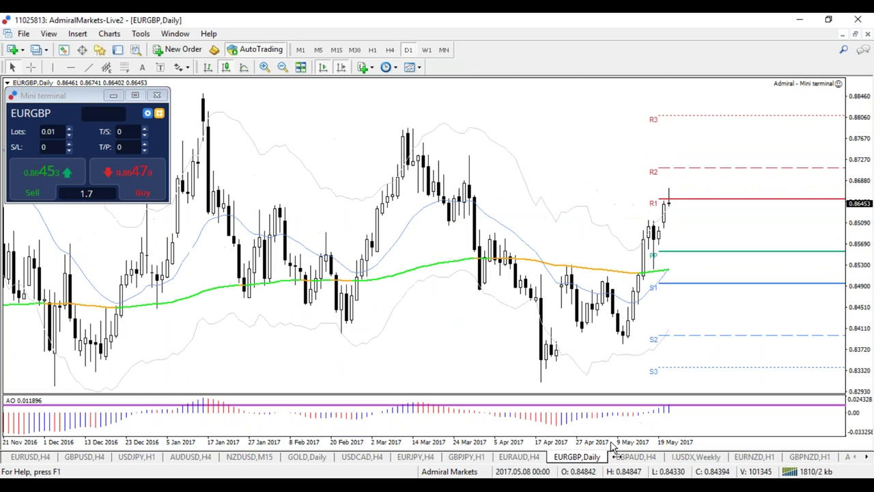
pyautogui.click(88, 67)
pyautogui.moveTo(203, 92); pyautogui.dragTo(751, 185)
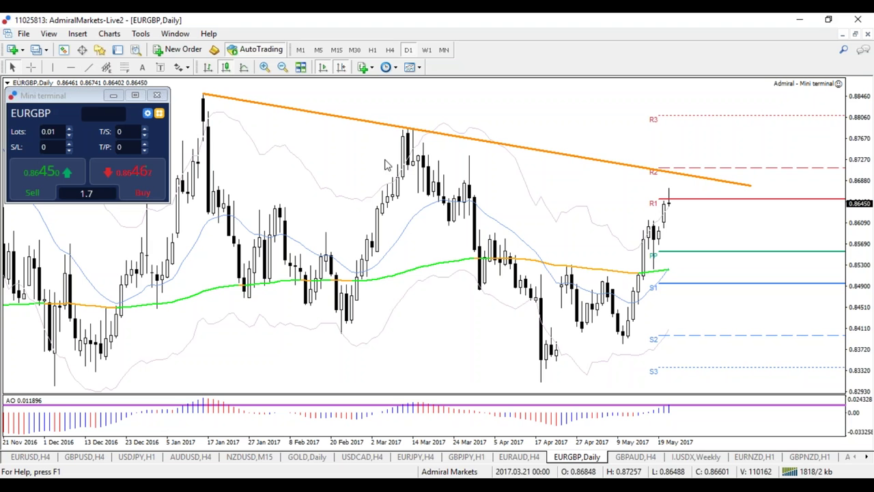
# Examine EURGBP on the H4 and H1 timeframes, comparing price on H4 with the descending trendline and pivot levels
pyautogui.click(389, 51)
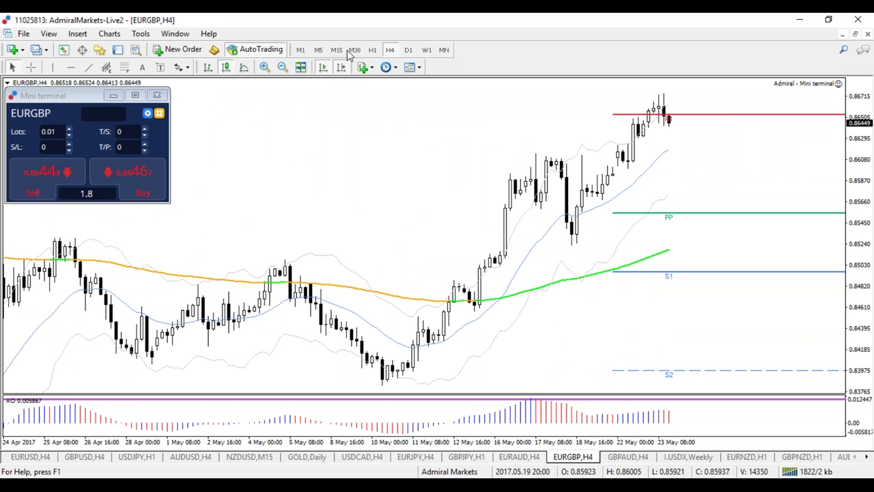
pyautogui.click(372, 50)
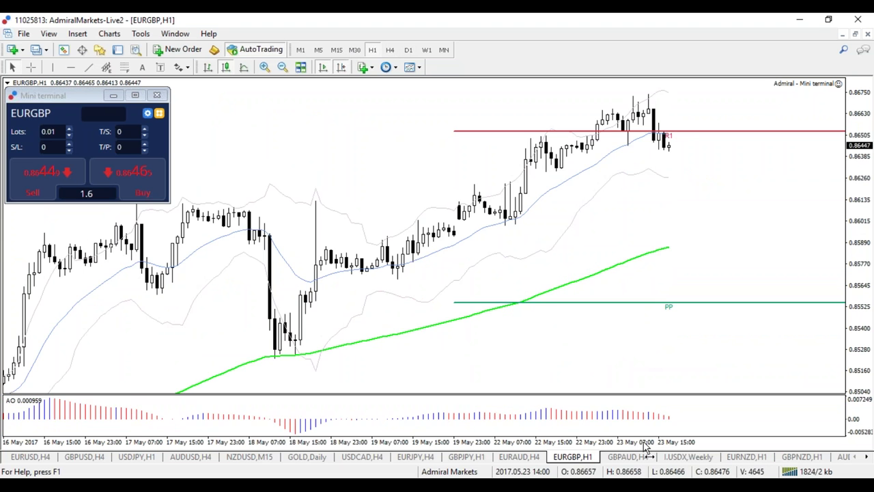
pyautogui.press('-')
pyautogui.press('-')
pyautogui.click(390, 50)
pyautogui.press('+')
pyautogui.press('+')
pyautogui.press('+')
pyautogui.press('-')
pyautogui.press('-')
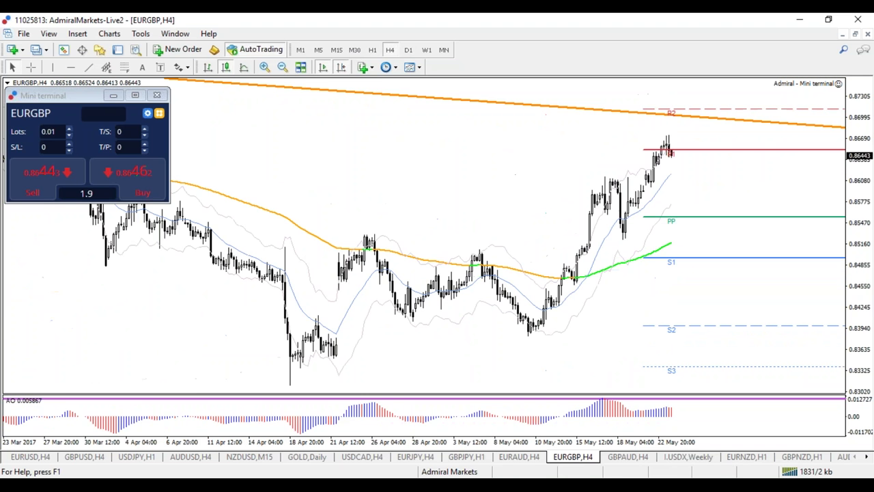
# Enlarge EURGBP's latest H4 candles and inspect the 23 May 12:00 candle's values near the R1 pivot
pyautogui.press('+')
pyautogui.press('+')
pyautogui.press('+')
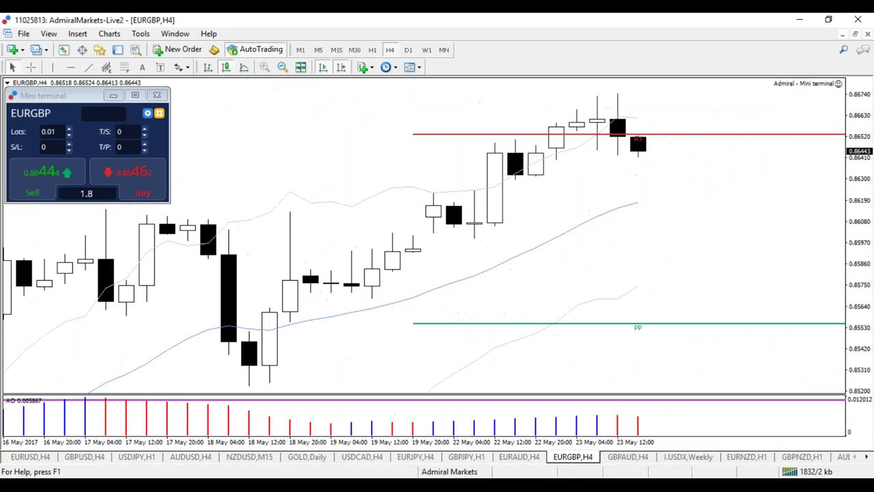
pyautogui.moveTo(616, 141)
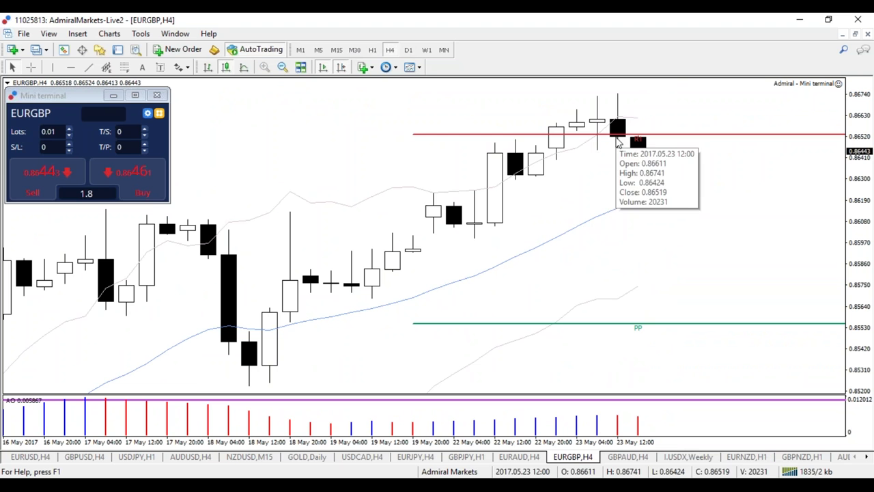
# Show the Navigator and select the Candles-Star_C custom indicator
pyautogui.click(99, 50)
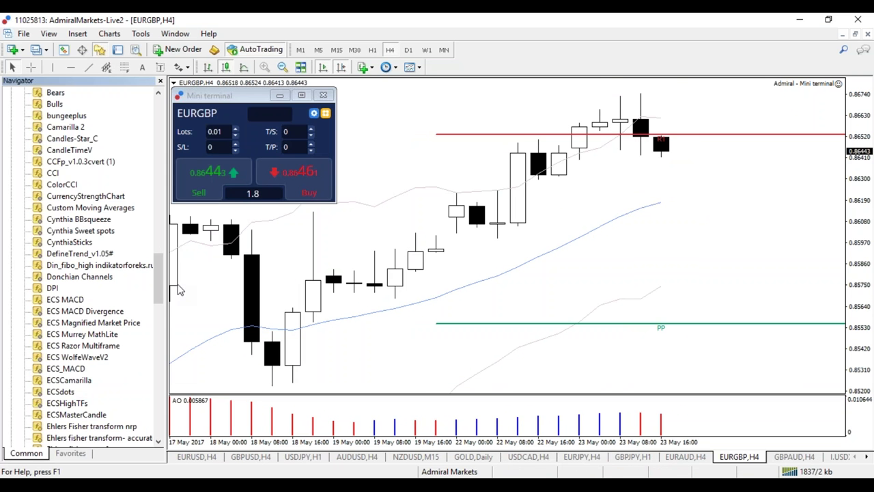
pyautogui.click(93, 322)
pyautogui.scroll(1, 91, 315)
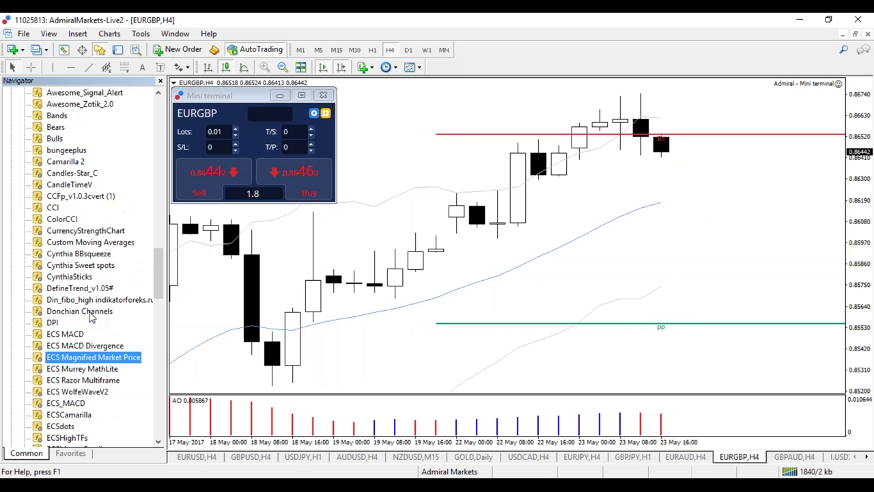
pyautogui.click(72, 174)
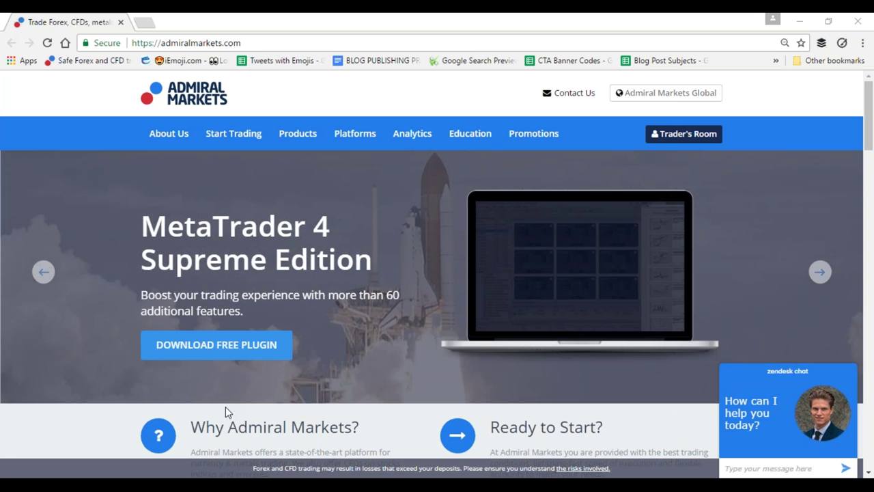
# Reopen the EURGBP chart on H4 and add the Candles-Star_C indicator to it with its default settings
pyautogui.moveTo(454, 486)
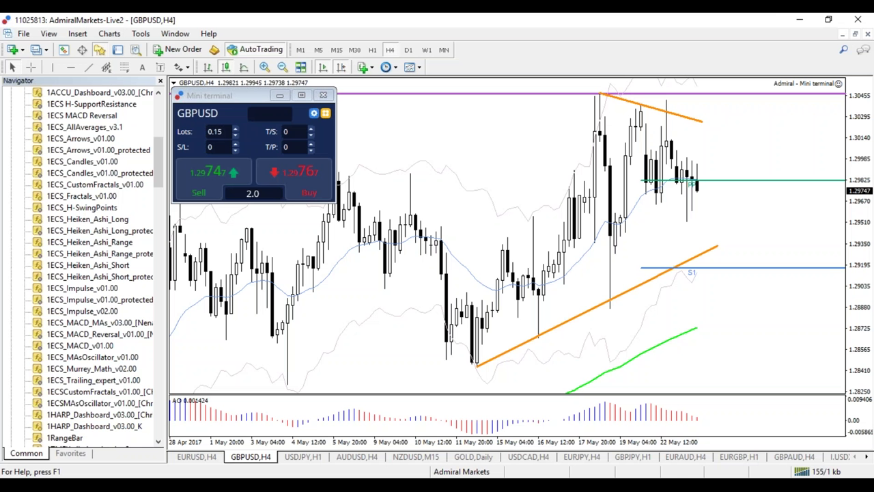
pyautogui.click(739, 459)
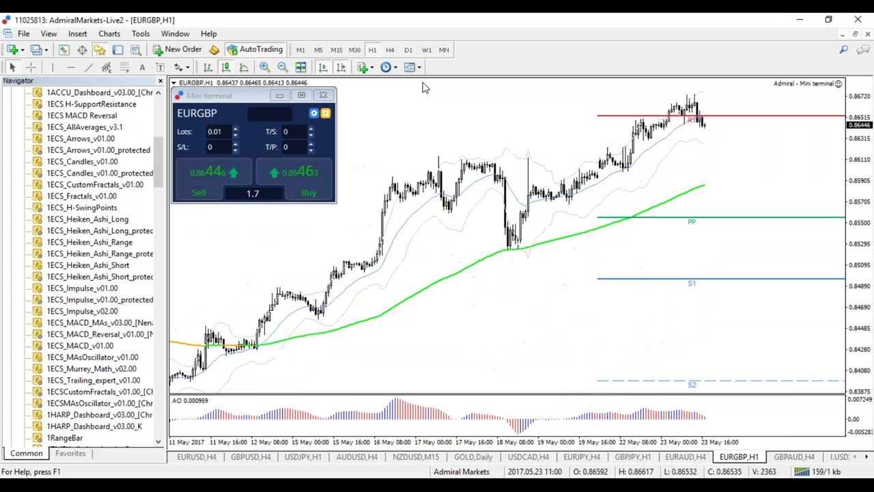
pyautogui.click(389, 50)
pyautogui.moveTo(157, 174); pyautogui.dragTo(162, 263)
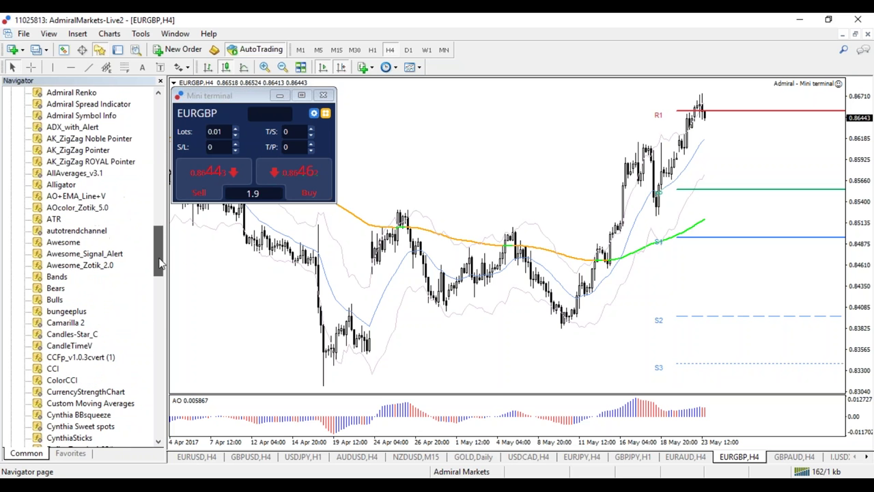
pyautogui.moveTo(71, 334); pyautogui.dragTo(353, 326)
pyautogui.click(386, 314)
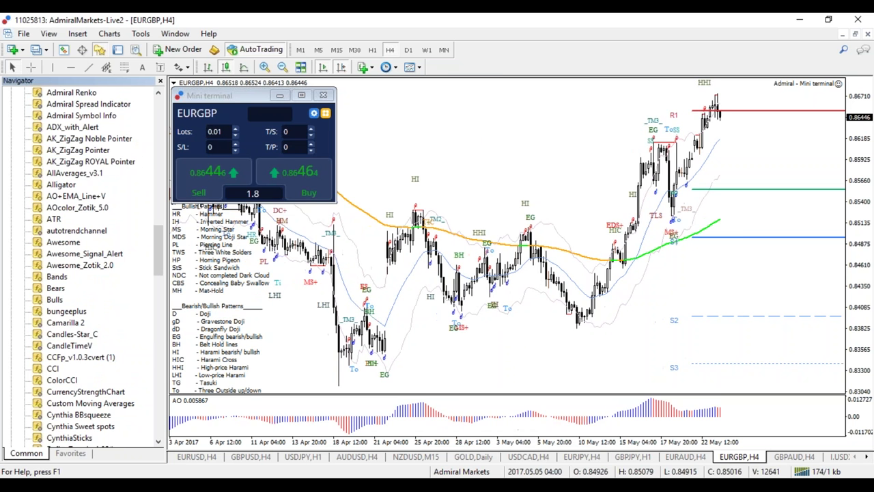
# Inspect the pattern labels on EURGBP's latest H4 candles and remove the Candles-Star_C indicator from the chart
pyautogui.moveTo(519, 443); pyautogui.dragTo(539, 446)
pyautogui.moveTo(847, 242); pyautogui.dragTo(856, 296)
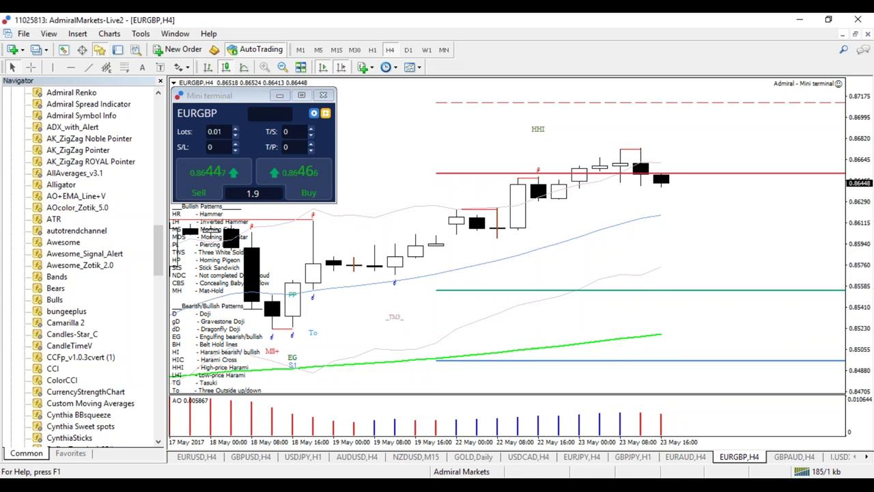
pyautogui.rightClick(539, 174)
pyautogui.click(577, 193)
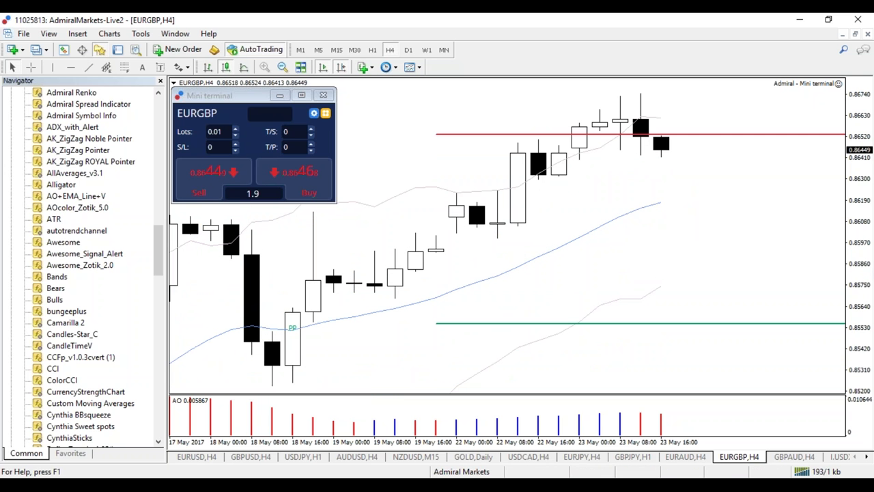
# Mark the 23 May 12:00 EURGBP candle's close at the R1 level and clear the markings
pyautogui.moveTo(649, 97)
pyautogui.mouseDown()
pyautogui.moveTo(612, 100)
pyautogui.moveTo(656, 106)
pyautogui.moveTo(629, 135)
pyautogui.mouseUp()
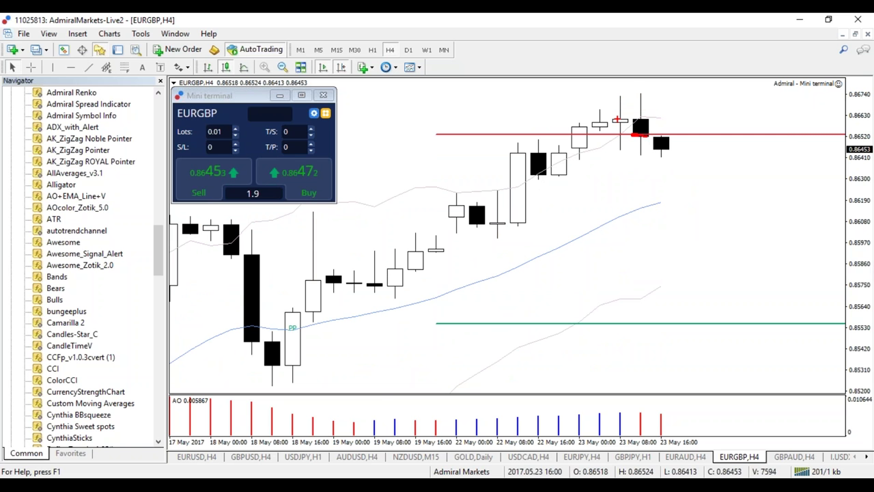
pyautogui.click(619, 120)
pyautogui.moveTo(631, 156)
pyautogui.mouseDown()
pyautogui.moveTo(649, 151)
pyautogui.moveTo(627, 144)
pyautogui.mouseUp()
pyautogui.press('Escape')
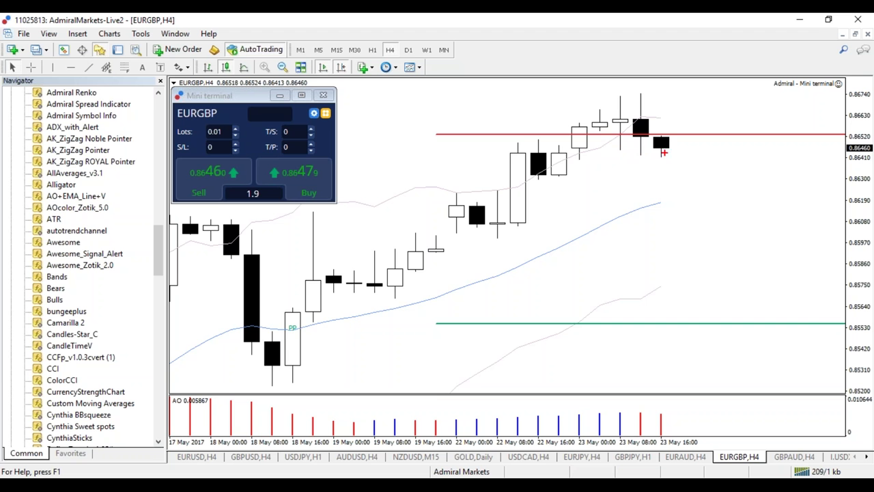
# Switch EURGBP to H1, circle the 23 May high, sketch a rise from the latest candle above R1, and clear the markings
pyautogui.click(372, 49)
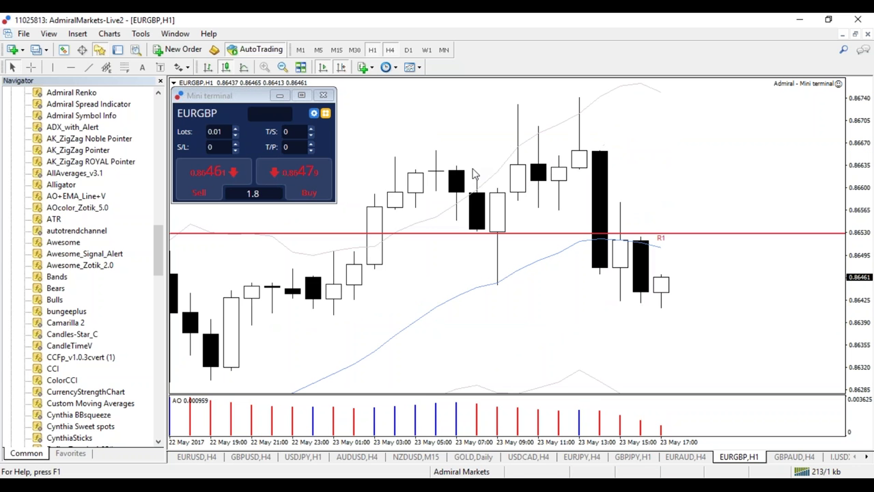
pyautogui.press('-')
pyautogui.moveTo(640, 96); pyautogui.dragTo(647, 102)
pyautogui.press('Escape')
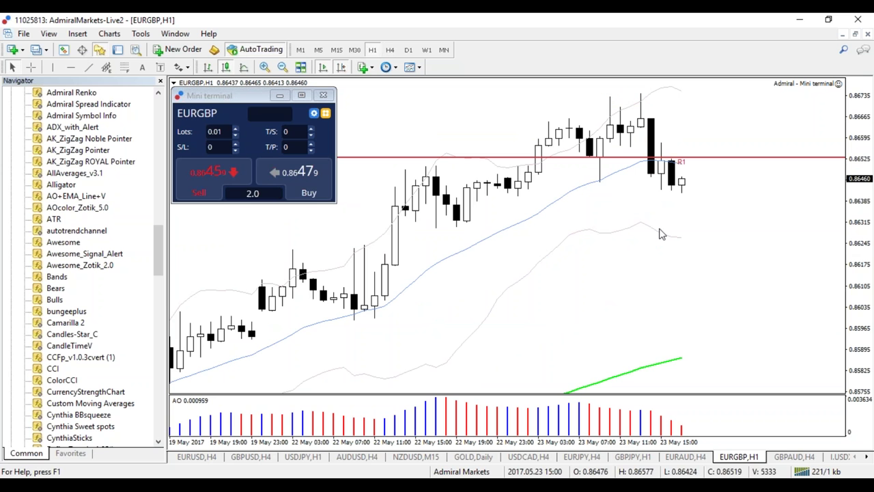
pyautogui.moveTo(684, 190)
pyautogui.mouseDown()
pyautogui.moveTo(696, 188)
pyautogui.moveTo(740, 128)
pyautogui.mouseUp()
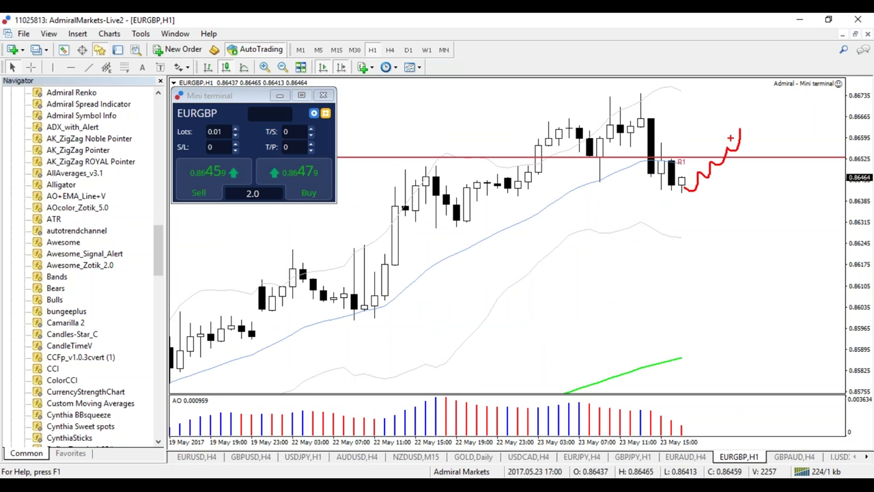
pyautogui.press('Escape')
# Circle EURGBP's 23 May high, sketch a rebound above R1 followed by a downward arrow, and erase the drawing
pyautogui.moveTo(649, 93)
pyautogui.mouseDown()
pyautogui.moveTo(631, 94)
pyautogui.moveTo(650, 100)
pyautogui.mouseUp()
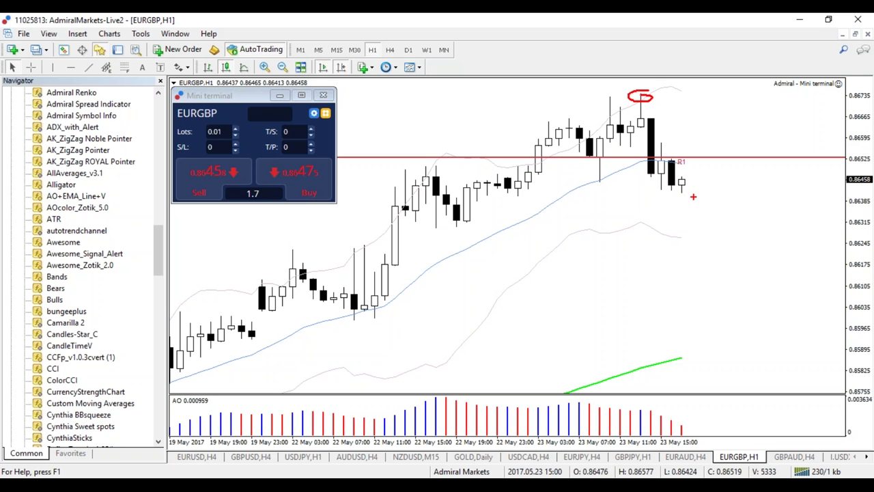
pyautogui.moveTo(688, 187)
pyautogui.mouseDown()
pyautogui.moveTo(744, 155)
pyautogui.moveTo(744, 145)
pyautogui.moveTo(758, 275)
pyautogui.moveTo(773, 267)
pyautogui.mouseUp()
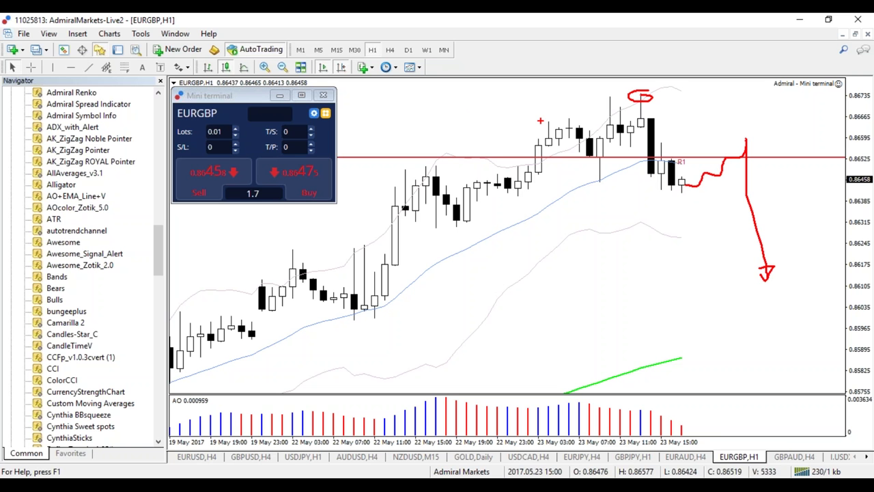
pyautogui.press('e')
# Sketch a red head-and-shoulders outline over EURGBP's H1 peaks with a blue rise and red downward arrow, and clear it
pyautogui.moveTo(551, 114); pyautogui.dragTo(551, 114)
pyautogui.moveTo(642, 90); pyautogui.dragTo(674, 102)
pyautogui.moveTo(516, 152)
pyautogui.mouseDown()
pyautogui.moveTo(564, 93)
pyautogui.moveTo(672, 101)
pyautogui.moveTo(768, 160)
pyautogui.mouseUp()
pyautogui.press('b')
pyautogui.moveTo(687, 171)
pyautogui.mouseDown()
pyautogui.moveTo(739, 113)
pyautogui.moveTo(747, 256)
pyautogui.mouseUp()
pyautogui.press('r')
pyautogui.moveTo(735, 258)
pyautogui.mouseDown()
pyautogui.moveTo(769, 246)
pyautogui.moveTo(748, 253)
pyautogui.mouseUp()
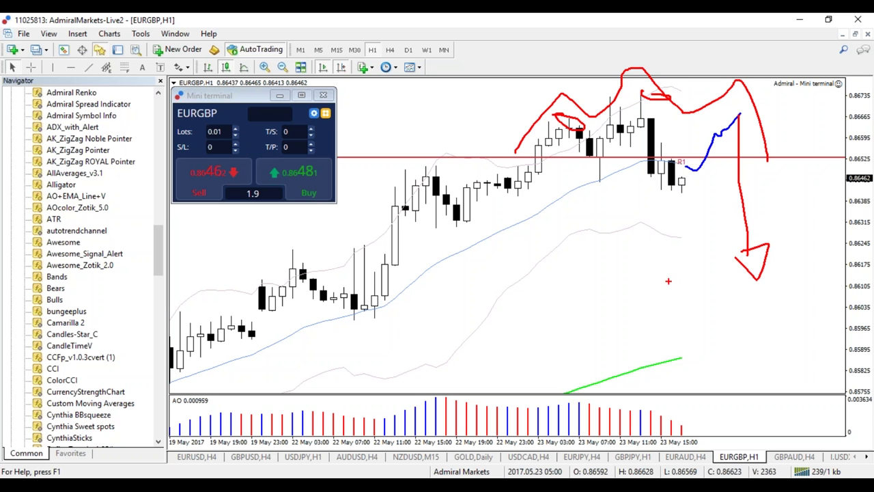
pyautogui.press('Escape')
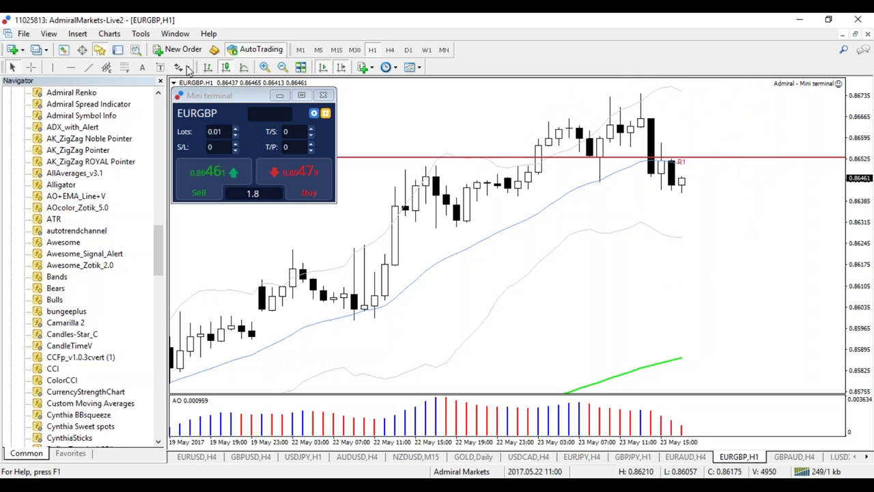
# Hide the Navigator, open the USDJPY H1 chart, circle the lows beneath the lower purple line, and clear the marking
pyautogui.click(100, 50)
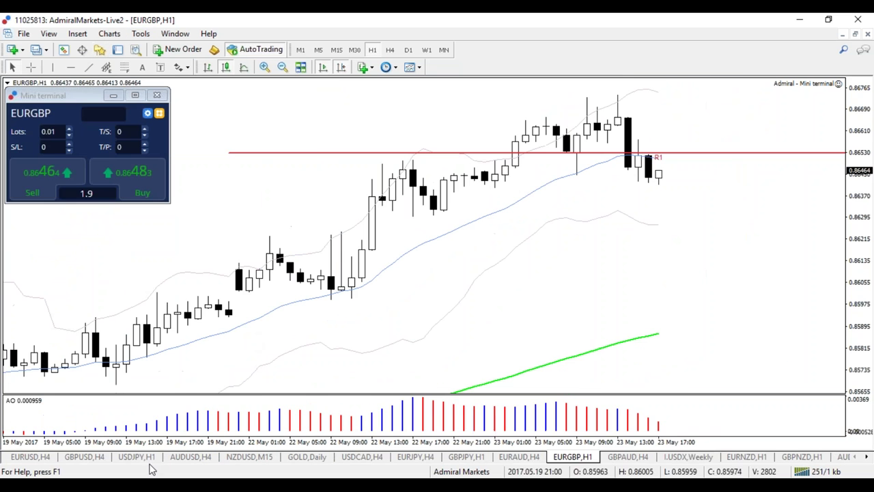
pyautogui.click(137, 456)
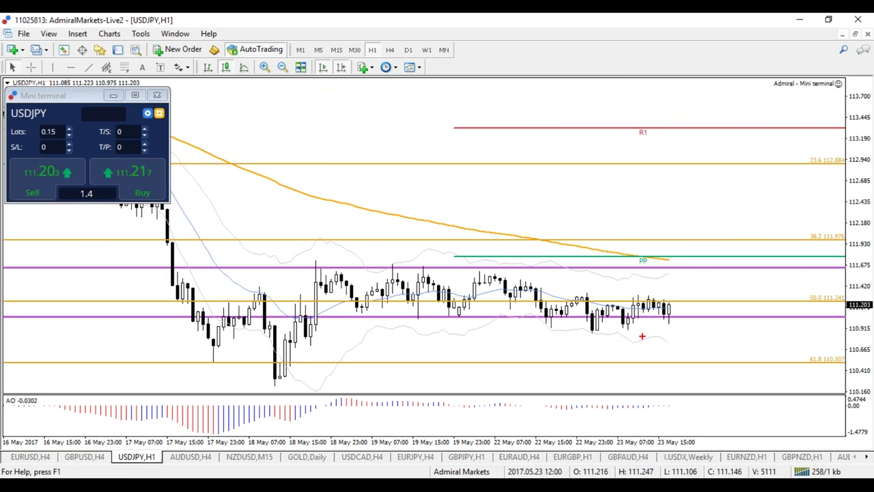
pyautogui.moveTo(628, 333)
pyautogui.mouseDown()
pyautogui.moveTo(654, 320)
pyautogui.moveTo(526, 329)
pyautogui.mouseUp()
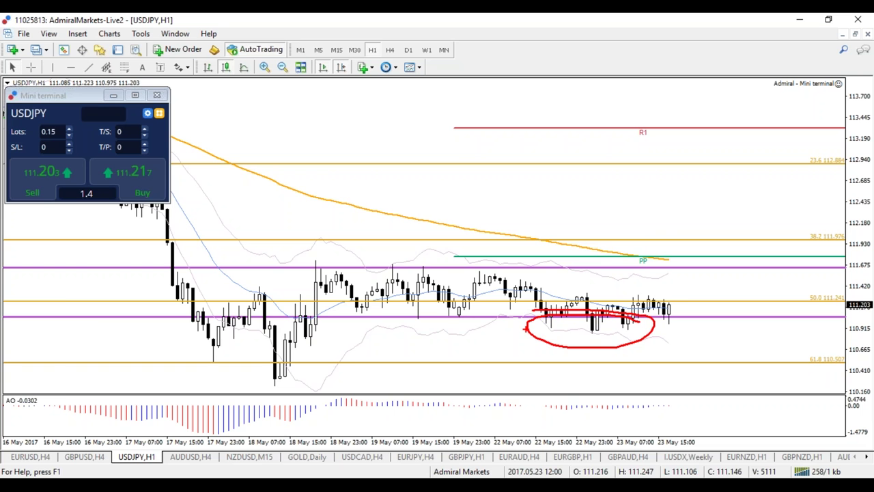
pyautogui.press('Escape')
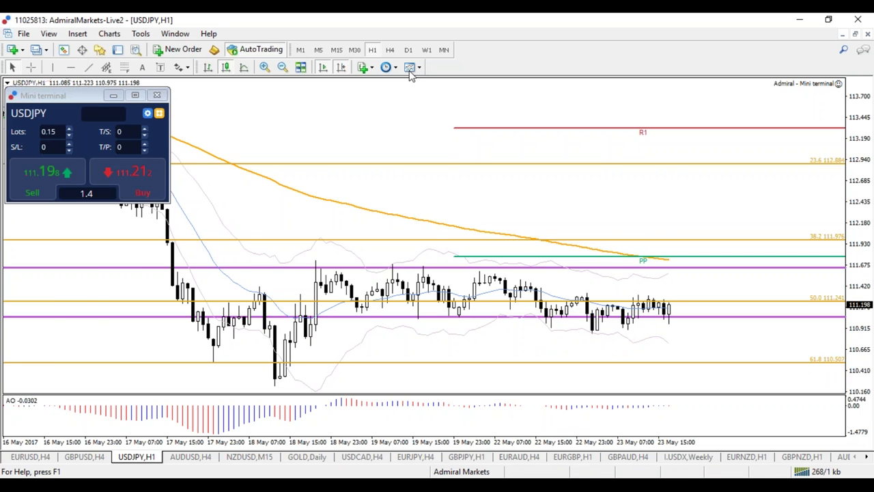
# Switch USDJPY to H4 and inspect the latest candles around the lower purple horizontal line up close
pyautogui.click(392, 50)
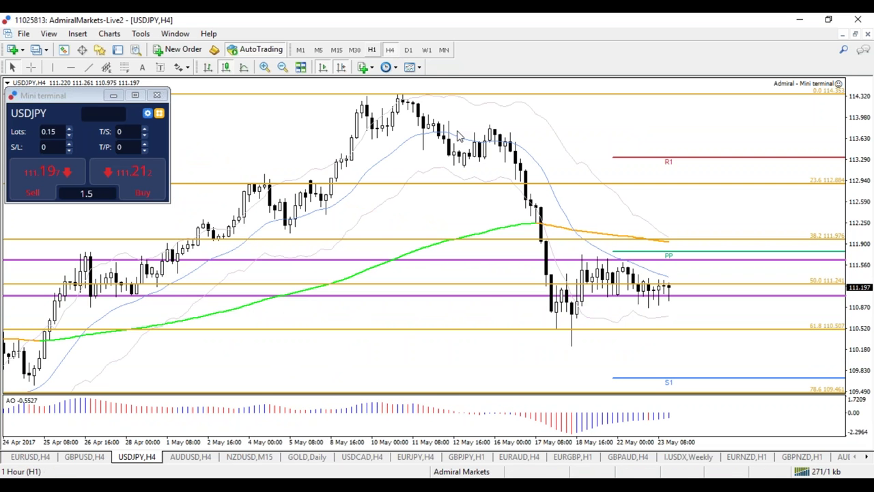
pyautogui.press('+')
pyautogui.press('+')
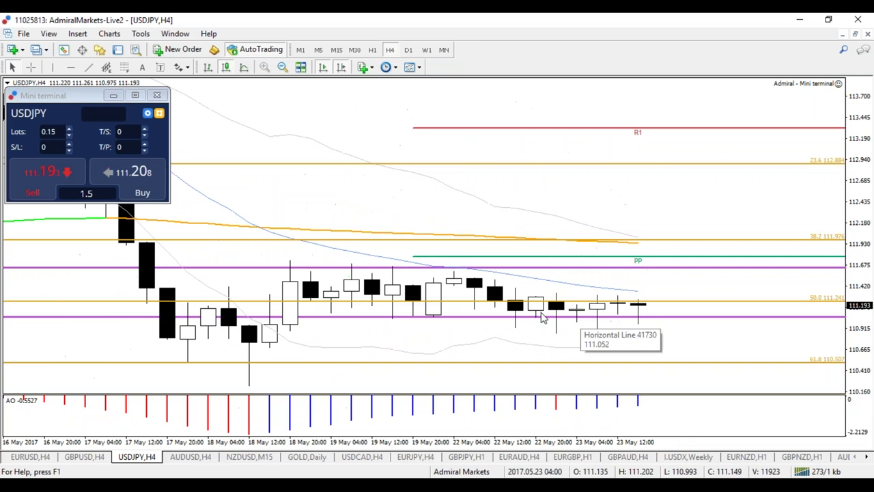
pyautogui.press('-')
pyautogui.press('-')
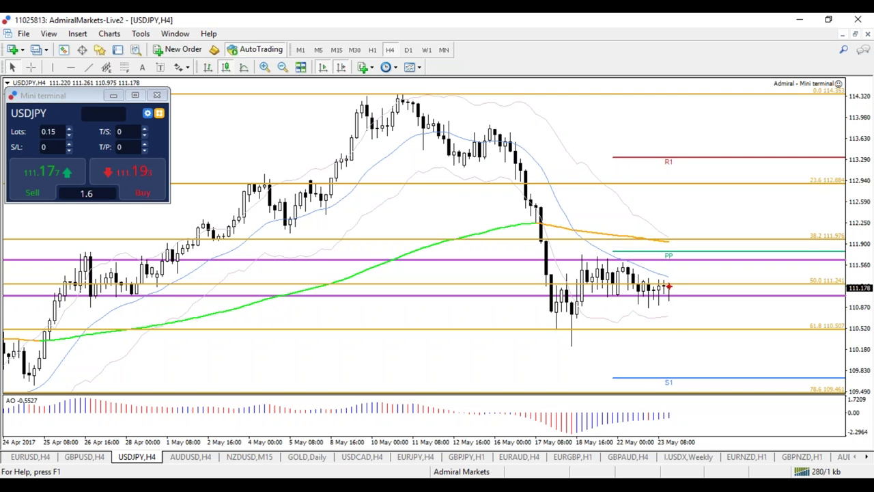
# Sketch possible moves from USDJPY's latest H4 candles, including a blue path down toward the S1 pivot, and clear them
pyautogui.moveTo(669, 285)
pyautogui.mouseDown()
pyautogui.moveTo(676, 311)
pyautogui.moveTo(685, 281)
pyautogui.mouseUp()
pyautogui.moveTo(673, 313)
pyautogui.mouseDown()
pyautogui.moveTo(674, 329)
pyautogui.moveTo(676, 315)
pyautogui.mouseUp()
pyautogui.press('e')
pyautogui.click(30, 67)
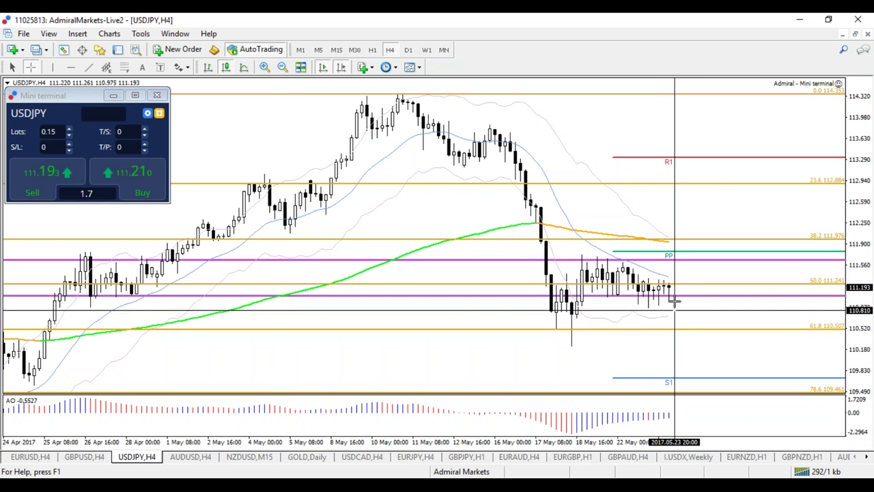
pyautogui.moveTo(671, 285)
pyautogui.mouseDown()
pyautogui.moveTo(670, 324)
pyautogui.moveTo(670, 287)
pyautogui.mouseUp()
pyautogui.press('b')
pyautogui.moveTo(680, 324)
pyautogui.mouseDown()
pyautogui.moveTo(689, 314)
pyautogui.moveTo(703, 371)
pyautogui.moveTo(695, 374)
pyautogui.mouseUp()
pyautogui.press('r')
pyautogui.press('Escape')
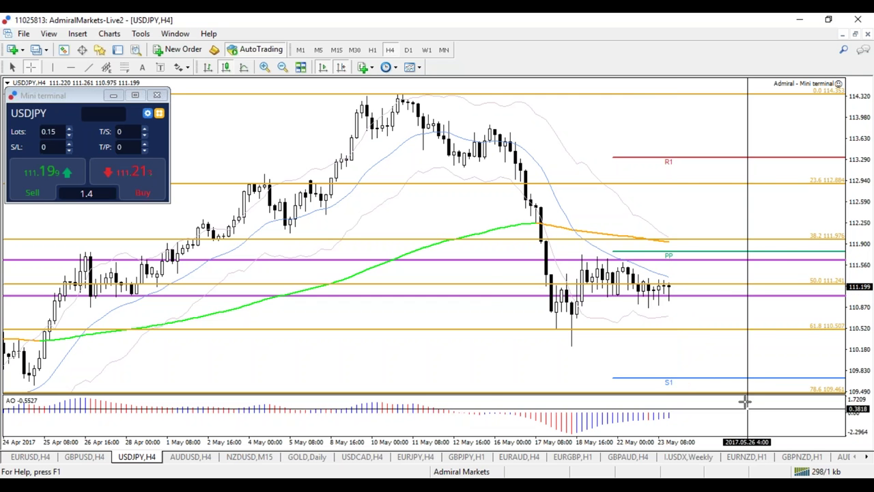
# Circle USDJPY's latest H4 candles around the lower purple line, clear the marking, and turn off the crosshair
pyautogui.moveTo(672, 282); pyautogui.dragTo(642, 286)
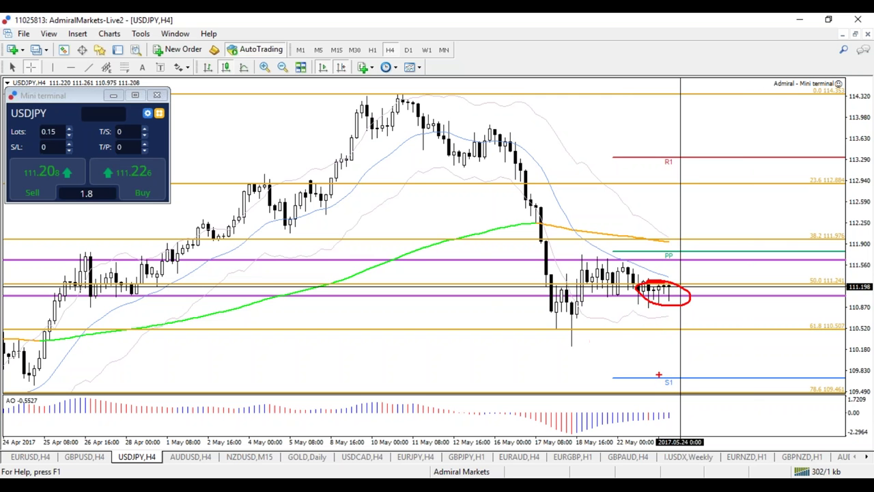
pyautogui.press('Escape')
pyautogui.hotkey('ctrl', '2')
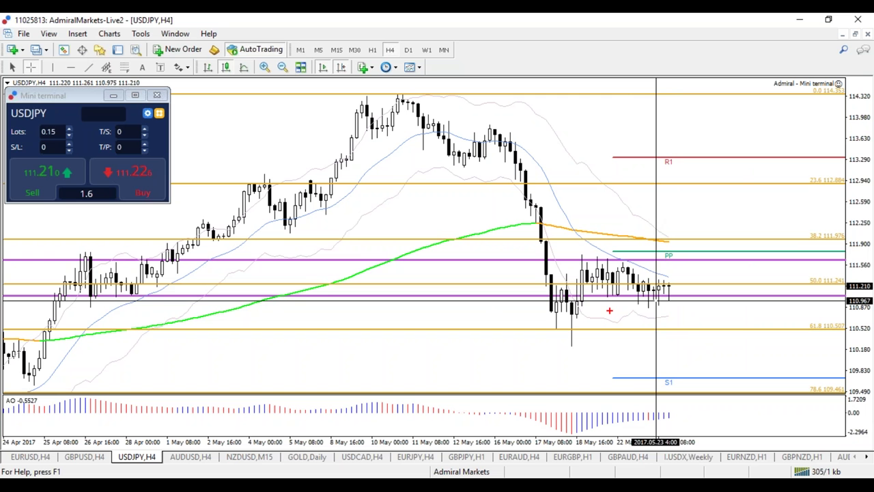
pyautogui.press('b')
pyautogui.press('Escape')
pyautogui.press('Escape')
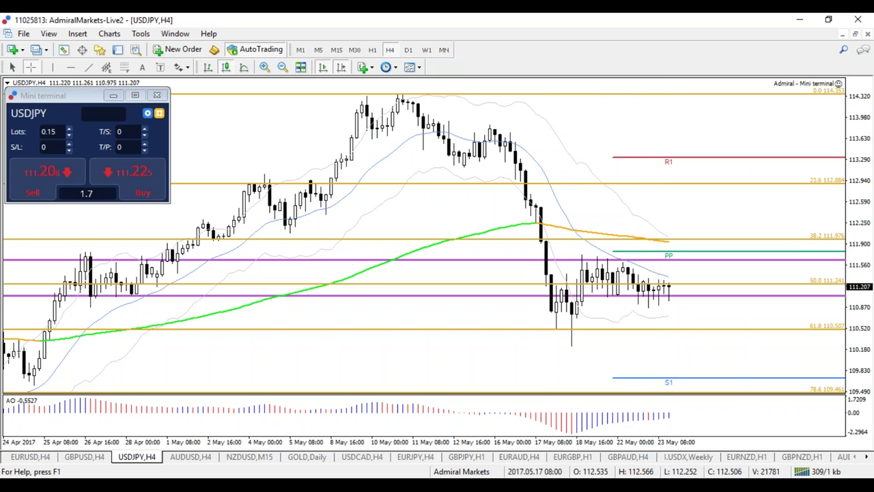
# Sketch possible upward paths around USDJPY's recent H4 price action and clear the markings
pyautogui.press('-')
pyautogui.hotkey('ctrl', '2')
pyautogui.moveTo(617, 275)
pyautogui.mouseDown()
pyautogui.moveTo(654, 225)
pyautogui.moveTo(669, 250)
pyautogui.moveTo(692, 217)
pyautogui.mouseUp()
pyautogui.press('r')
pyautogui.moveTo(618, 219)
pyautogui.mouseDown()
pyautogui.moveTo(667, 218)
pyautogui.moveTo(710, 164)
pyautogui.moveTo(703, 146)
pyautogui.moveTo(724, 156)
pyautogui.mouseUp()
pyautogui.press('b')
pyautogui.press('Escape')
# Move USDJPY's lower purple horizontal line down to the recent wick lows and the upper one up to just below the PP pivot
pyautogui.press('+')
pyautogui.press('+')
pyautogui.press('+')
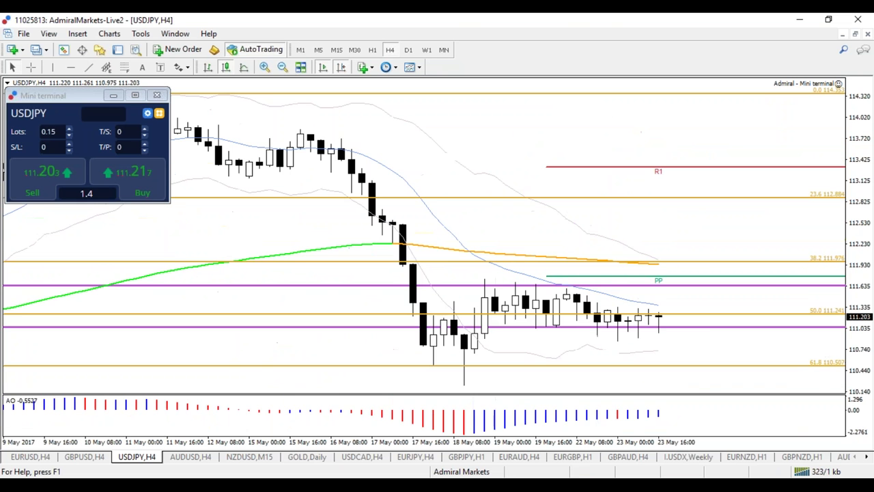
pyautogui.moveTo(704, 328); pyautogui.dragTo(704, 339)
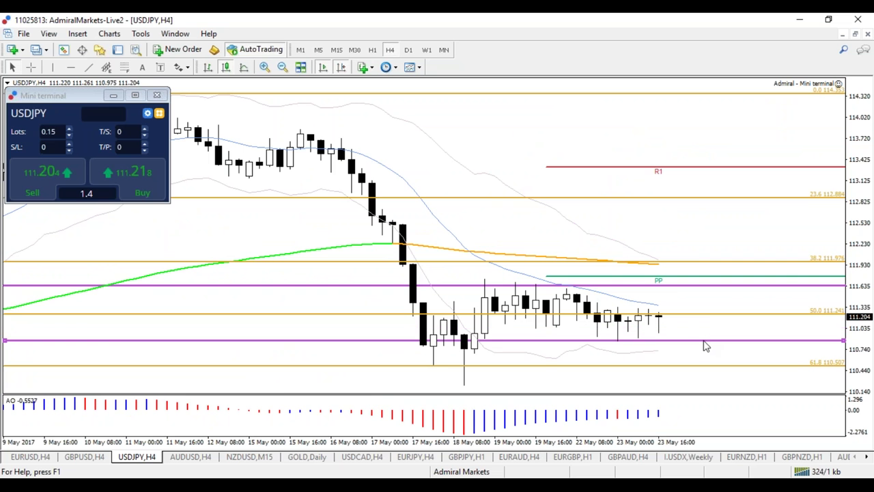
pyautogui.moveTo(696, 289); pyautogui.dragTo(699, 286)
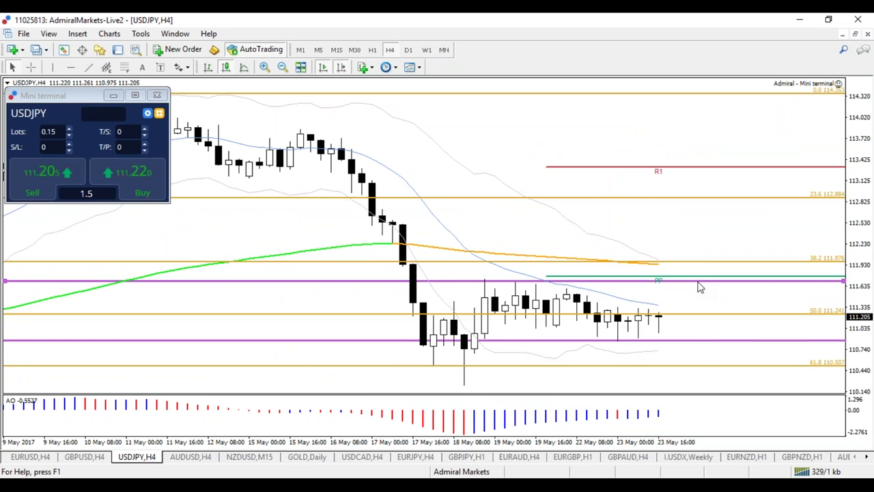
# Examine USDJPY's purple horizontal lines against price on the wider H4 and daily charts, and return to H4
pyautogui.press('-')
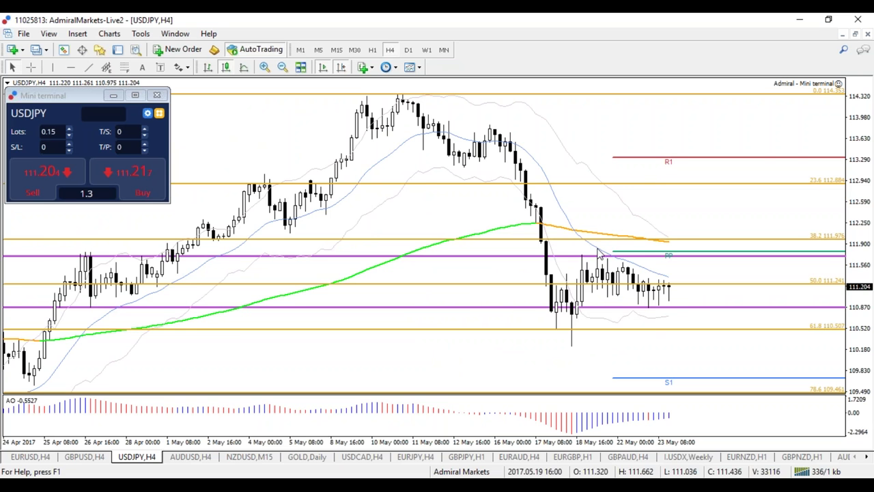
pyautogui.click(407, 49)
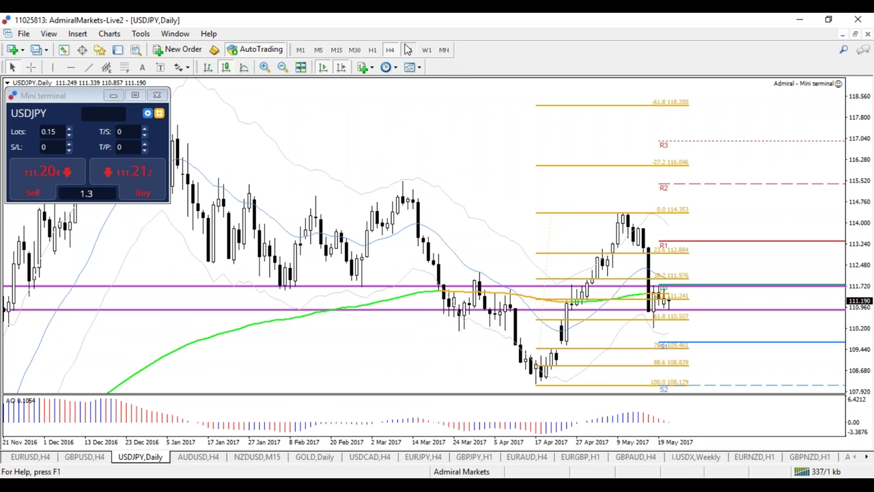
pyautogui.click(390, 49)
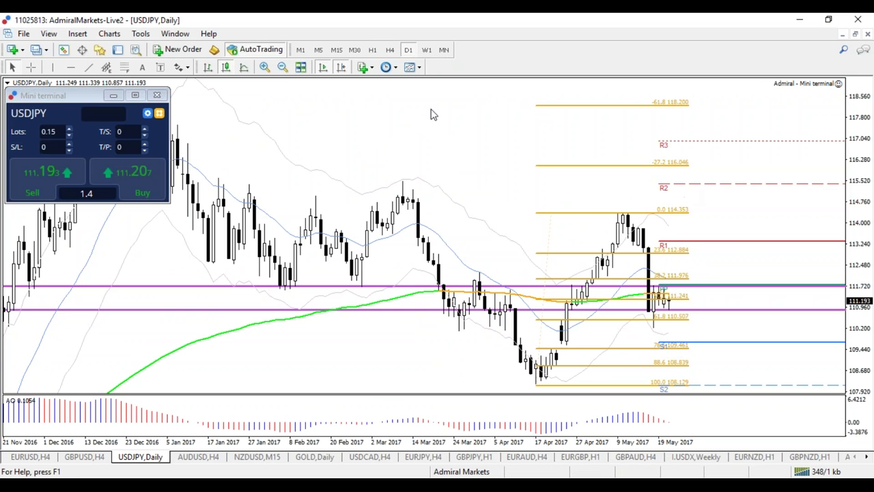
pyautogui.click(389, 50)
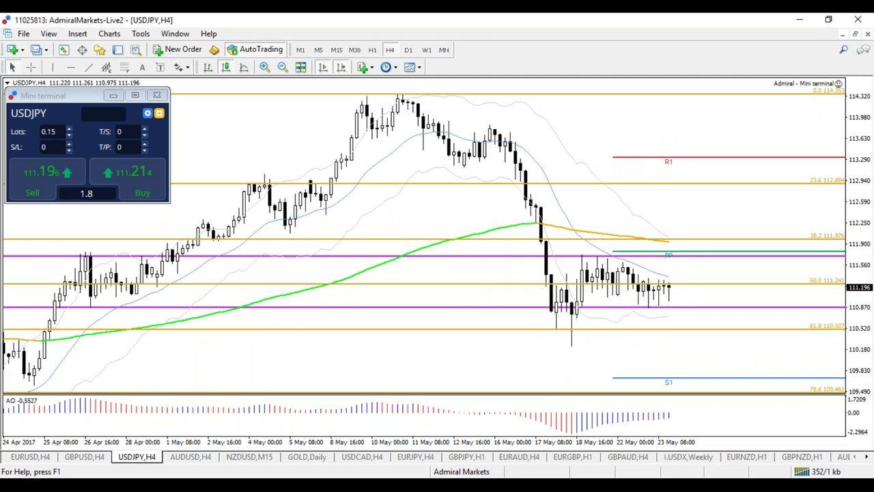
# Look over the EURUSD and GBPUSD H4 charts and bring up the AUDUSD H4 chart
pyautogui.click(41, 456)
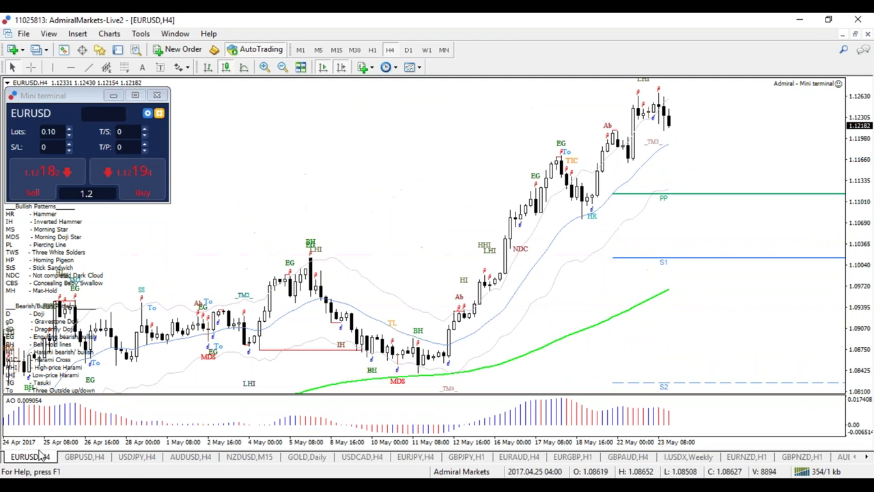
pyautogui.click(82, 456)
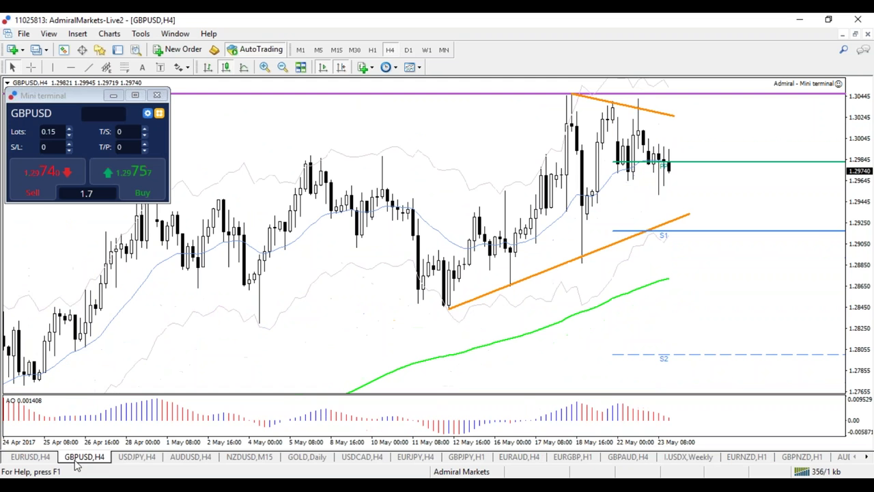
pyautogui.hotkey('ctrl', 'Tab')
pyautogui.click(202, 462)
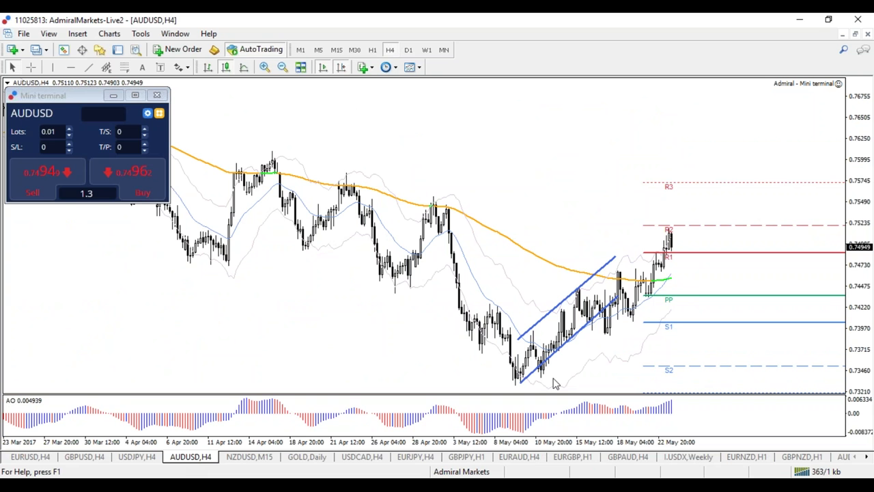
# Extend AUDUSD's two blue H4 trendlines past the latest candles and refit them as a rising channel along the swing highs and lows
pyautogui.moveTo(619, 292); pyautogui.dragTo(722, 277)
pyautogui.moveTo(614, 256); pyautogui.dragTo(697, 212)
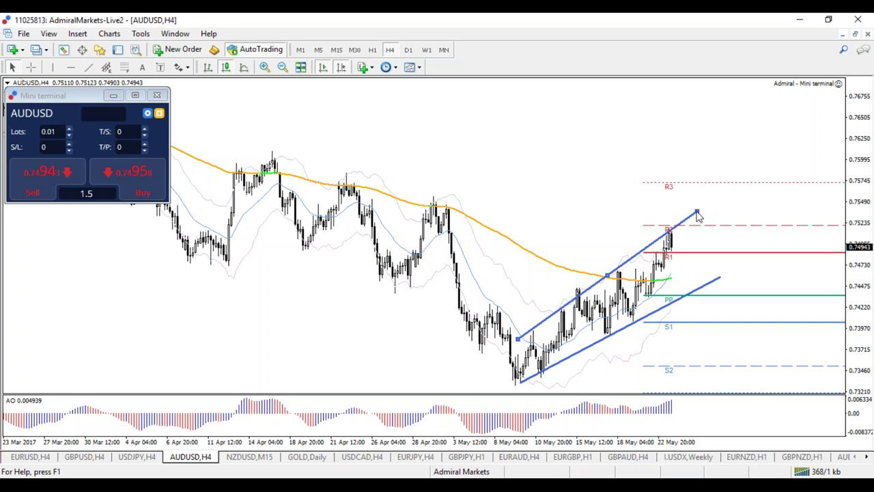
pyautogui.moveTo(517, 338); pyautogui.dragTo(506, 322)
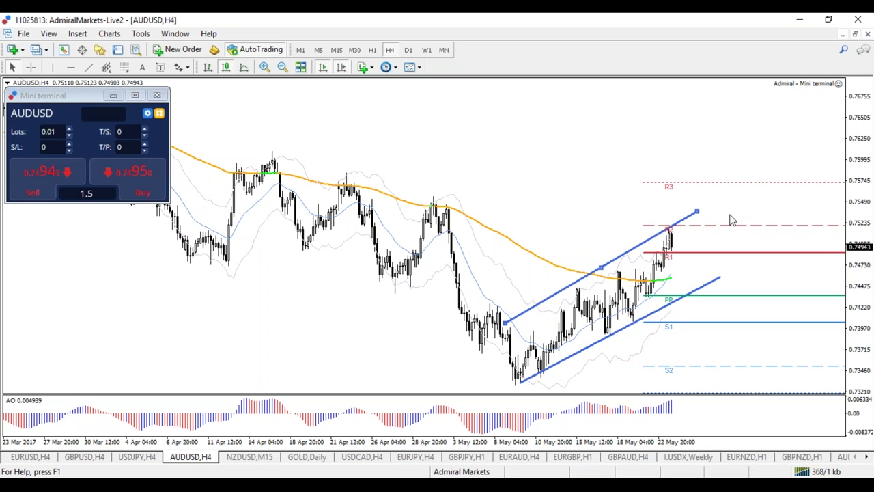
pyautogui.moveTo(609, 271); pyautogui.dragTo(616, 278)
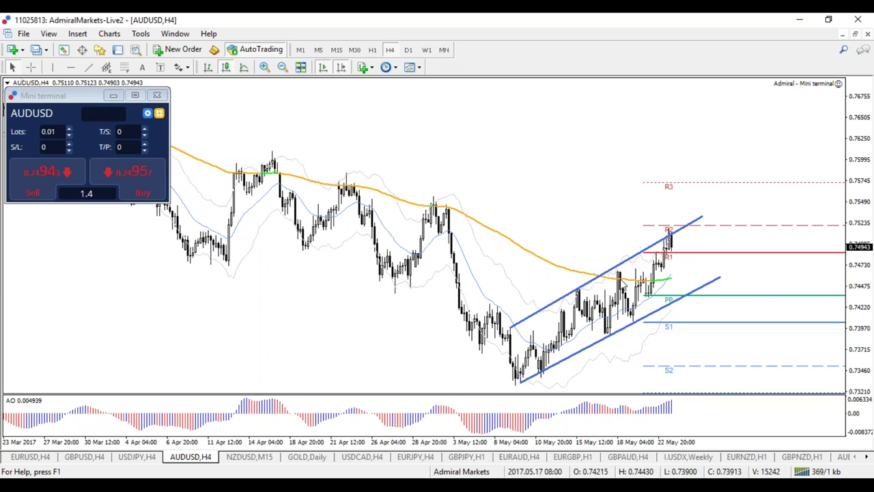
pyautogui.moveTo(721, 278); pyautogui.dragTo(720, 271)
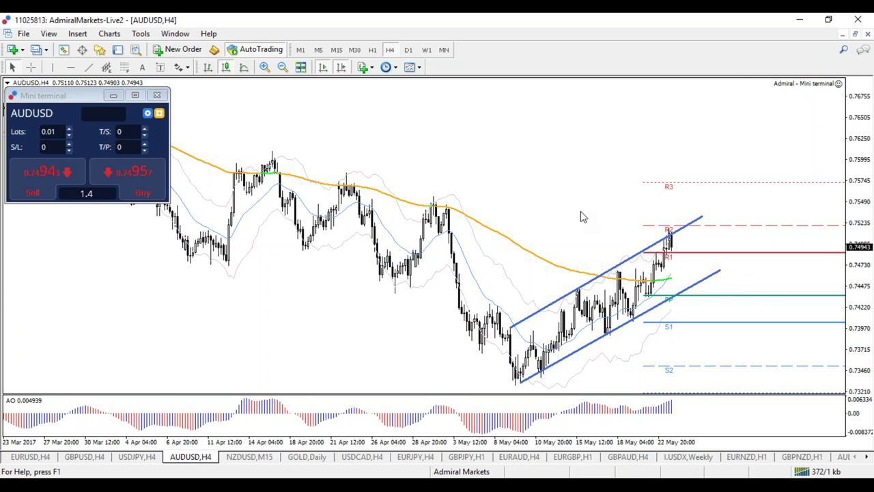
# Inspect AUDUSD's rising channel on H1 and the latest H4 candles at its upper trendline up close
pyautogui.click(373, 50)
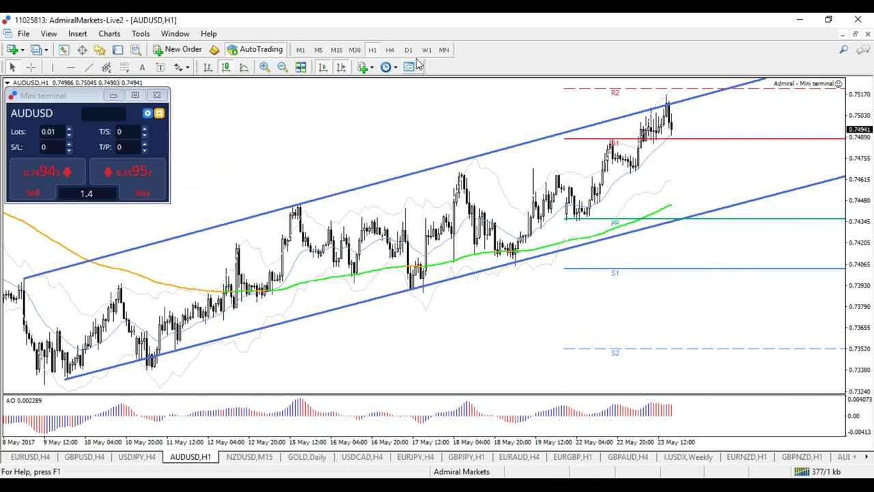
pyautogui.click(389, 50)
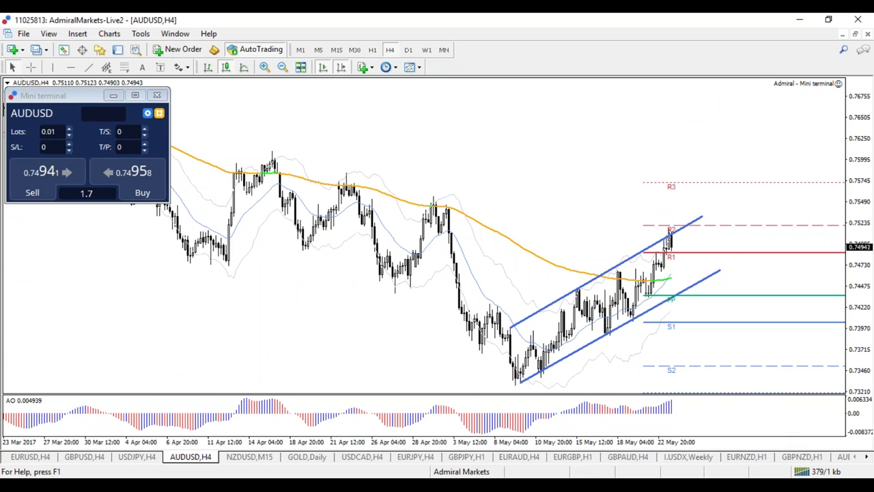
pyautogui.press('+')
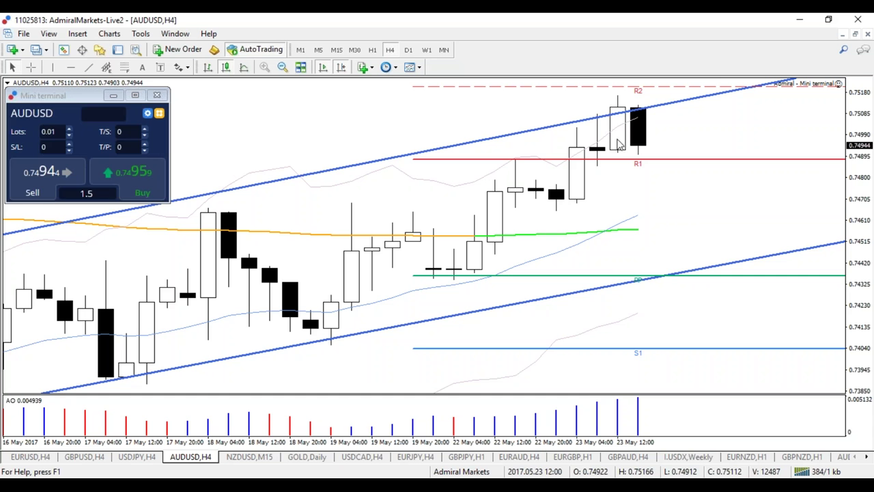
pyautogui.moveTo(618, 131)
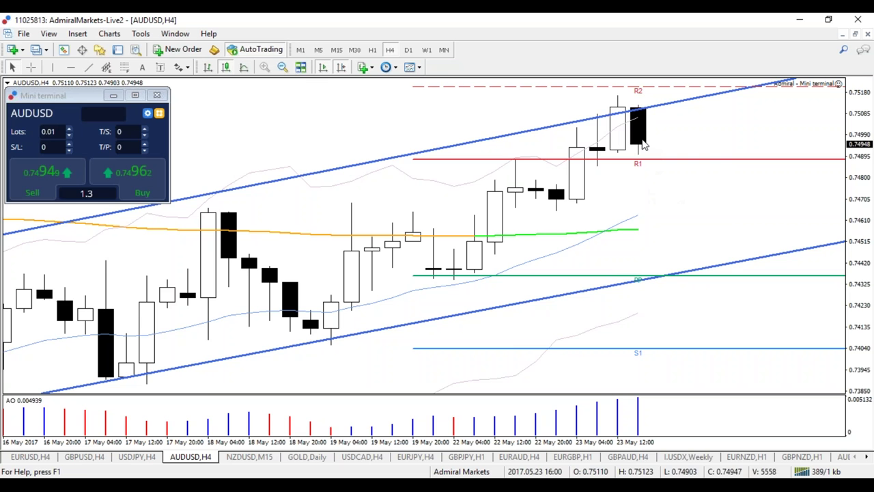
# Examine AUDUSD's daily chart, comparing the short rising channel with the long-term blue trendlines and pivot levels
pyautogui.click(408, 50)
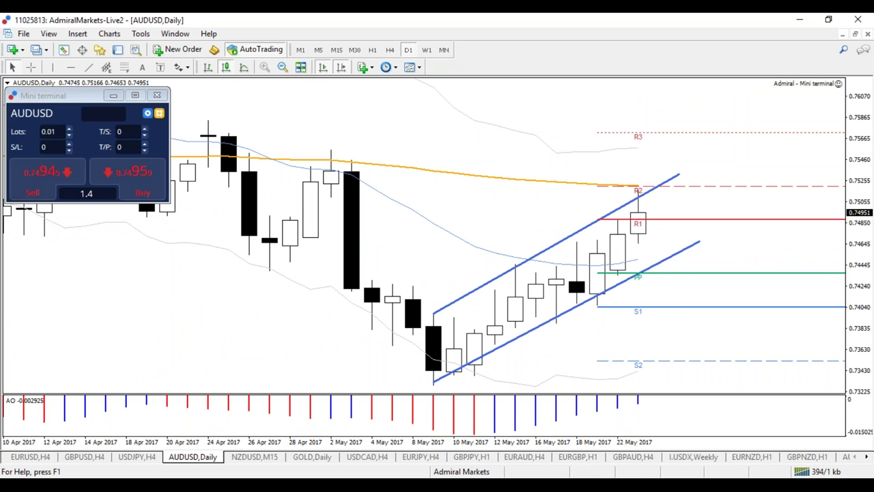
pyautogui.press('-')
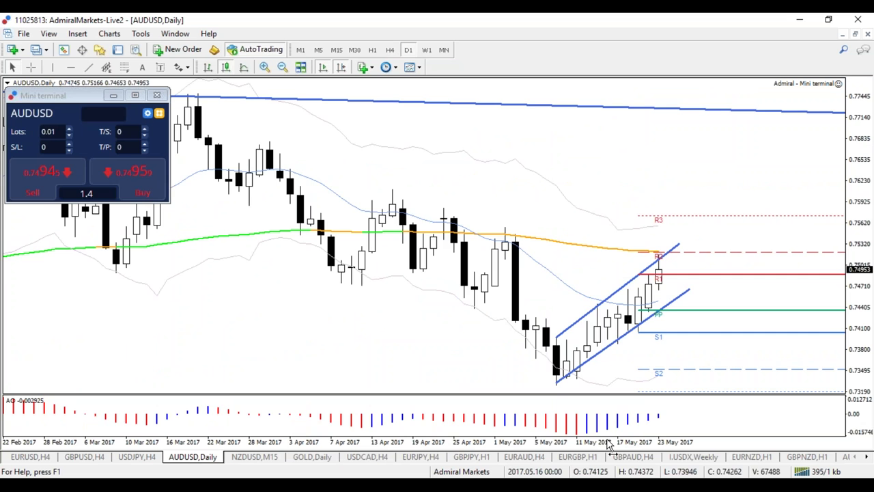
pyautogui.press('-')
pyautogui.press('-')
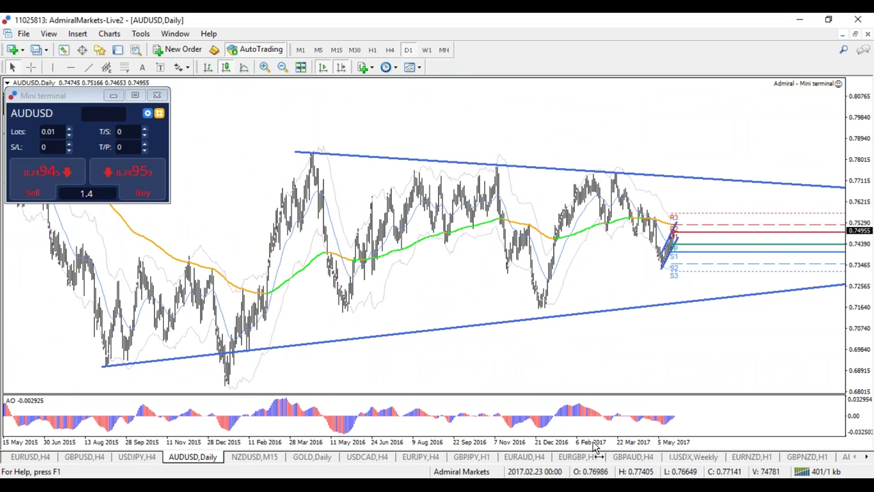
pyautogui.press('+')
pyautogui.press('+')
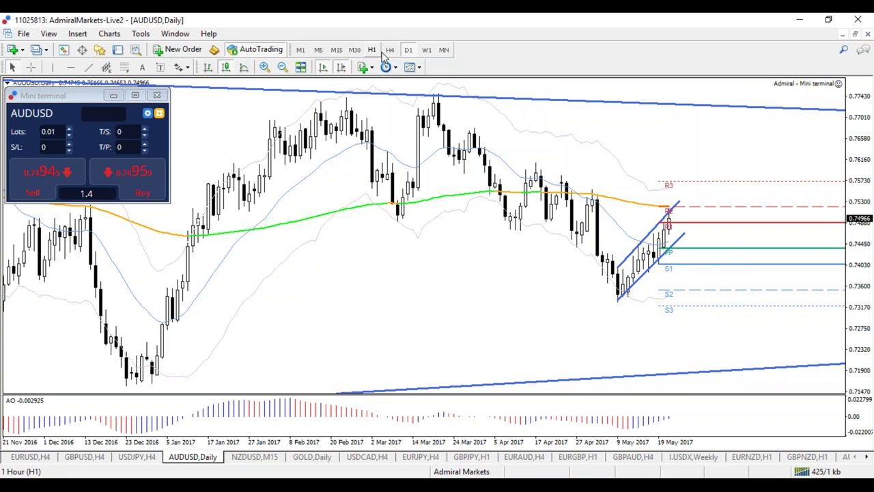
# Return AUDUSD to H4 and examine the rising channel within the wider price history
pyautogui.click(374, 52)
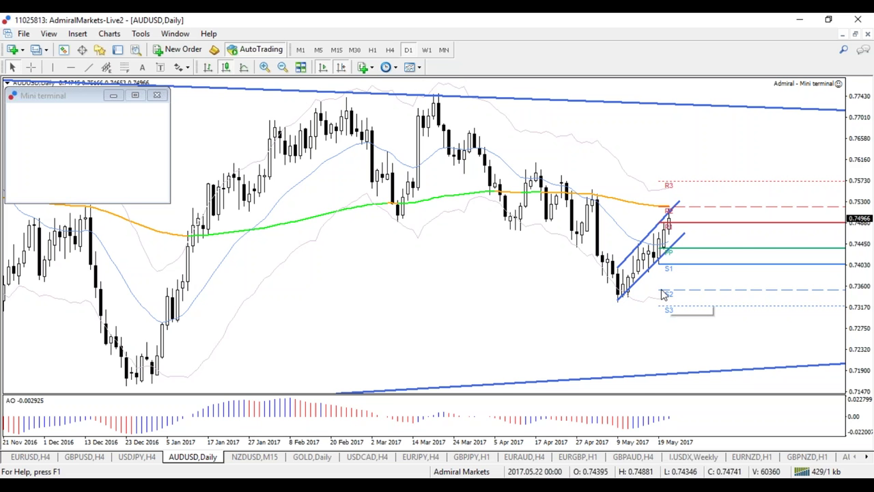
pyautogui.click(390, 51)
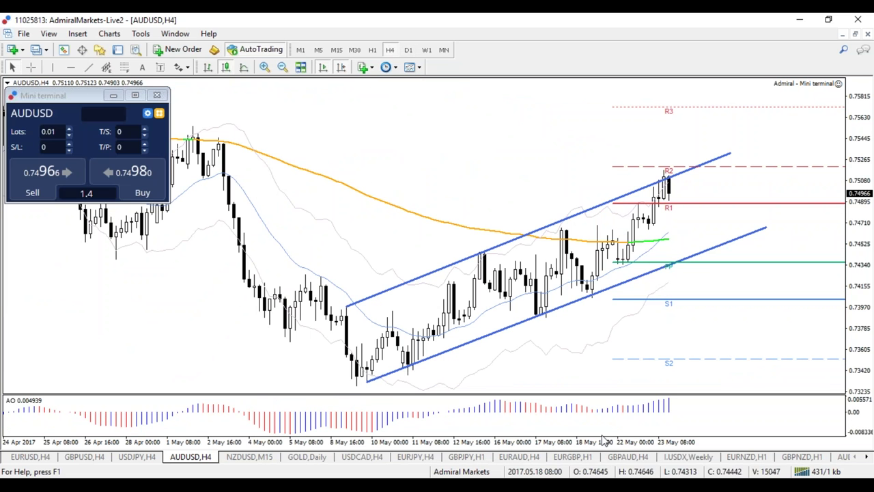
pyautogui.press('-')
pyautogui.press('-')
pyautogui.press('-')
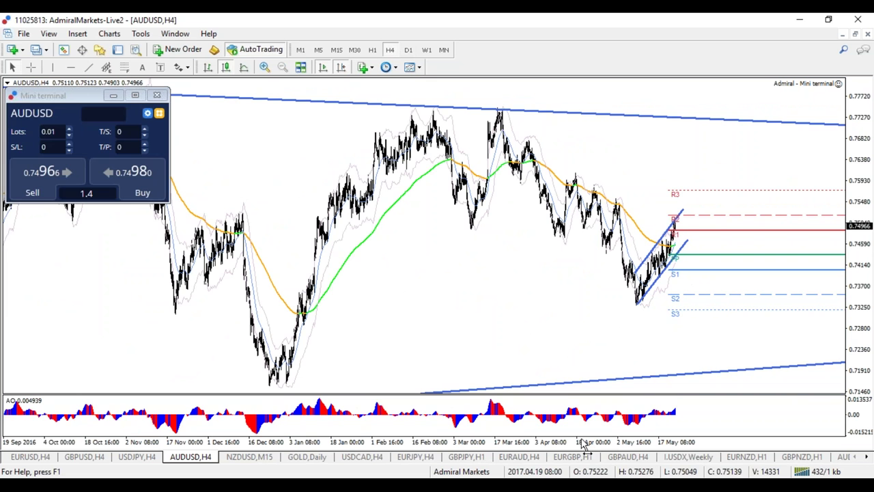
pyautogui.press('+')
pyautogui.press('+')
pyautogui.press('+')
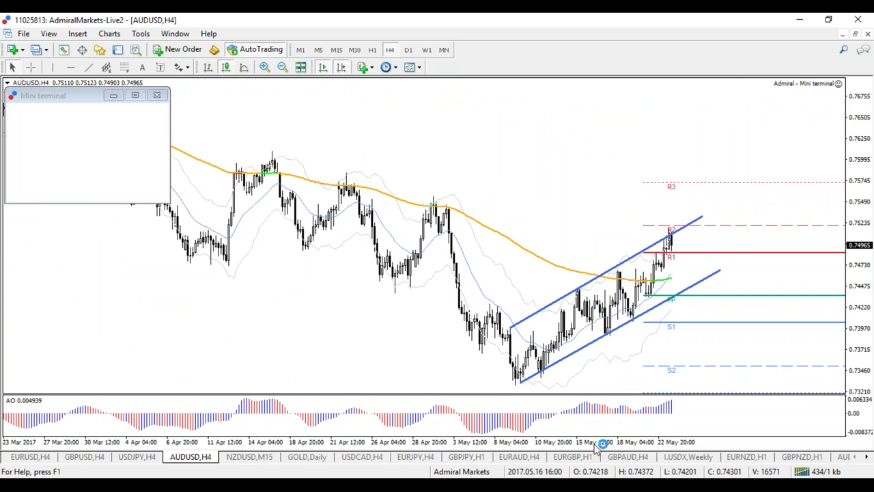
# Place a horizontal line across AUDUSD's recent H1 AO peaks, then sketch over the latest price rise and clear the sketches
pyautogui.click(372, 50)
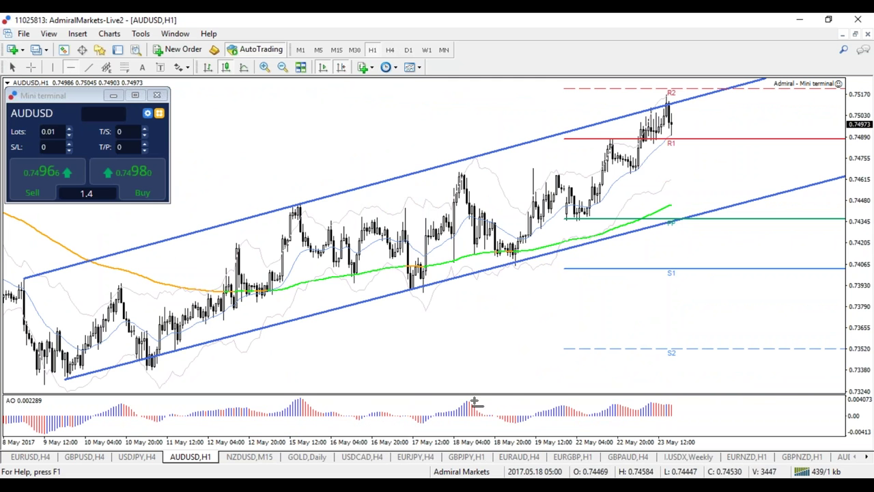
pyautogui.click(565, 406)
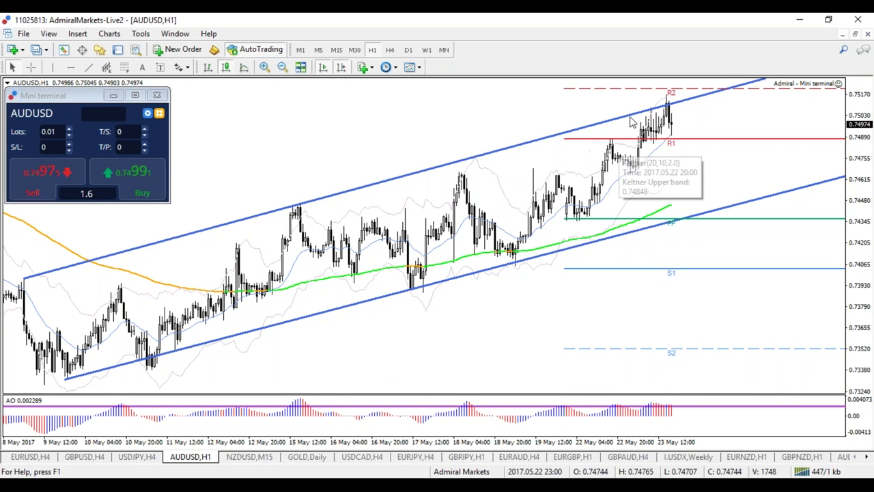
pyautogui.moveTo(644, 107)
pyautogui.mouseDown()
pyautogui.moveTo(675, 91)
pyautogui.moveTo(570, 172)
pyautogui.mouseUp()
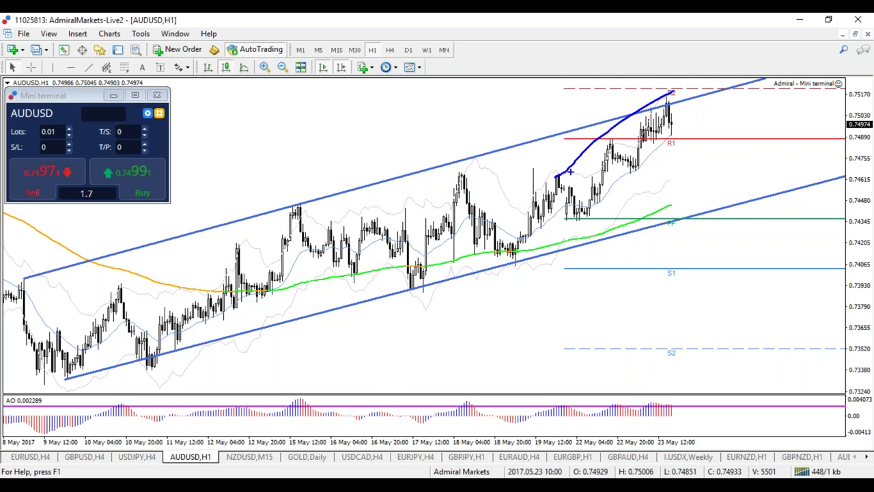
pyautogui.moveTo(675, 88); pyautogui.dragTo(564, 174)
pyautogui.moveTo(692, 124); pyautogui.dragTo(471, 295)
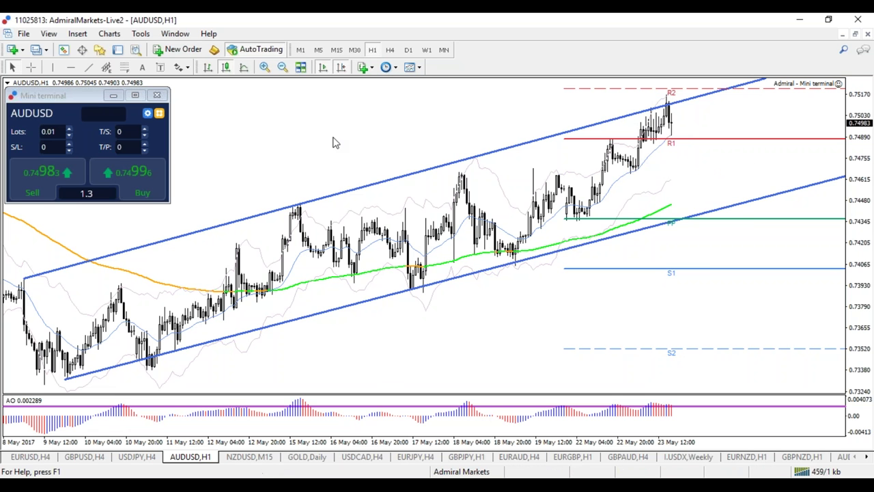
# On AUDUSD H4, sketch a drop to a circled area at the lower channel line with a rebound, and clear it
pyautogui.click(389, 51)
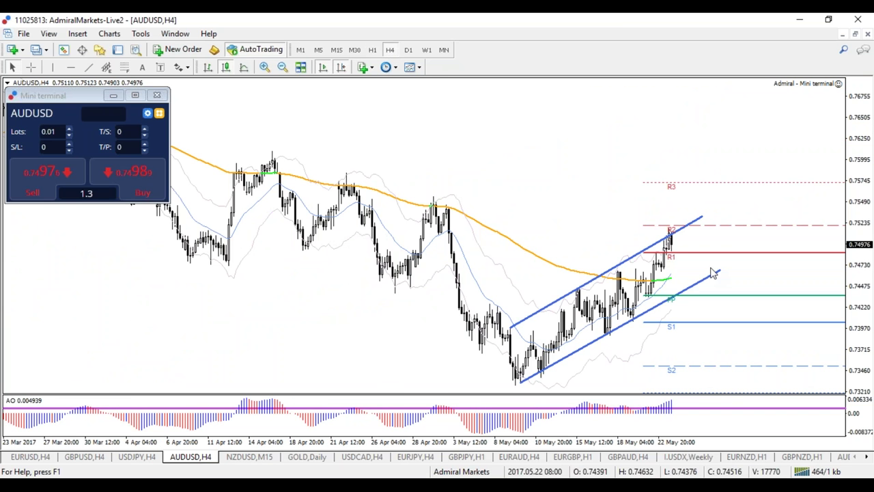
pyautogui.moveTo(669, 235)
pyautogui.mouseDown()
pyautogui.moveTo(676, 254)
pyautogui.moveTo(710, 277)
pyautogui.moveTo(691, 276)
pyautogui.moveTo(719, 230)
pyautogui.mouseUp()
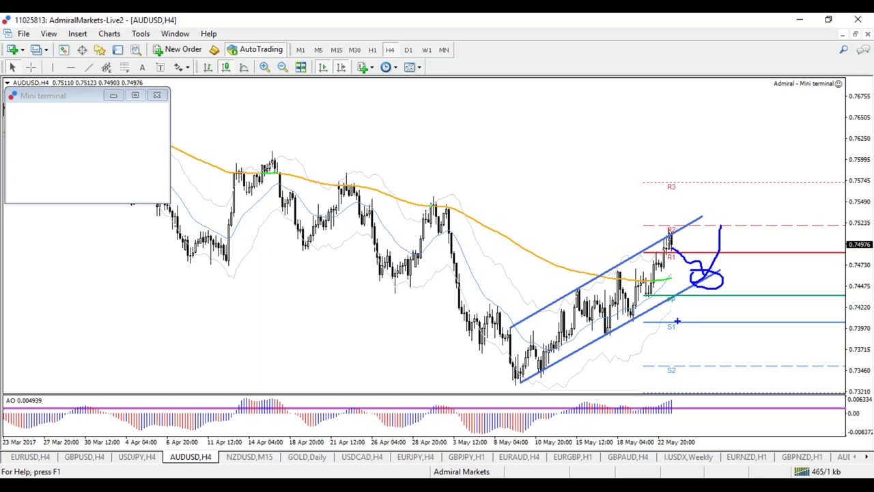
pyautogui.press('Escape')
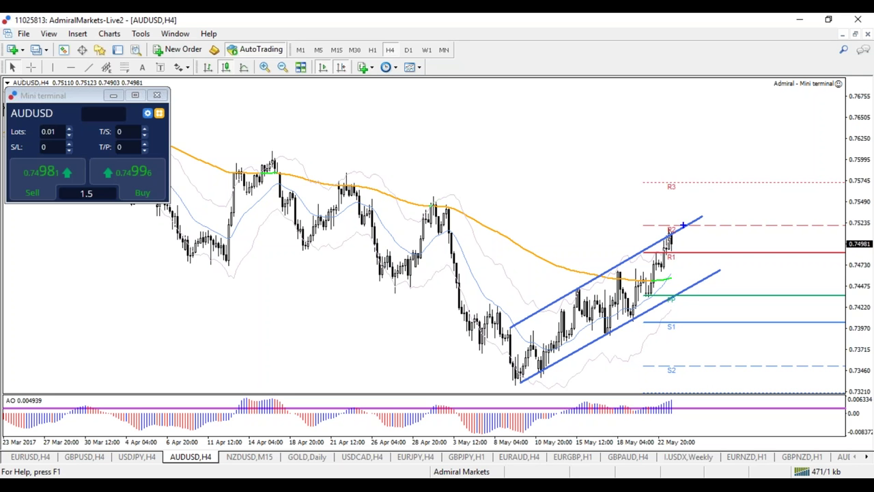
# Circle AUDUSD's R2–R3 zone and the area near the lower channel line, add a red downward arrow to S1, and clear the markings
pyautogui.moveTo(683, 197)
pyautogui.mouseDown()
pyautogui.moveTo(700, 202)
pyautogui.moveTo(670, 186)
pyautogui.mouseUp()
pyautogui.moveTo(703, 271)
pyautogui.mouseDown()
pyautogui.moveTo(680, 269)
pyautogui.moveTo(701, 272)
pyautogui.moveTo(694, 295)
pyautogui.moveTo(706, 317)
pyautogui.moveTo(705, 308)
pyautogui.mouseUp()
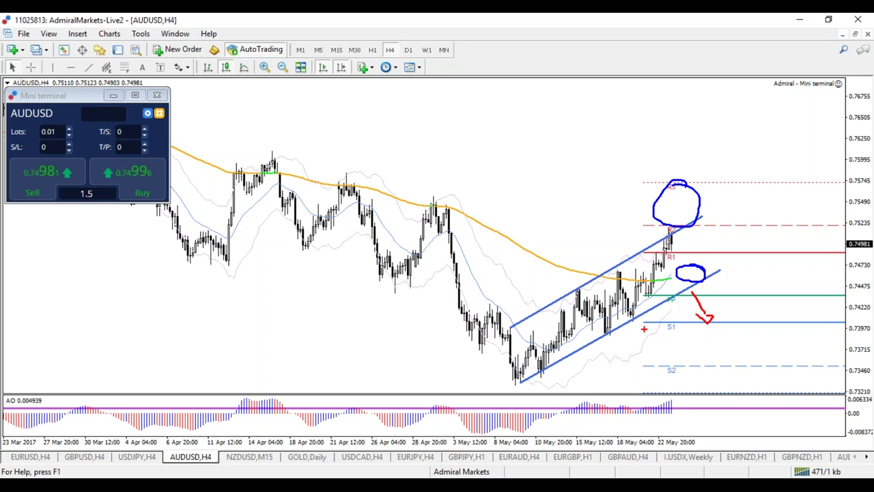
pyautogui.press('e')
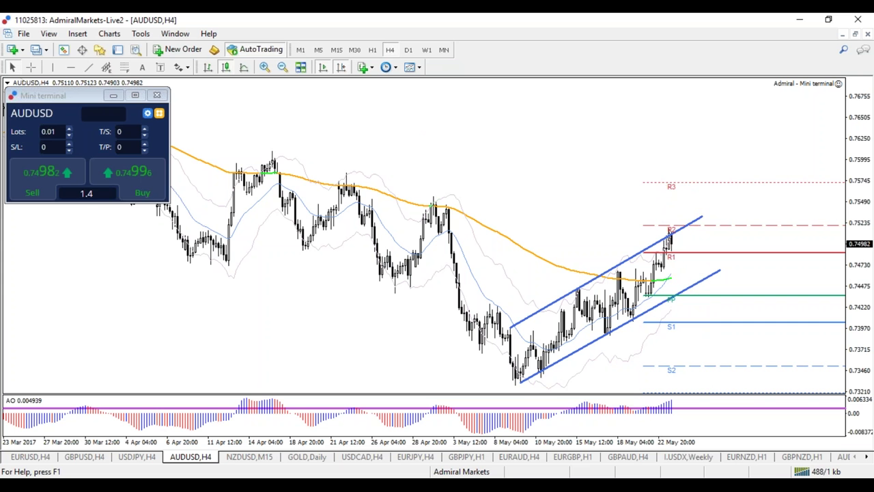
# Apply the saved template with pivot levels, price bands and the AO to the NZDUSD M15 chart
pyautogui.click(273, 454)
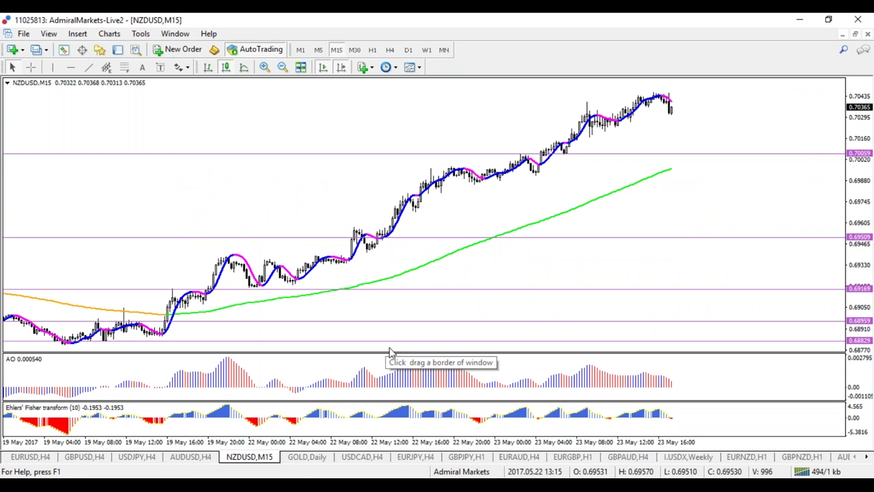
pyautogui.rightClick(402, 131)
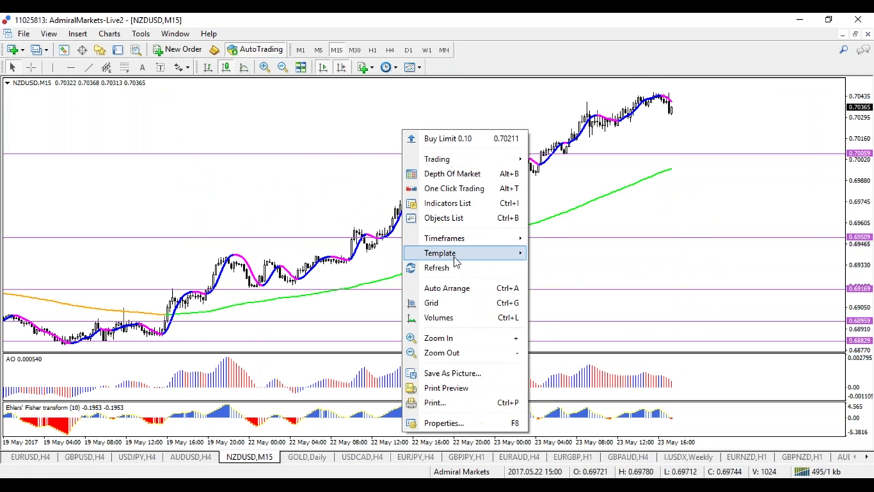
pyautogui.moveTo(456, 254)
pyautogui.click(561, 248)
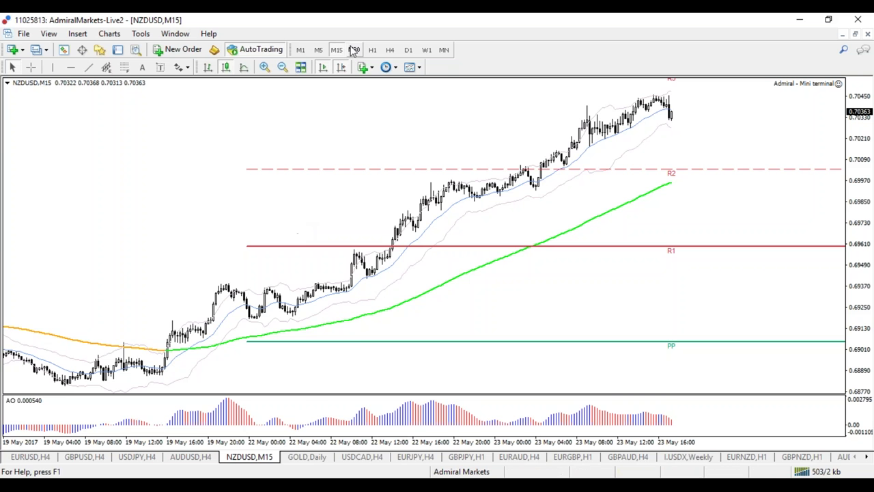
# Examine NZDUSD's recent rise and pivot levels on the H4, Daily, H1 and M15 timeframes, ending on H1
pyautogui.click(372, 50)
pyautogui.click(363, 67)
pyautogui.click(390, 51)
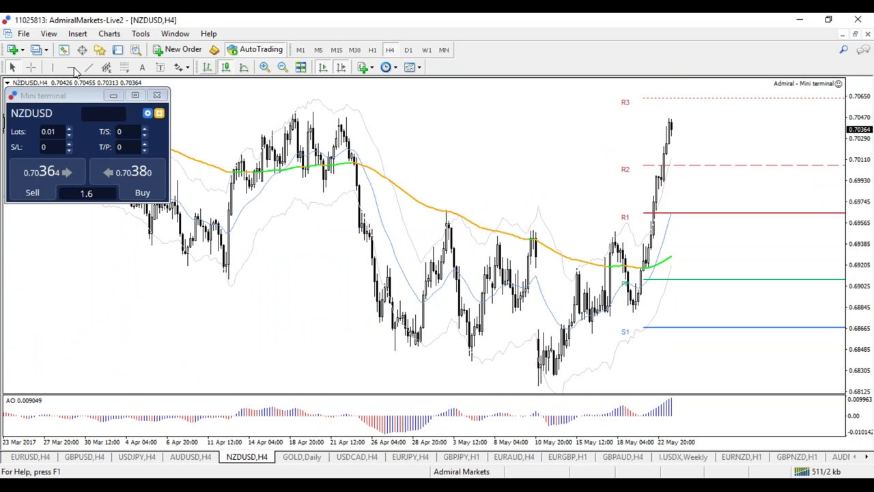
pyautogui.click(30, 67)
pyautogui.moveTo(640, 311); pyautogui.dragTo(671, 122)
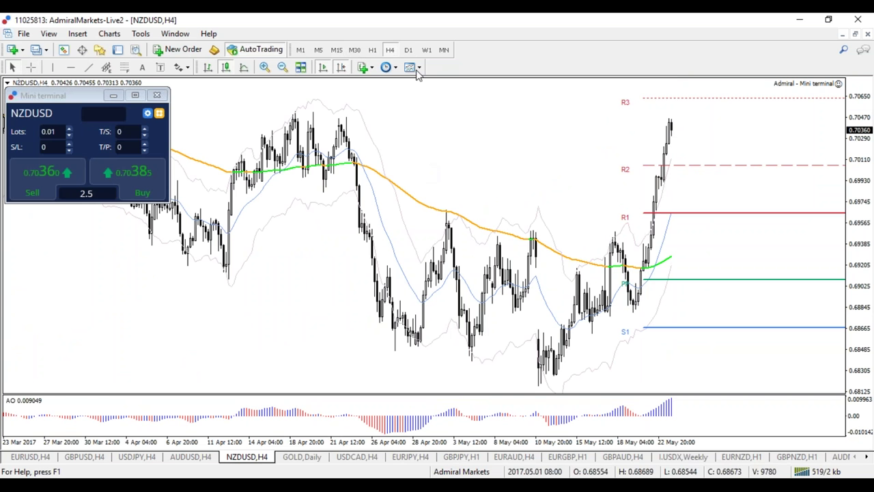
pyautogui.click(408, 51)
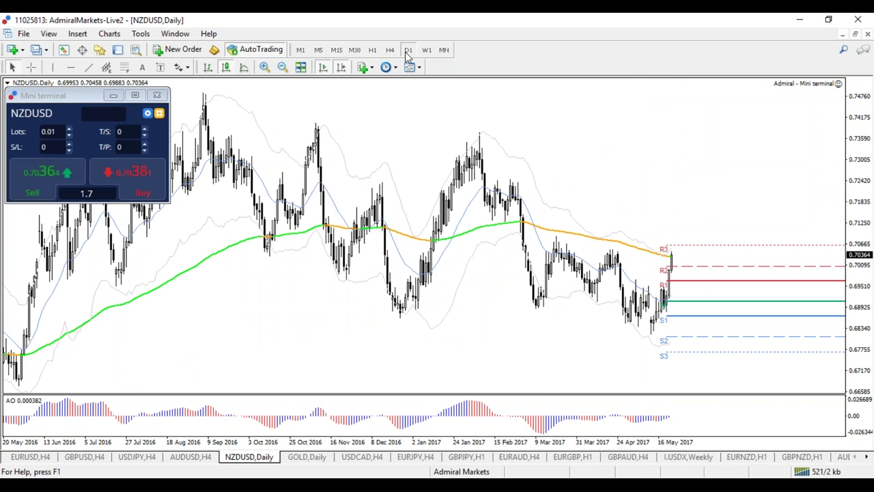
pyautogui.click(389, 50)
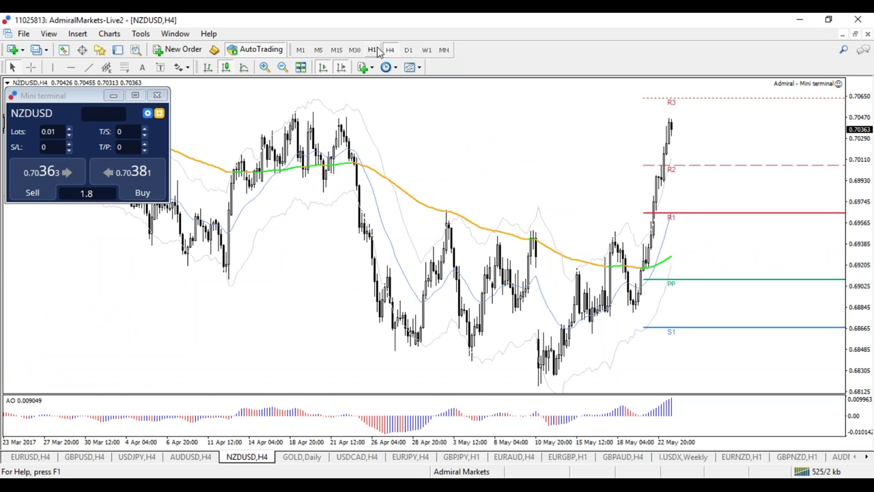
pyautogui.click(372, 51)
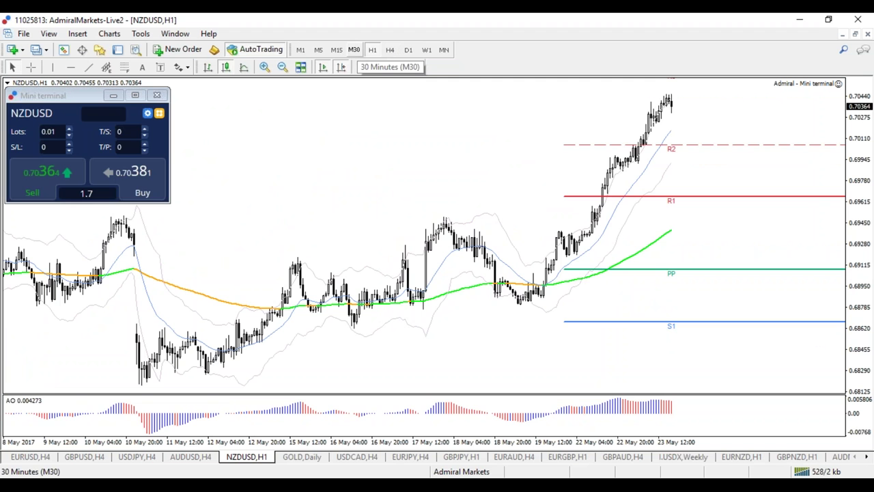
pyautogui.click(338, 51)
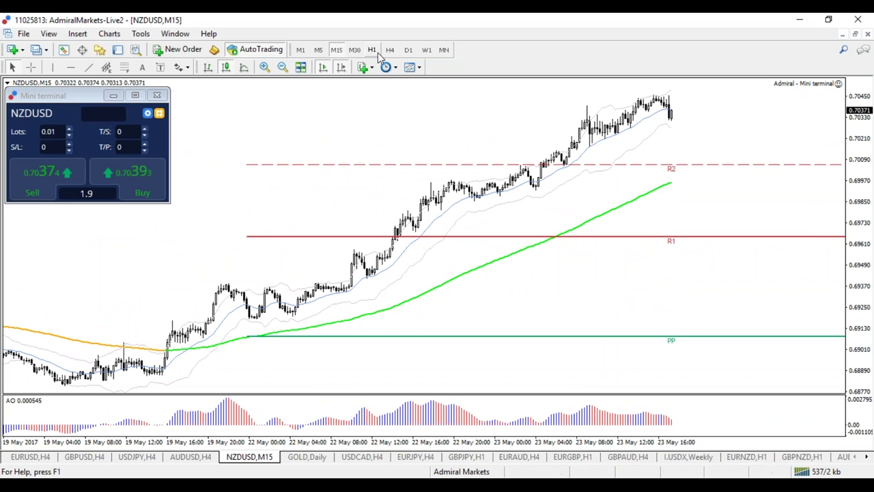
pyautogui.click(373, 51)
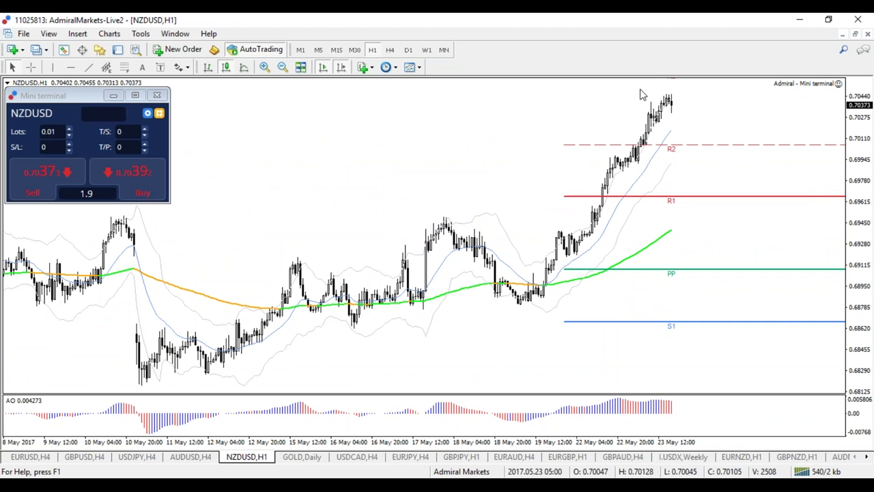
# Place a horizontal line across NZDUSD's earlier H1 AO peaks and draw an orange trendline beneath the rise that starts on 19 May
pyautogui.click(72, 66)
pyautogui.click(490, 403)
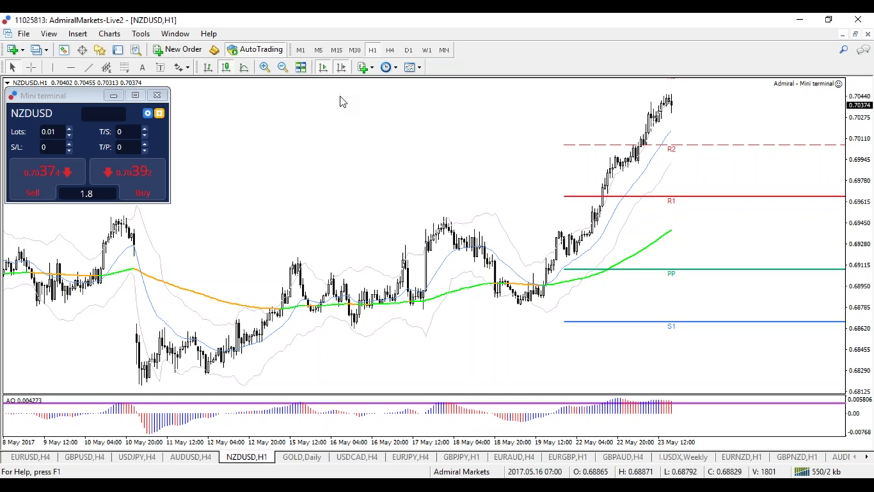
pyautogui.click(90, 68)
pyautogui.moveTo(539, 300); pyautogui.dragTo(689, 95)
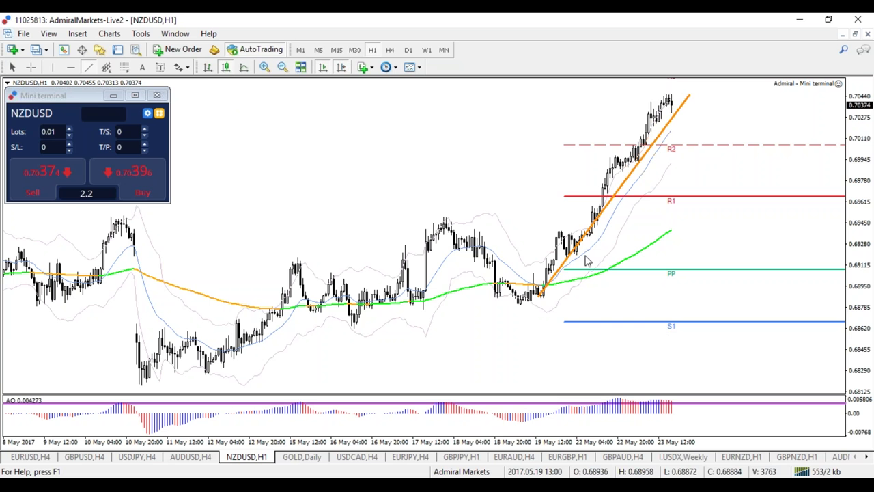
pyautogui.doubleClick(545, 298)
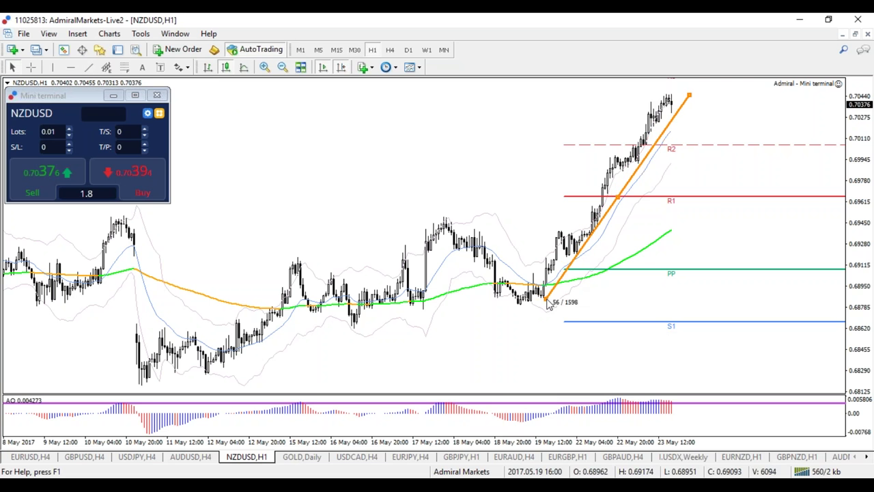
# On NZDUSD H1, sketch a red falling channel to R2 followed by a blue upward arrow, and clear the sketches
pyautogui.moveTo(665, 110); pyautogui.dragTo(715, 146)
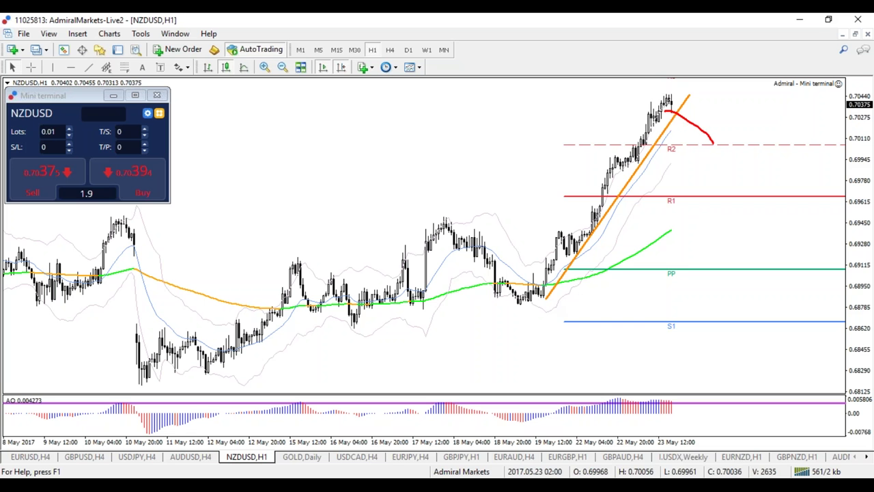
pyautogui.moveTo(671, 103)
pyautogui.mouseDown()
pyautogui.moveTo(637, 81)
pyautogui.moveTo(652, 114)
pyautogui.moveTo(674, 101)
pyautogui.moveTo(721, 144)
pyautogui.mouseUp()
pyautogui.press('e')
pyautogui.moveTo(663, 118)
pyautogui.mouseDown()
pyautogui.moveTo(720, 145)
pyautogui.moveTo(743, 83)
pyautogui.moveTo(755, 77)
pyautogui.moveTo(758, 104)
pyautogui.mouseUp()
pyautogui.press('b')
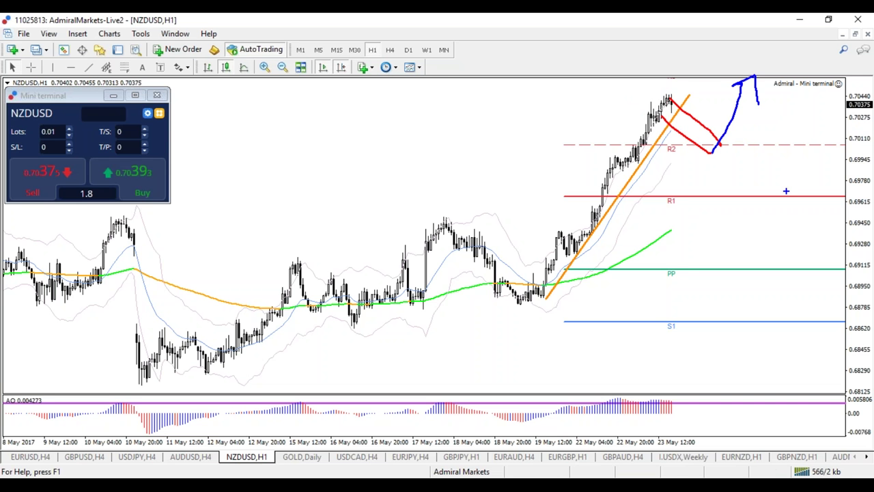
pyautogui.press('e')
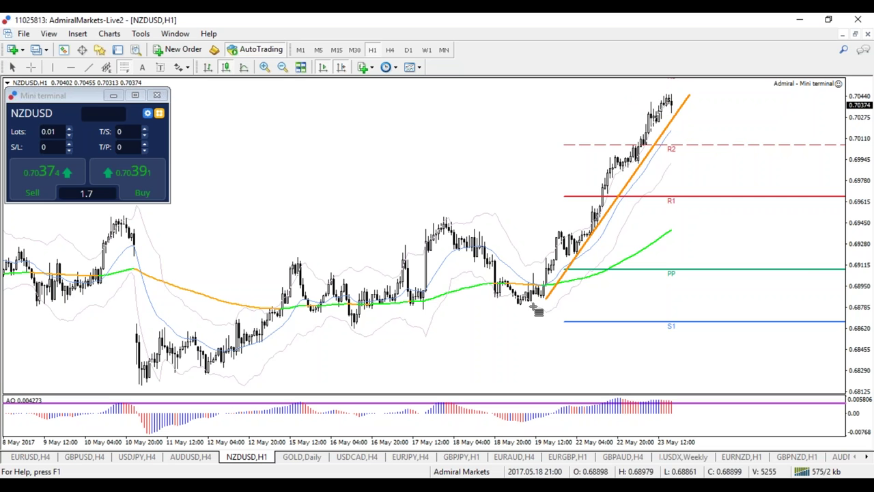
# Draw a Fibonacci retracement over NZDUSD's rise from about 0.6880 to about 0.7046 and show the chart on M15
pyautogui.moveTo(538, 305); pyautogui.dragTo(581, 94)
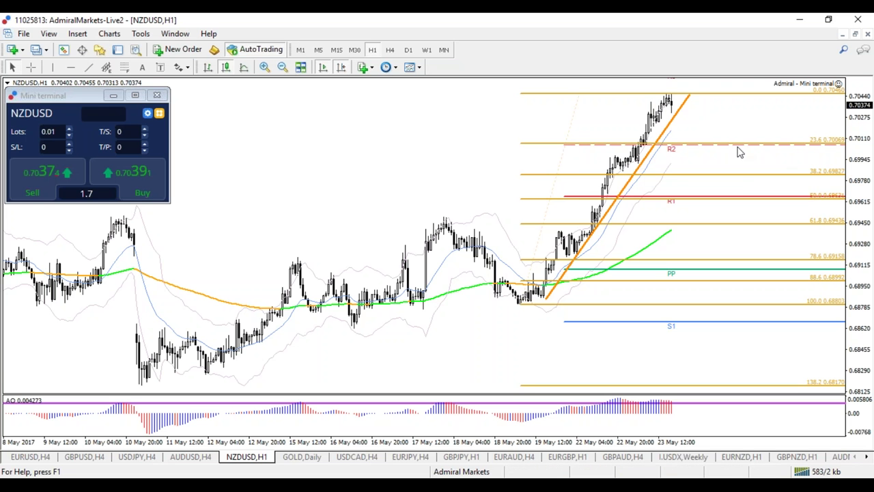
pyautogui.click(354, 49)
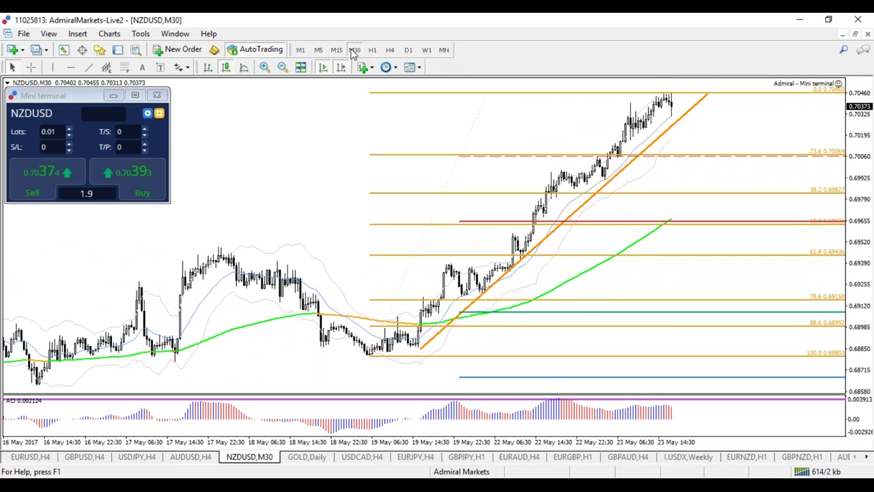
pyautogui.click(336, 49)
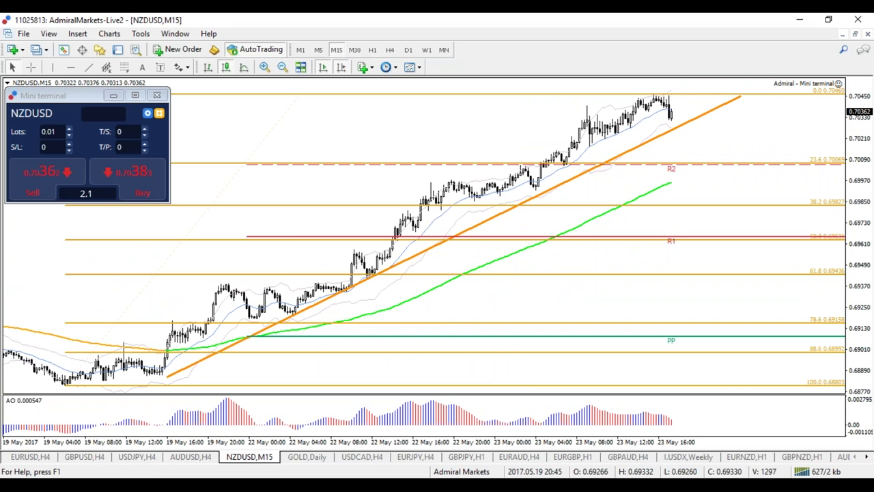
# On NZDUSD M15, mark the latest high in blue, sketch a red drop through the trendline to R2, and clear the markings
pyautogui.middleClick(297, 393)
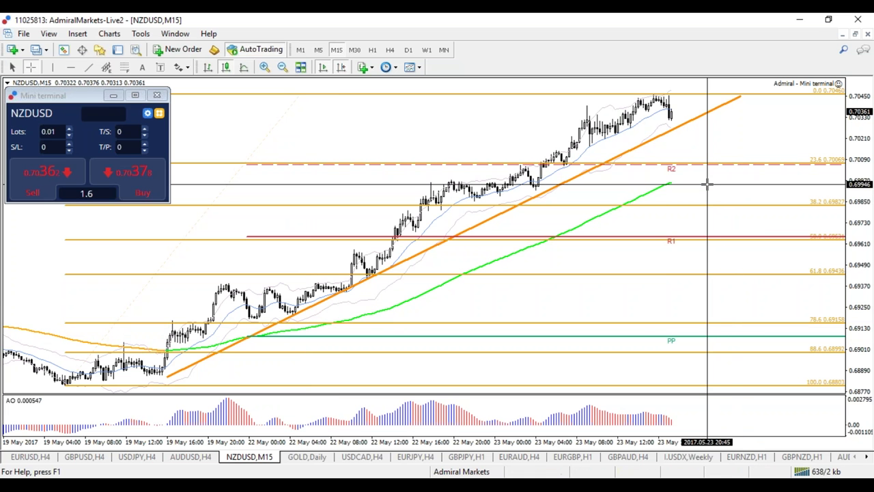
pyautogui.moveTo(674, 94)
pyautogui.mouseDown()
pyautogui.moveTo(716, 162)
pyautogui.moveTo(704, 165)
pyautogui.mouseUp()
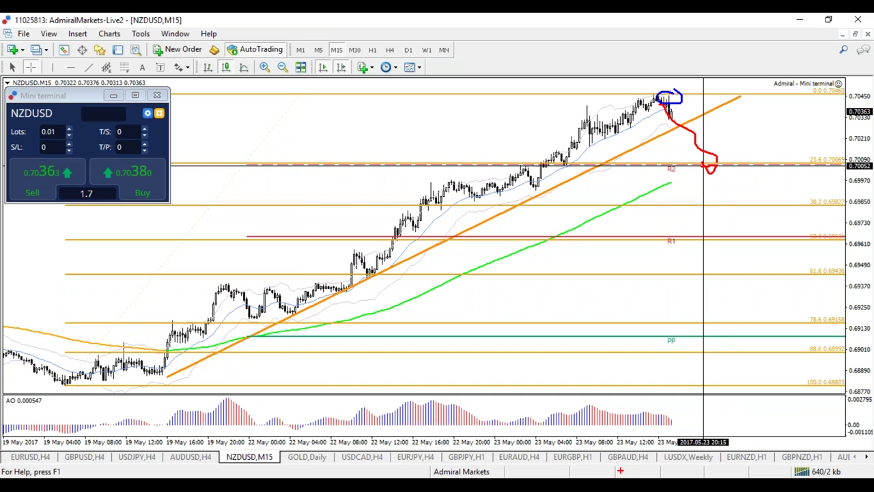
pyautogui.press('Escape')
# Sketch a blue upward break, circle the 23.6 and 38.2 Fibonacci levels, add a blue rebound arrow from R2, and clear the markings
pyautogui.moveTo(672, 107); pyautogui.dragTo(679, 50)
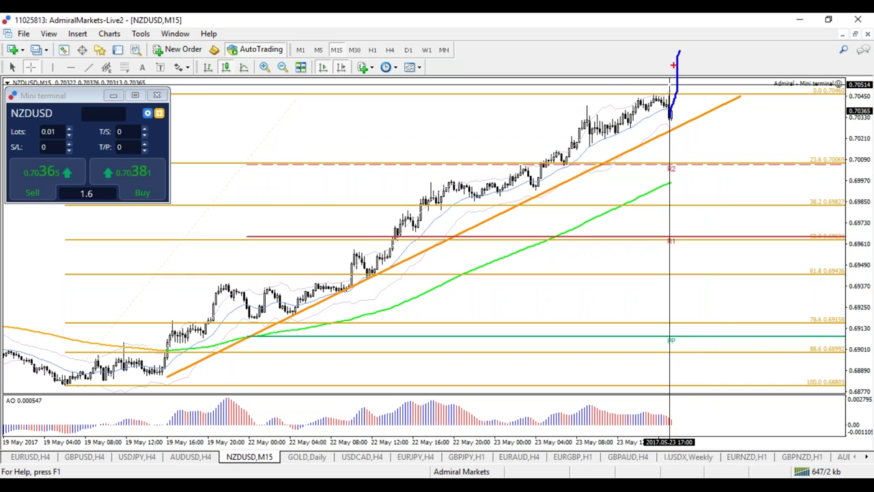
pyautogui.moveTo(837, 148); pyautogui.dragTo(833, 146)
pyautogui.moveTo(830, 191)
pyautogui.mouseDown()
pyautogui.moveTo(846, 206)
pyautogui.moveTo(798, 204)
pyautogui.mouseUp()
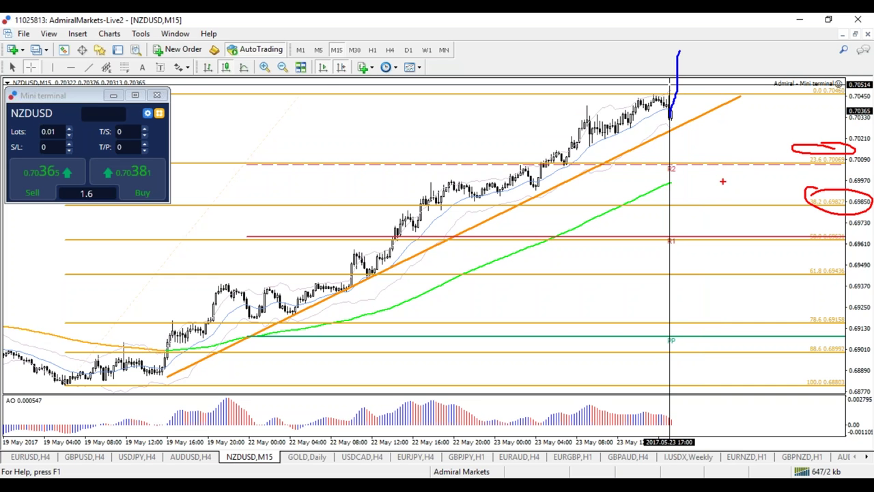
pyautogui.moveTo(743, 158); pyautogui.dragTo(779, 68)
pyautogui.moveTo(750, 99); pyautogui.dragTo(792, 87)
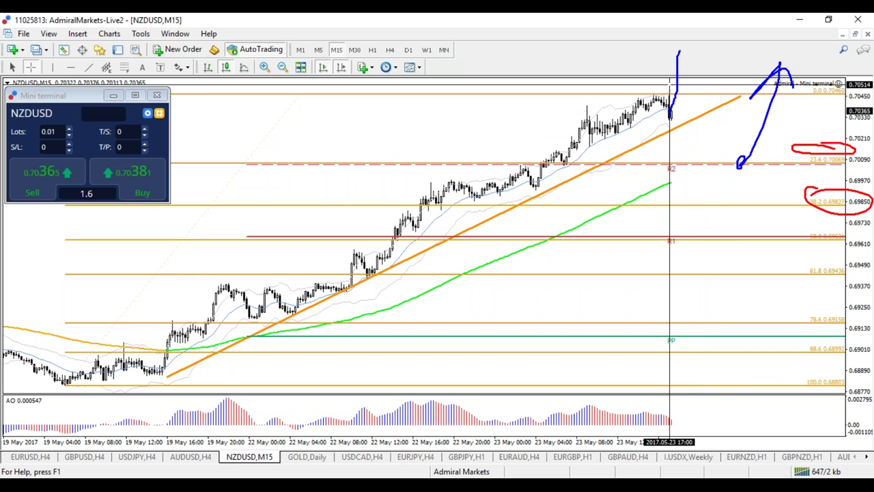
pyautogui.press('Escape')
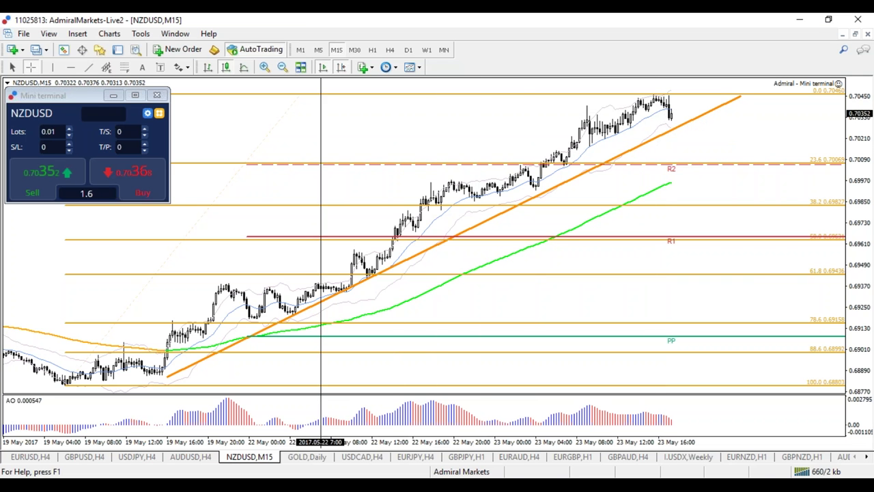
# Open the GOLD Daily chart and adjust the descending orange trendline along the highs
pyautogui.click(308, 456)
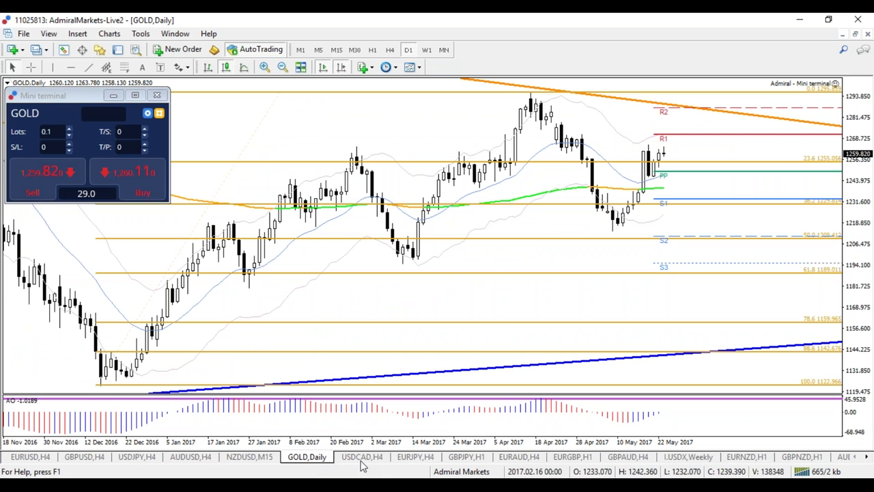
pyautogui.press('-')
pyautogui.press('-')
pyautogui.press('-')
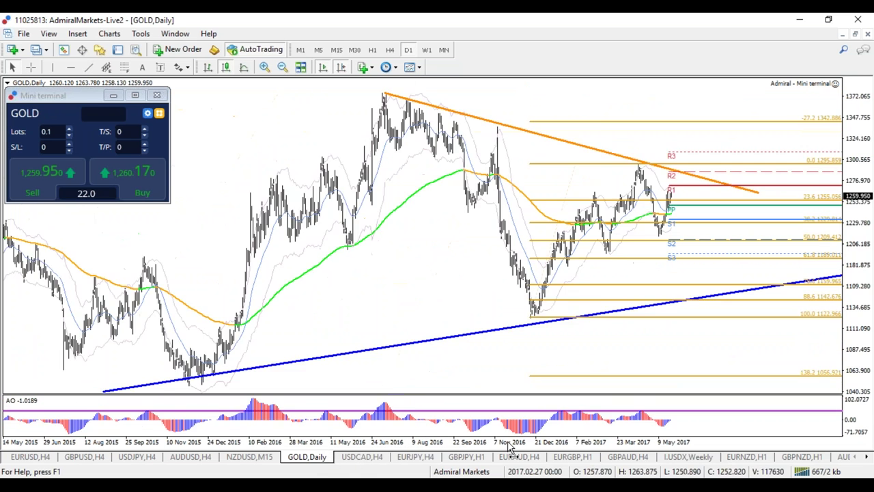
pyautogui.press('+')
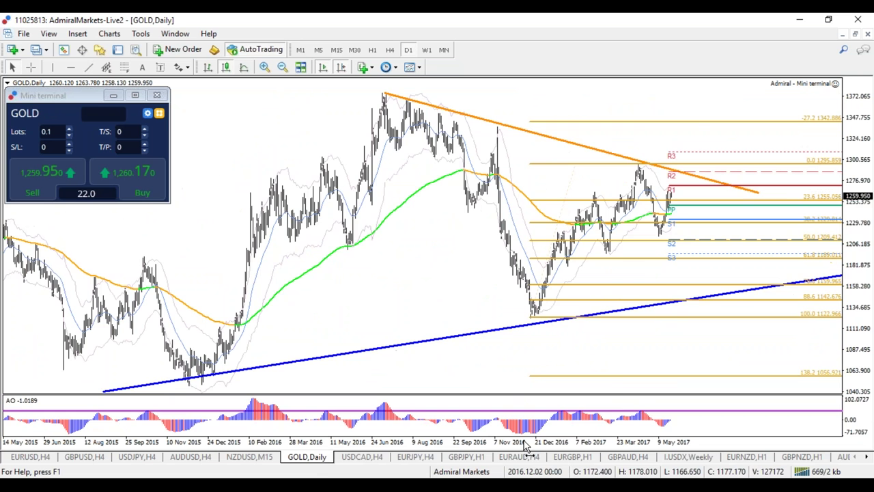
pyautogui.press('+')
pyautogui.press('-')
pyautogui.press('-')
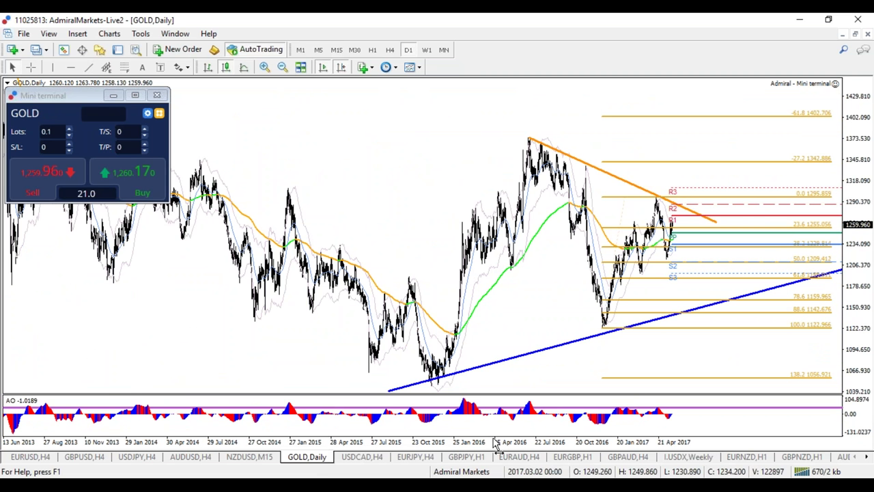
pyautogui.press('+')
pyautogui.press('+')
pyautogui.press('+')
pyautogui.moveTo(708, 117); pyautogui.dragTo(777, 136)
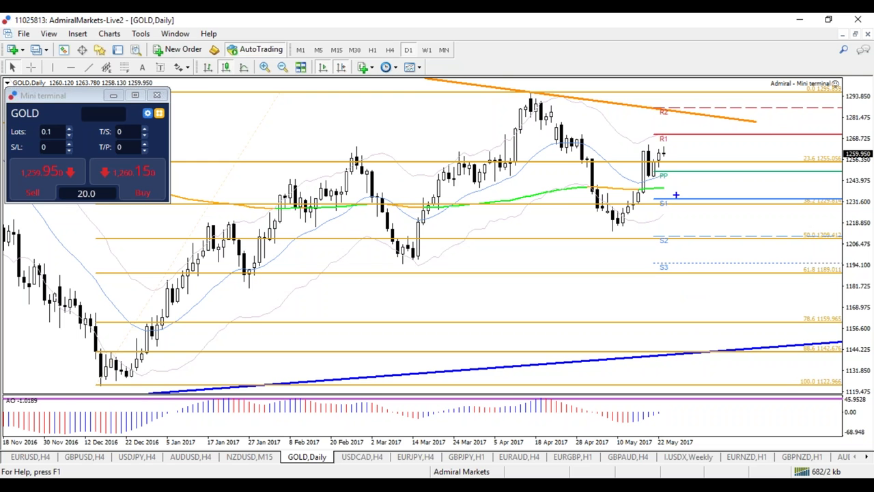
# View GOLD on the Weekly and Monthly timeframes, sketch beside the latest Monthly candles, and clear the sketch
pyautogui.click(426, 49)
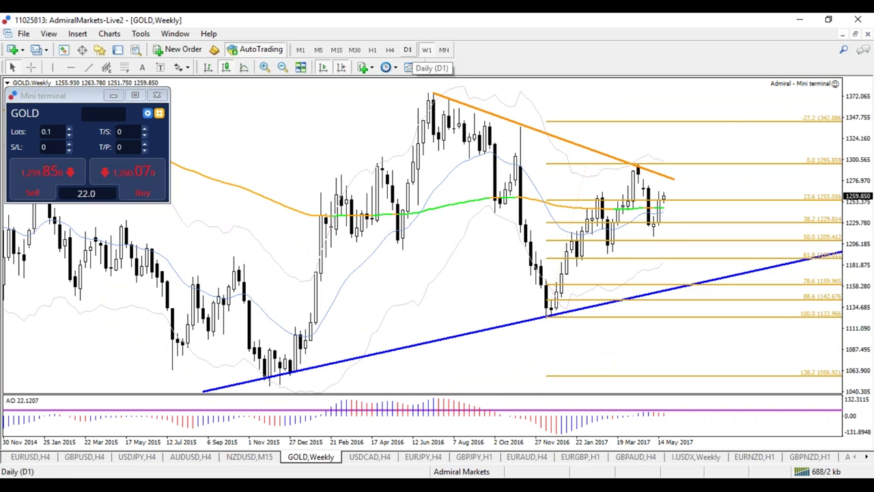
pyautogui.click(444, 49)
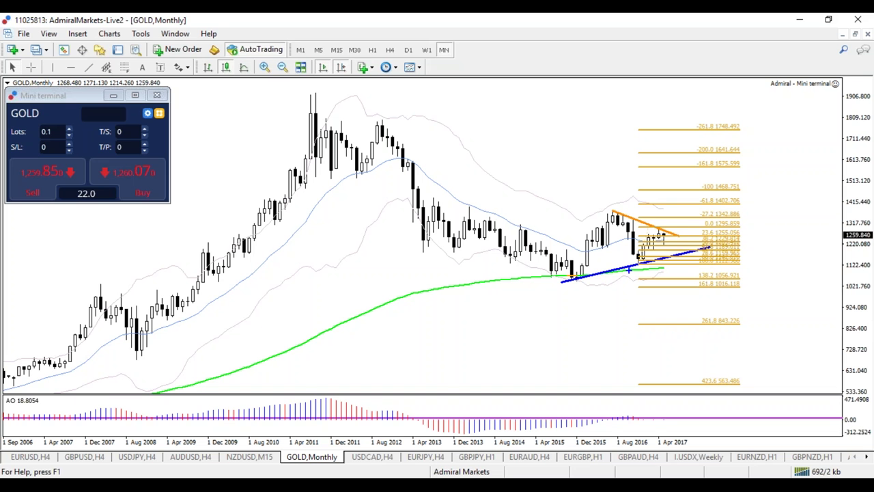
pyautogui.moveTo(670, 229)
pyautogui.mouseDown()
pyautogui.moveTo(694, 190)
pyautogui.moveTo(702, 196)
pyautogui.mouseUp()
pyautogui.press('Escape')
# On GOLD Weekly, sketch a blue dip and rebound followed by a red drop to the blue trendline, and clear the sketch
pyautogui.click(426, 49)
pyautogui.click(407, 49)
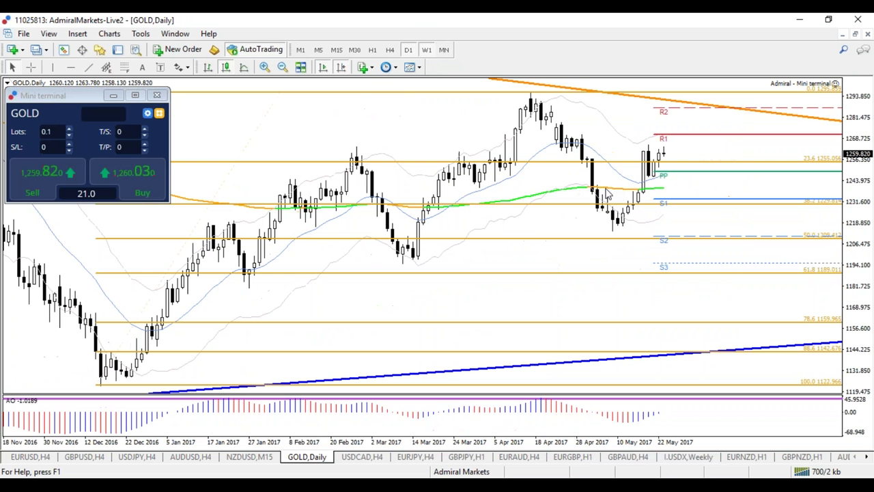
pyautogui.click(426, 49)
pyautogui.moveTo(641, 179)
pyautogui.mouseDown()
pyautogui.moveTo(673, 189)
pyautogui.moveTo(710, 269)
pyautogui.moveTo(722, 270)
pyautogui.moveTo(703, 269)
pyautogui.mouseUp()
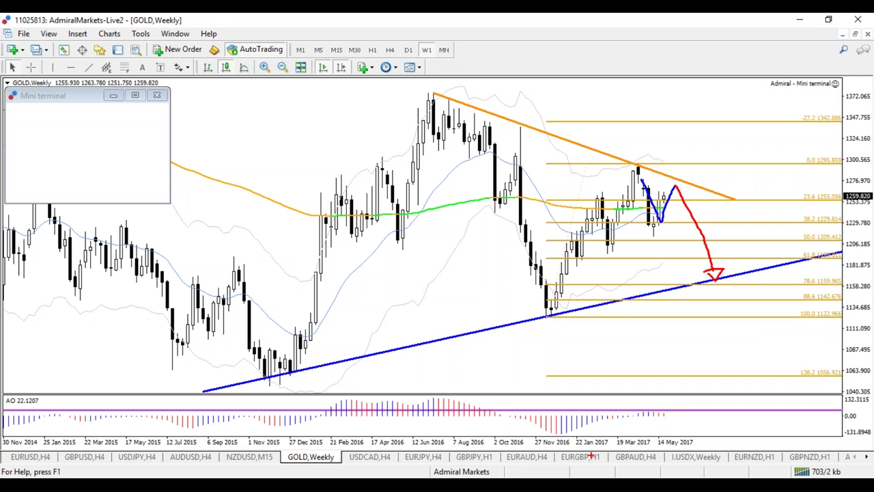
pyautogui.press('Escape')
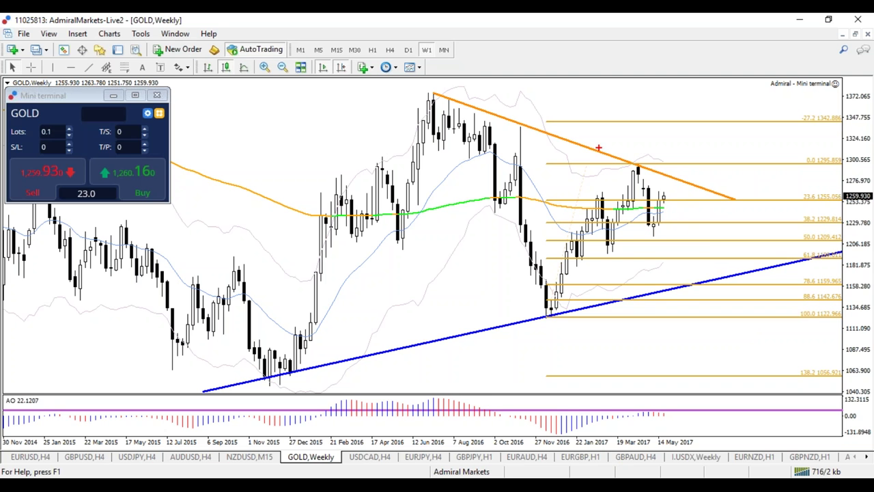
# Circle GOLD's latest Weekly swing high, sketch a blue upward arrow breaking above the orange trendline, and clear the markings
pyautogui.moveTo(648, 156); pyautogui.dragTo(646, 166)
pyautogui.moveTo(694, 182)
pyautogui.mouseDown()
pyautogui.moveTo(707, 138)
pyautogui.moveTo(722, 143)
pyautogui.mouseUp()
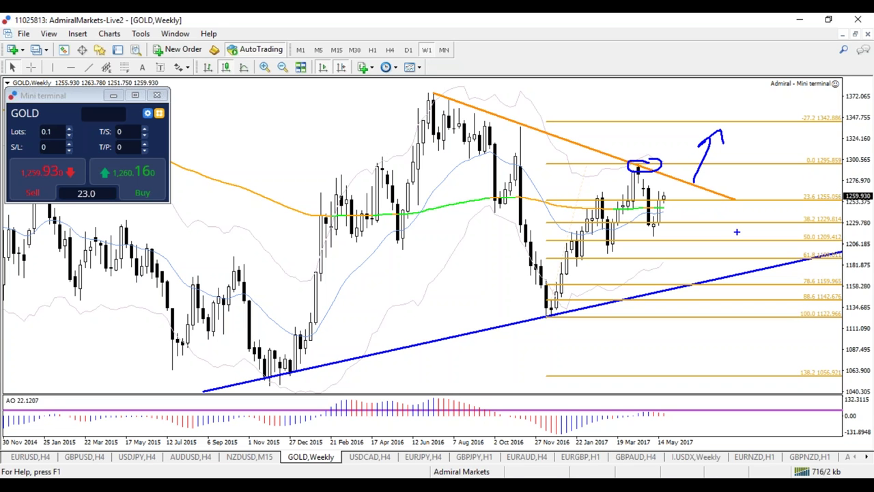
pyautogui.press('e')
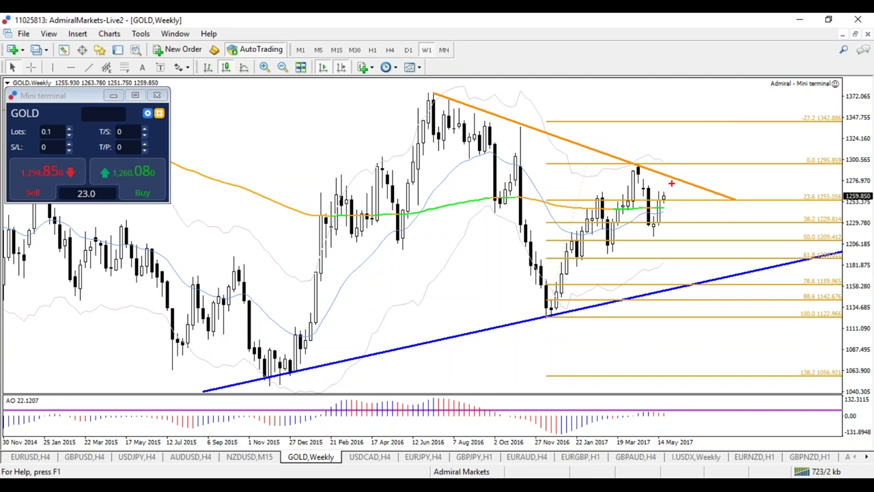
# Mark GOLD's Weekly swing high in red and sketch a drop to a circled area on the blue trendline with a blue rebound arrow
pyautogui.moveTo(647, 169)
pyautogui.mouseDown()
pyautogui.moveTo(636, 160)
pyautogui.moveTo(654, 161)
pyautogui.mouseUp()
pyautogui.moveTo(666, 200)
pyautogui.mouseDown()
pyautogui.moveTo(677, 186)
pyautogui.moveTo(714, 270)
pyautogui.moveTo(736, 262)
pyautogui.moveTo(712, 280)
pyautogui.moveTo(770, 203)
pyautogui.moveTo(776, 215)
pyautogui.mouseUp()
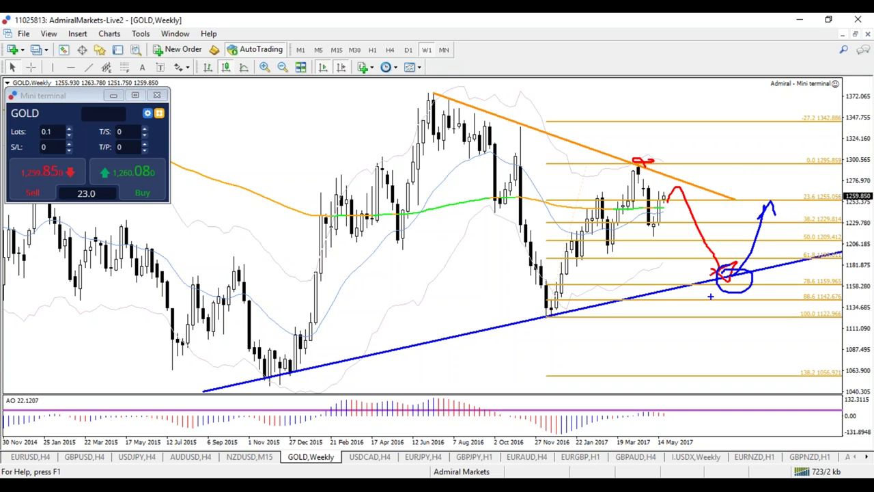
# Clear the Weekly GOLD sketch, sketch blue arrows for a trendline breakout and a drop and rebound off the blue trendline, and clear them
pyautogui.press('Escape')
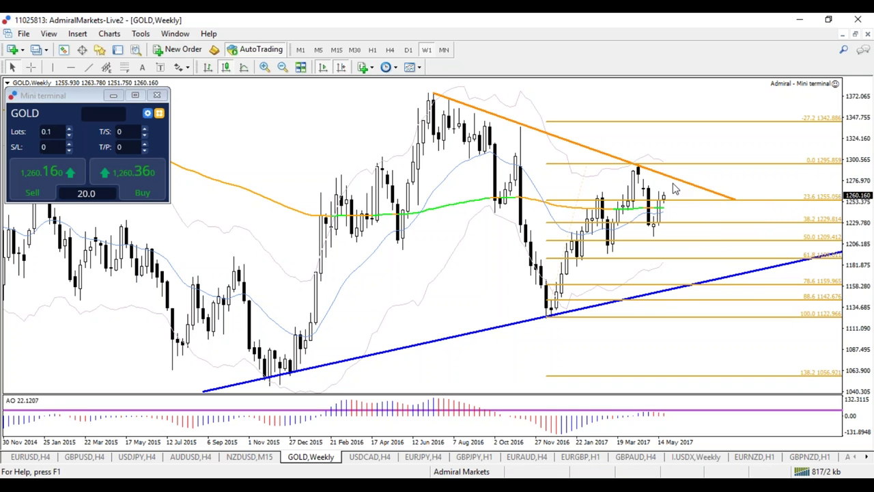
pyautogui.moveTo(674, 186)
pyautogui.mouseDown()
pyautogui.moveTo(707, 276)
pyautogui.moveTo(682, 174)
pyautogui.moveTo(696, 147)
pyautogui.moveTo(707, 163)
pyautogui.mouseUp()
pyautogui.moveTo(715, 271)
pyautogui.mouseDown()
pyautogui.moveTo(715, 281)
pyautogui.moveTo(735, 282)
pyautogui.moveTo(754, 187)
pyautogui.moveTo(764, 188)
pyautogui.mouseUp()
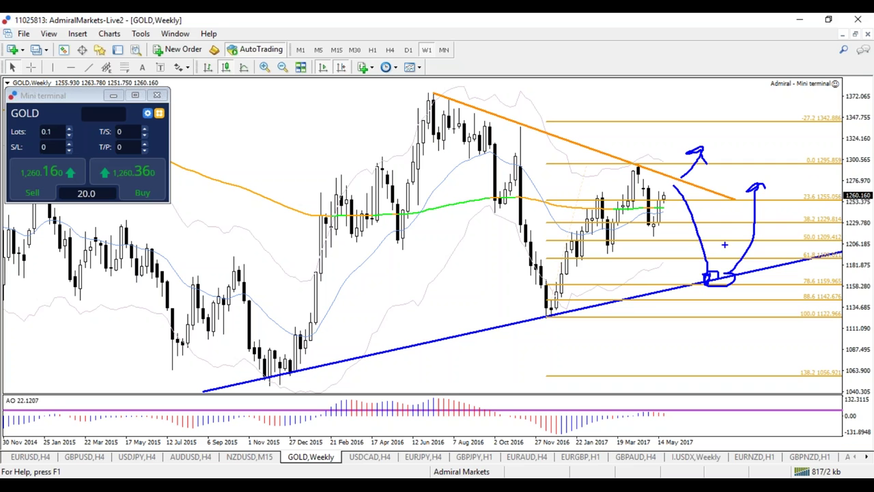
pyautogui.press('Escape')
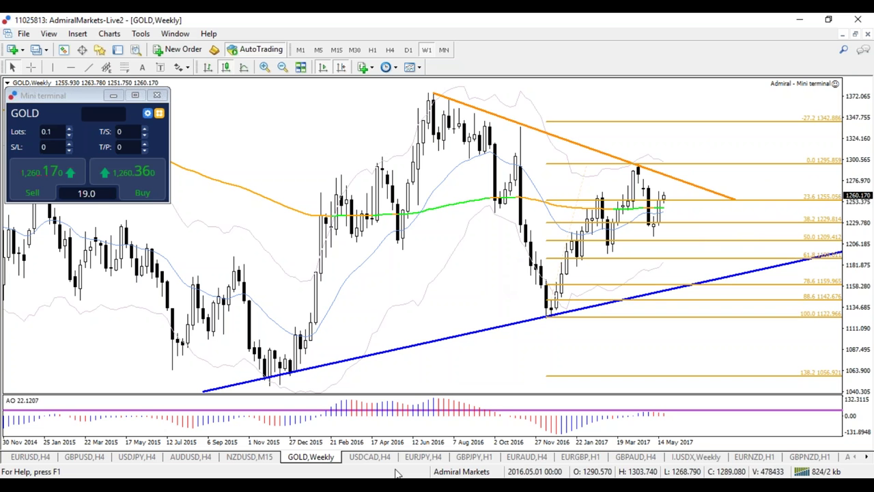
# Open the EURJPY H4 chart and apply the 1AM2 template to it
pyautogui.click(425, 456)
pyautogui.press('-')
pyautogui.press('+')
pyautogui.press('+')
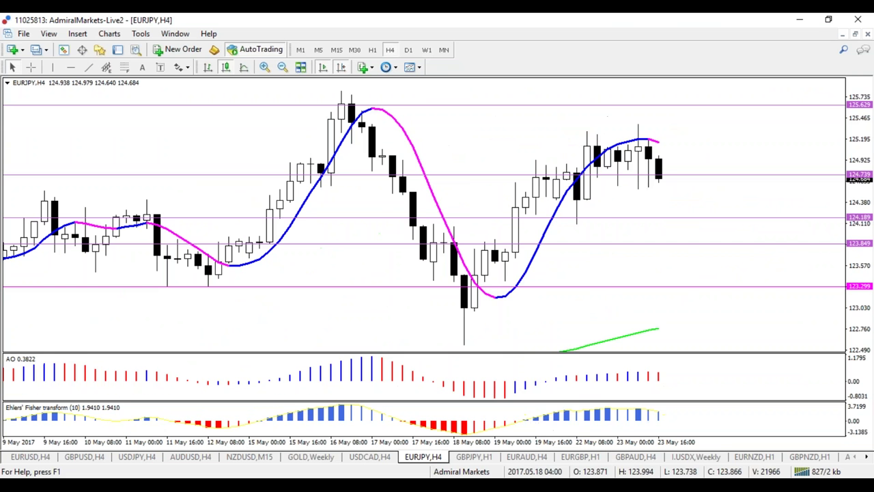
pyautogui.rightClick(449, 126)
pyautogui.moveTo(556, 248)
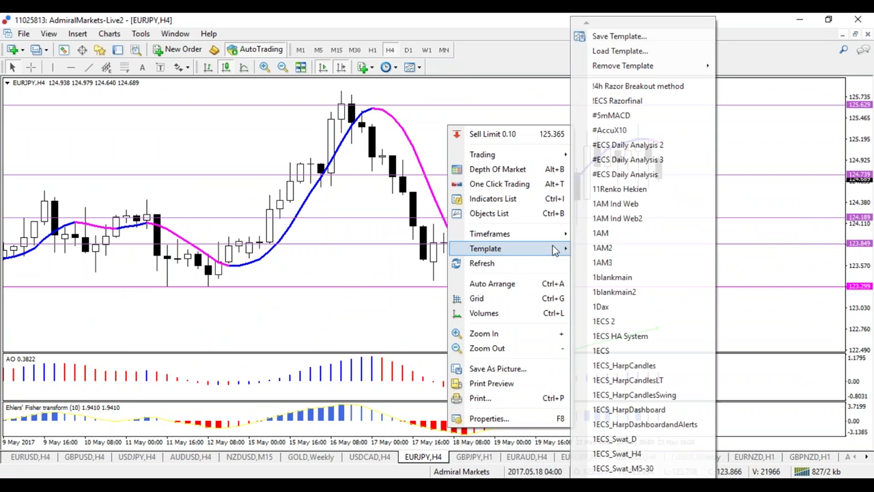
pyautogui.click(605, 247)
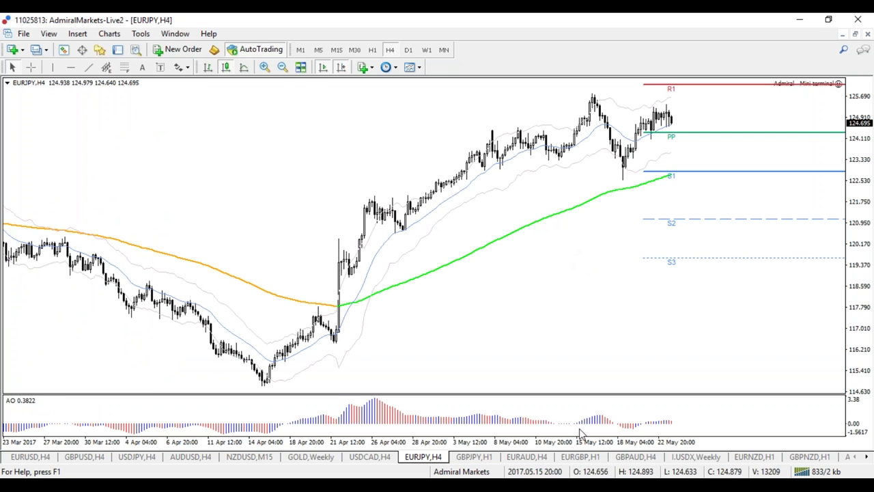
pyautogui.press('+')
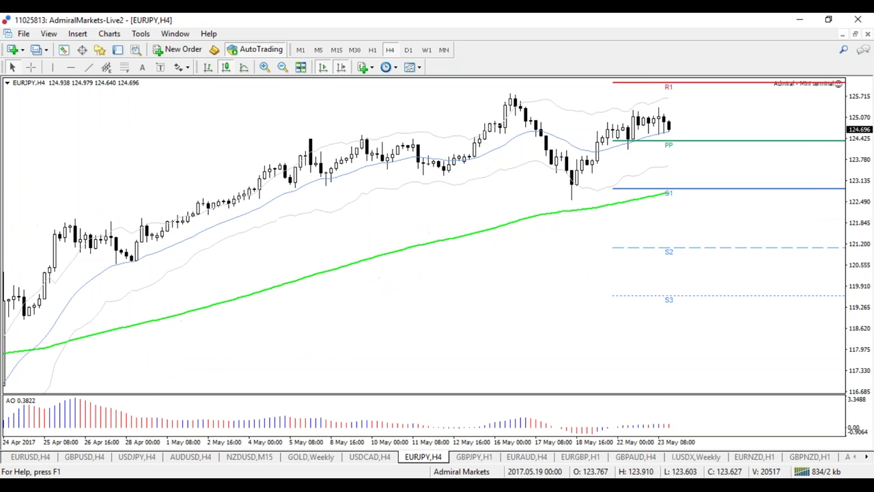
# Compare EURJPY price action on the Daily, Weekly, H4 and H1 timeframes
pyautogui.click(408, 50)
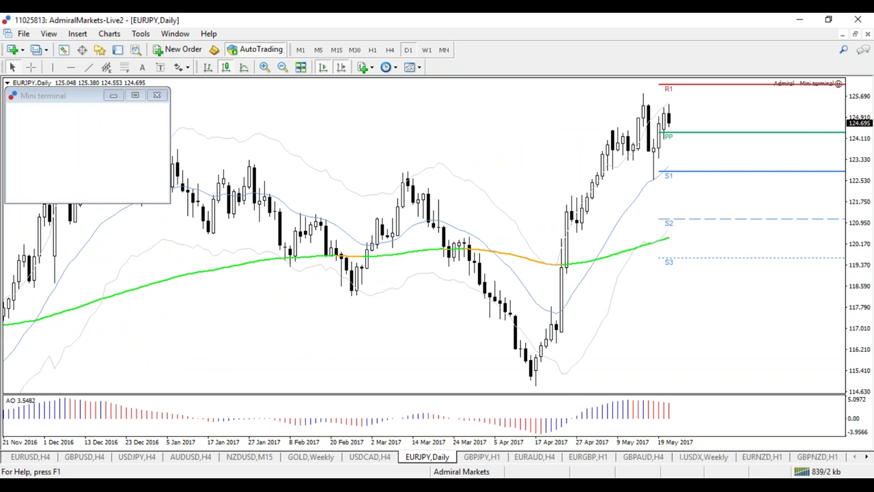
pyautogui.click(425, 50)
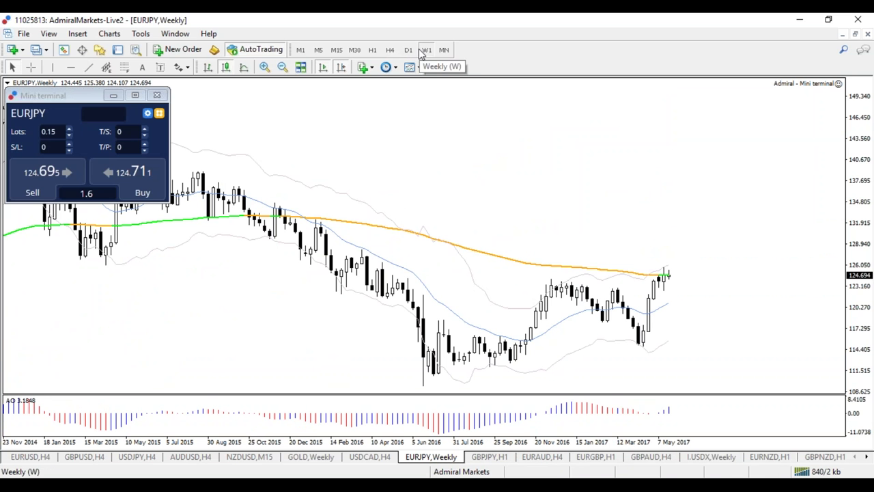
pyautogui.moveTo(560, 448)
pyautogui.mouseDown()
pyautogui.moveTo(550, 448)
pyautogui.moveTo(570, 447)
pyautogui.mouseUp()
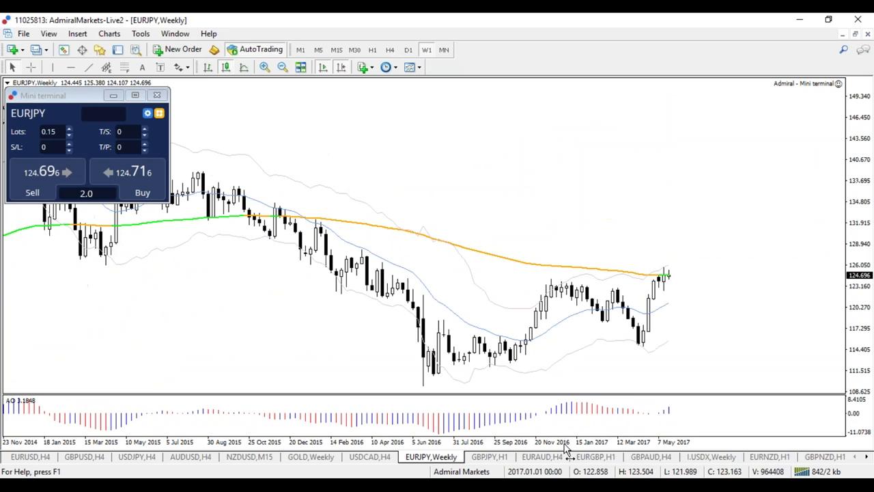
pyautogui.click(407, 50)
pyautogui.click(390, 49)
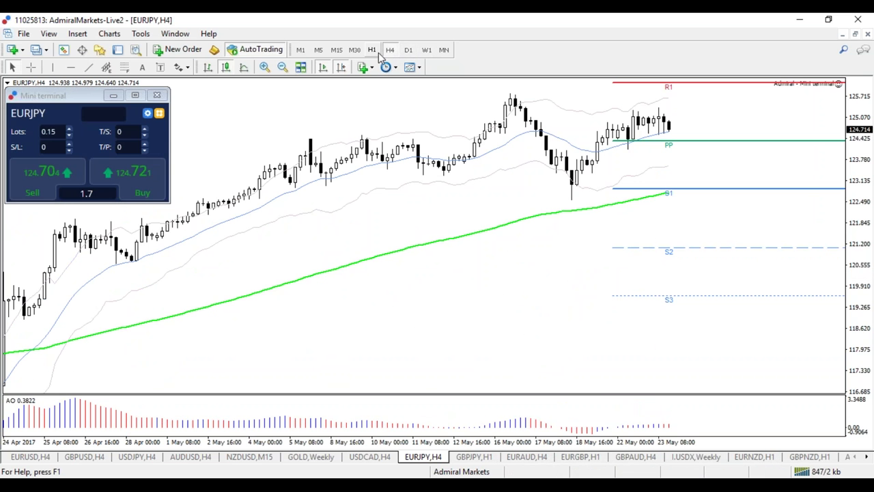
pyautogui.click(372, 50)
pyautogui.press('-')
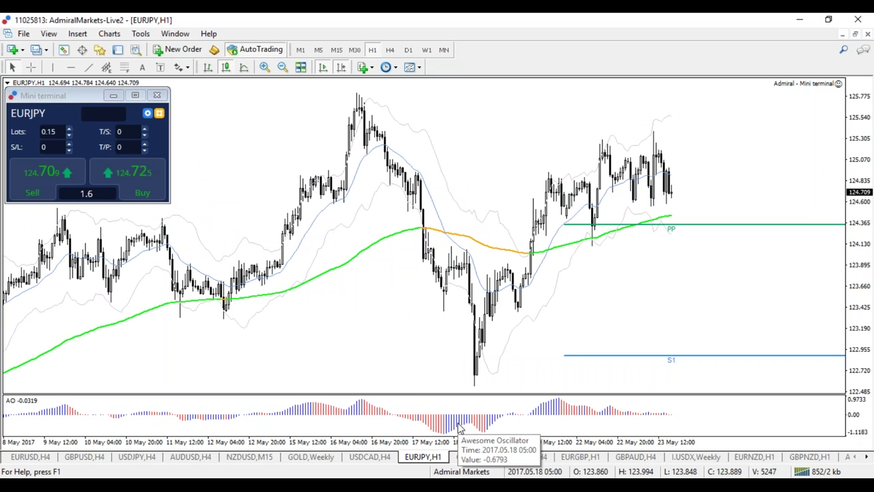
# On EURJPY H1, draw an orange rising trendline under the recent lows and two green falling channel lines around the latest candles
pyautogui.click(31, 66)
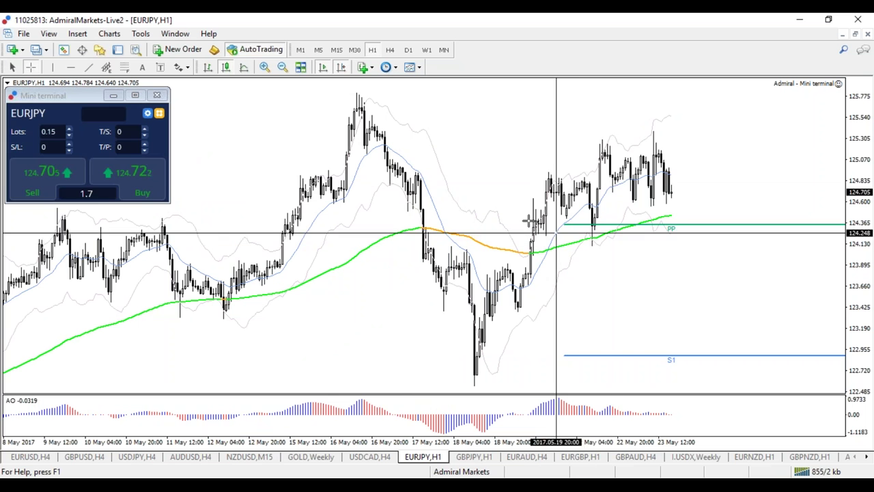
pyautogui.click(88, 66)
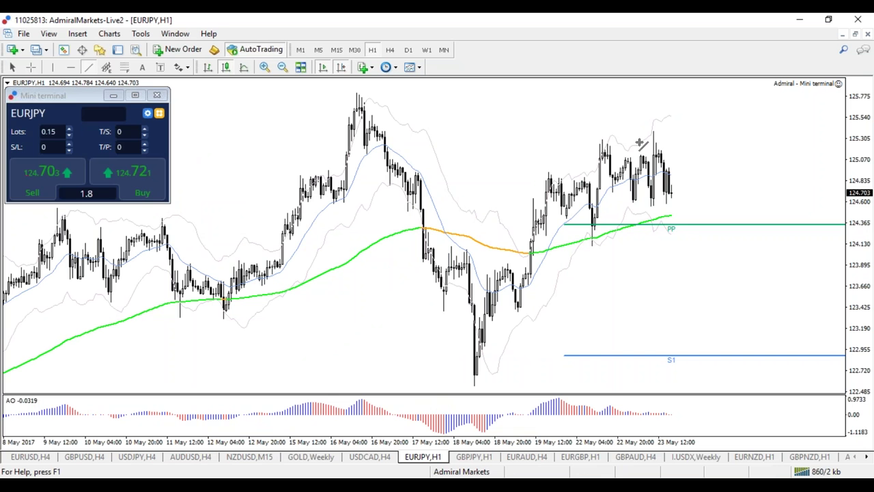
pyautogui.moveTo(516, 310); pyautogui.dragTo(695, 163)
pyautogui.moveTo(613, 193); pyautogui.dragTo(700, 210)
pyautogui.moveTo(618, 131); pyautogui.dragTo(615, 145)
pyautogui.moveTo(699, 211); pyautogui.dragTo(721, 214)
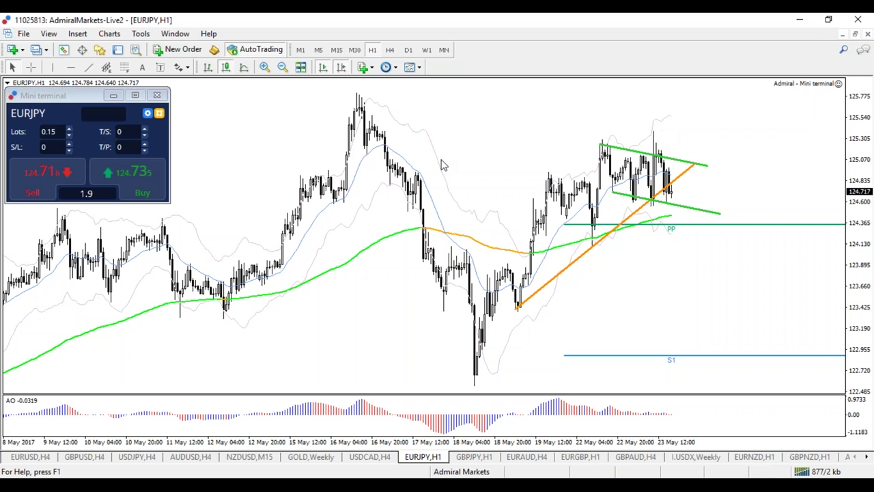
# Circle EURJPY's latest H1 price in red, sketch a drop through the PP level to S1, and clear the markings
pyautogui.moveTo(414, 232)
pyautogui.mouseDown()
pyautogui.moveTo(354, 120)
pyautogui.moveTo(452, 355)
pyautogui.moveTo(649, 145)
pyautogui.moveTo(729, 429)
pyautogui.moveTo(685, 421)
pyautogui.mouseUp()
pyautogui.press('e')
pyautogui.moveTo(672, 198)
pyautogui.mouseDown()
pyautogui.moveTo(663, 200)
pyautogui.moveTo(714, 295)
pyautogui.moveTo(728, 351)
pyautogui.moveTo(718, 360)
pyautogui.mouseUp()
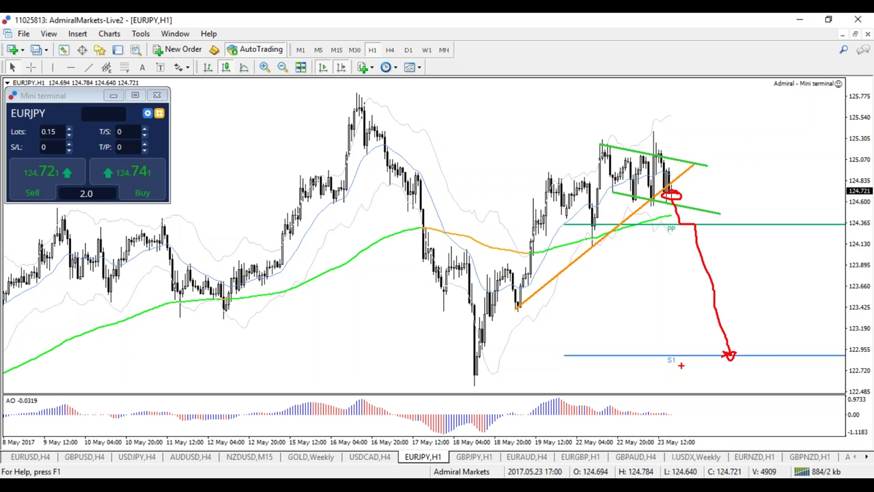
pyautogui.press('e')
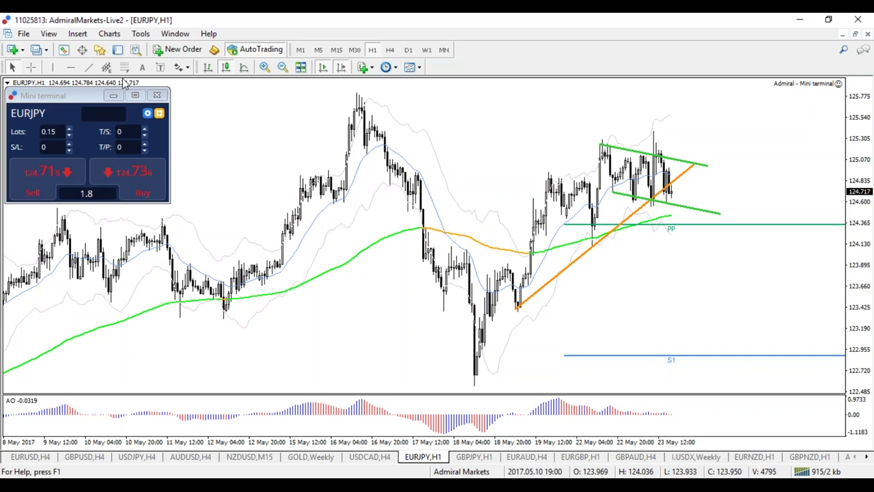
# Draw a Fibonacci retracement on EURJPY H1 from the 16 May swing high to the 18 May swing low and delete it
pyautogui.moveTo(358, 93); pyautogui.dragTo(476, 384)
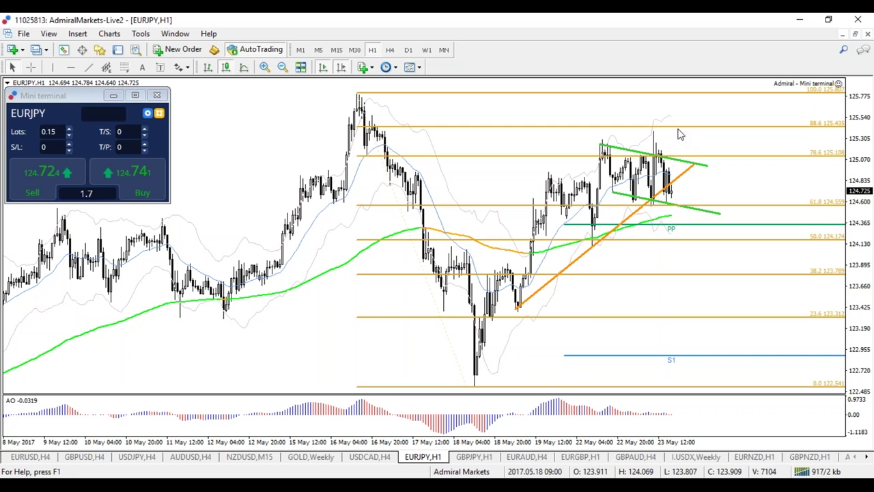
pyautogui.rightClick(468, 388)
pyautogui.click(508, 299)
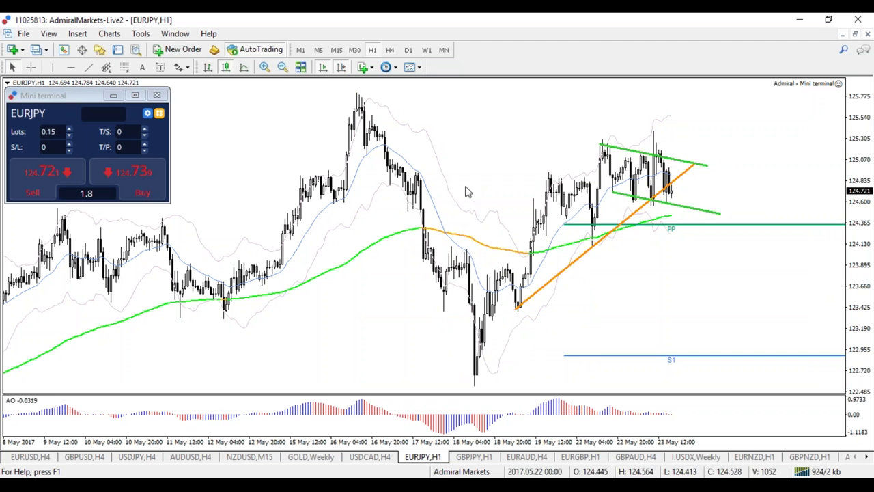
# Review the EURJPY trendlines on the H4 and Daily timeframes and return to H1
pyautogui.click(390, 51)
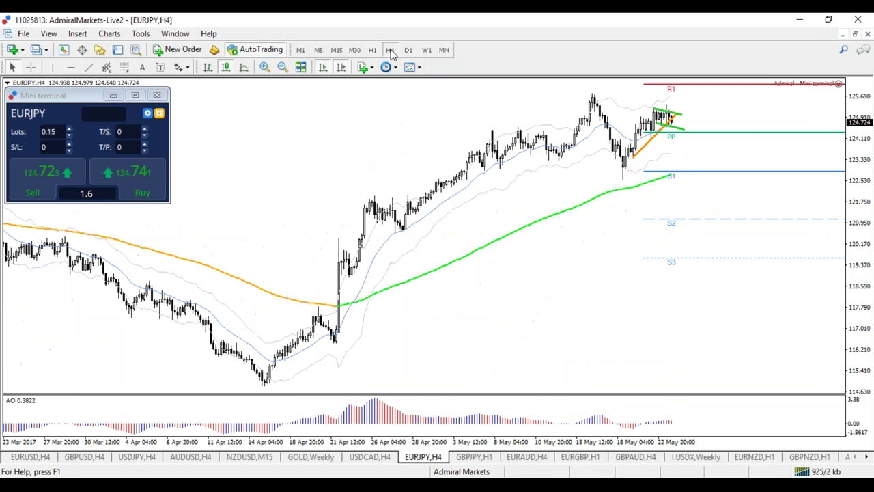
pyautogui.click(407, 51)
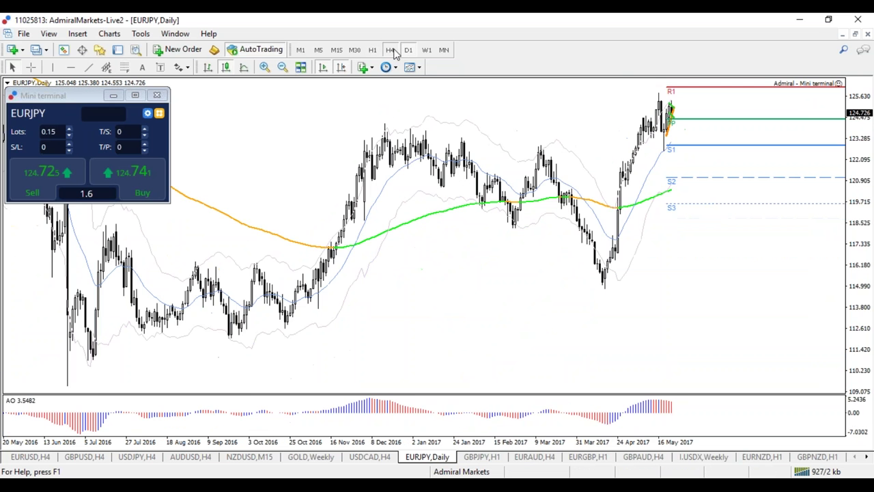
pyautogui.click(391, 50)
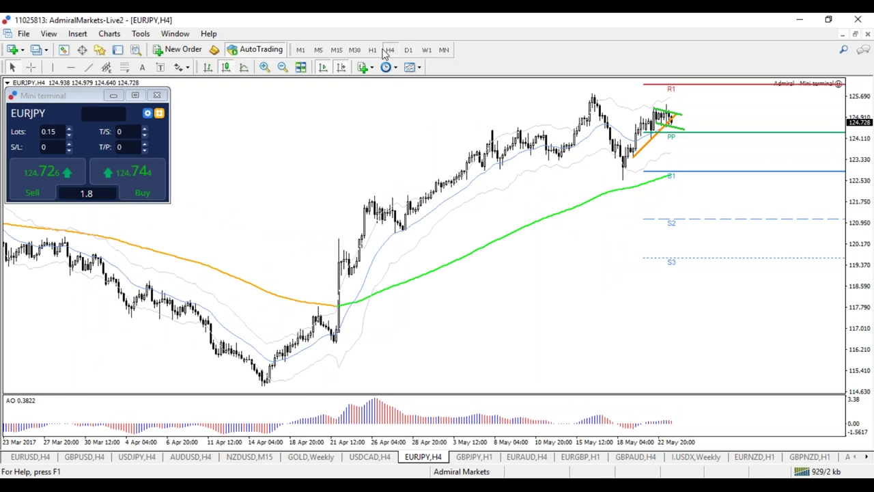
pyautogui.click(372, 50)
# Open the GBPJPY chart on H4 and extend the orange falling trendline past the latest candles
pyautogui.click(477, 458)
pyautogui.click(389, 50)
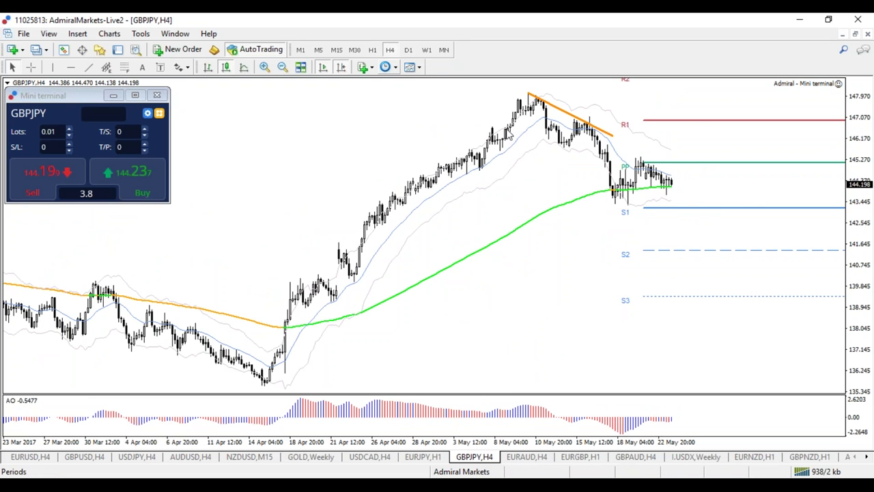
pyautogui.moveTo(612, 135); pyautogui.dragTo(722, 203)
# View GBPJPY on the Daily timeframe and examine its latest candles on Weekly
pyautogui.click(407, 50)
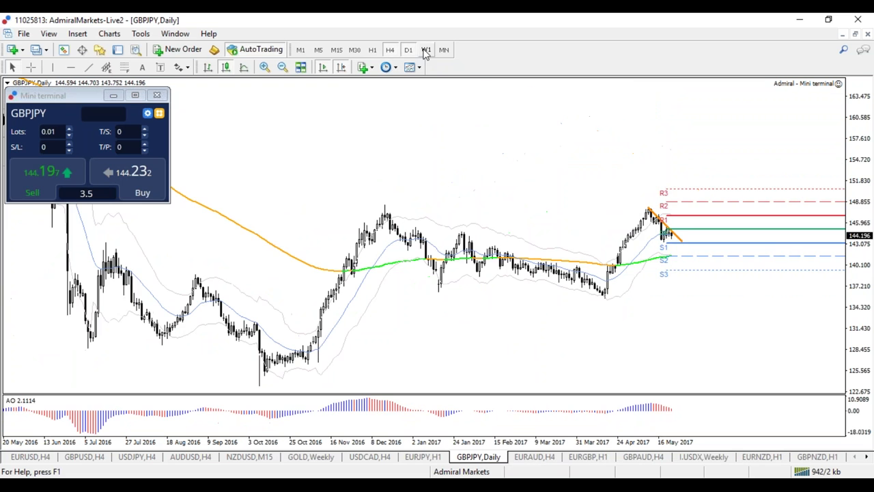
pyautogui.click(426, 50)
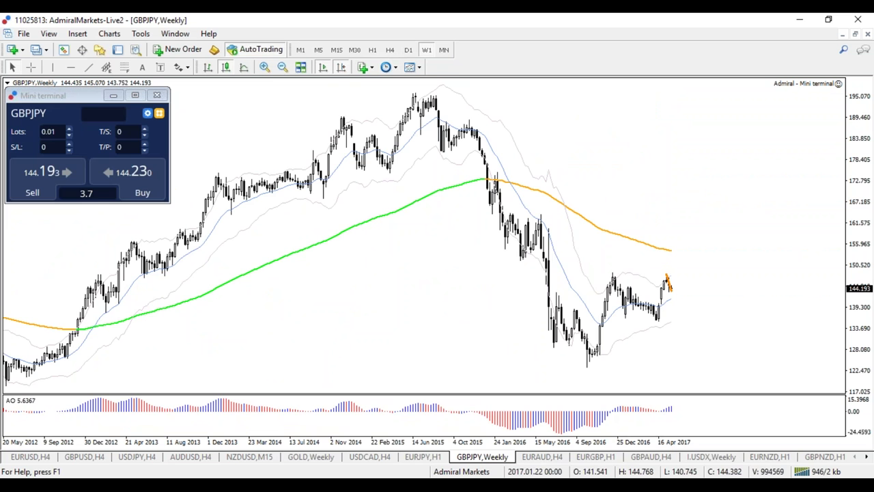
pyautogui.press('+')
pyautogui.press('+')
pyautogui.press('+')
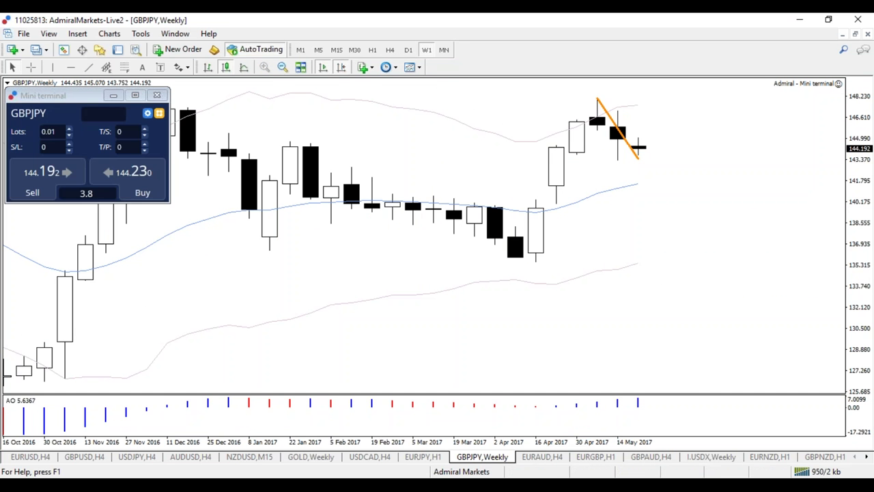
# Add the Candles-Star_C indicator to the GBPJPY Weekly chart and inspect the marked candlestick patterns
pyautogui.hotkey('ctrl', 'n')
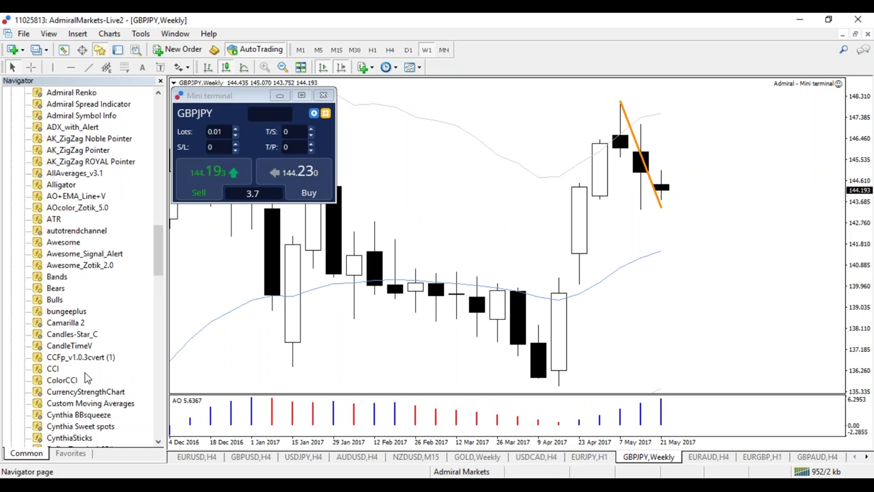
pyautogui.moveTo(95, 334); pyautogui.dragTo(599, 318)
pyautogui.click(387, 314)
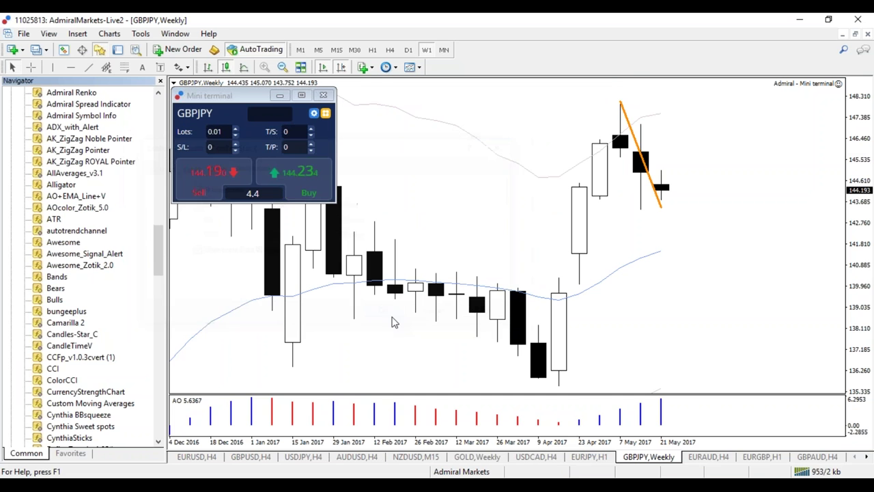
pyautogui.click(656, 430)
pyautogui.press('-')
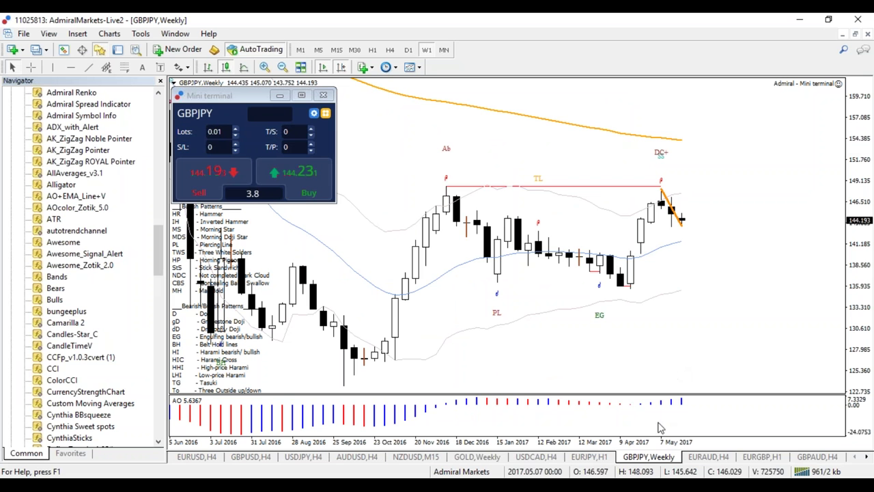
pyautogui.press('+')
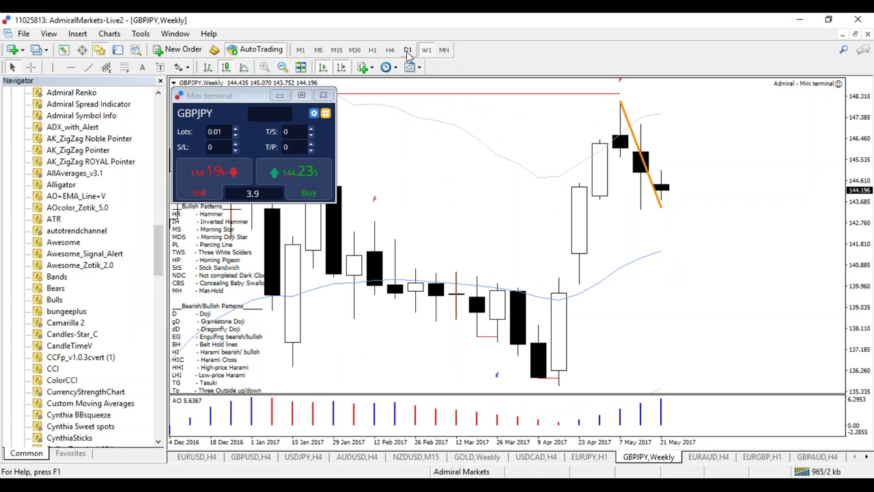
# Check the candlestick pattern labels on GBPJPY Daily and delete the Candles-Star_C indicator from the chart
pyautogui.hotkey('ctrl', 'F5')
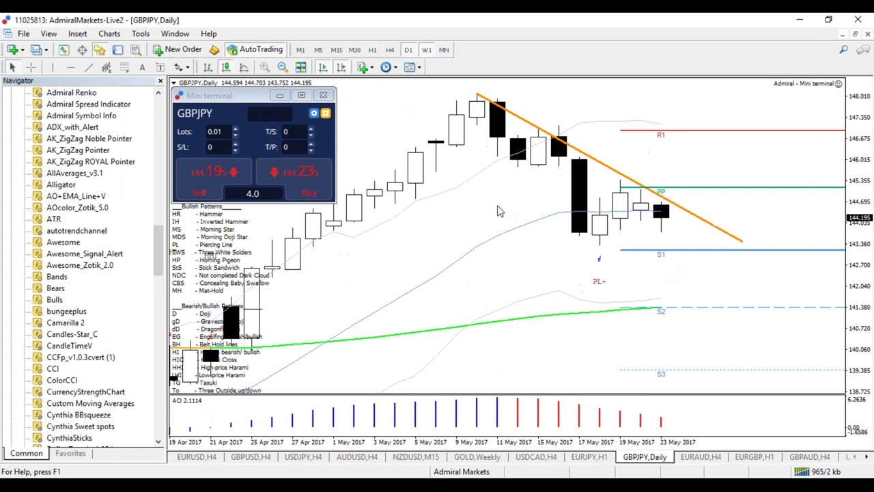
pyautogui.rightClick(598, 262)
pyautogui.click(618, 279)
pyautogui.press('-')
pyautogui.press('-')
pyautogui.press('-')
pyautogui.press('+')
pyautogui.press('+')
pyautogui.press('+')
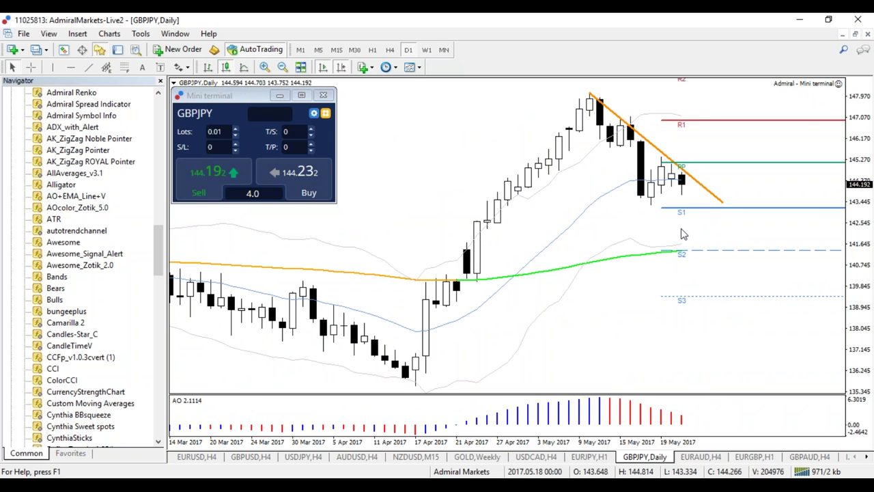
# Switch GBPJPY to H4 and sketch a red rising support line under the latest swing lows
pyautogui.write('h4')
pyautogui.press('Return')
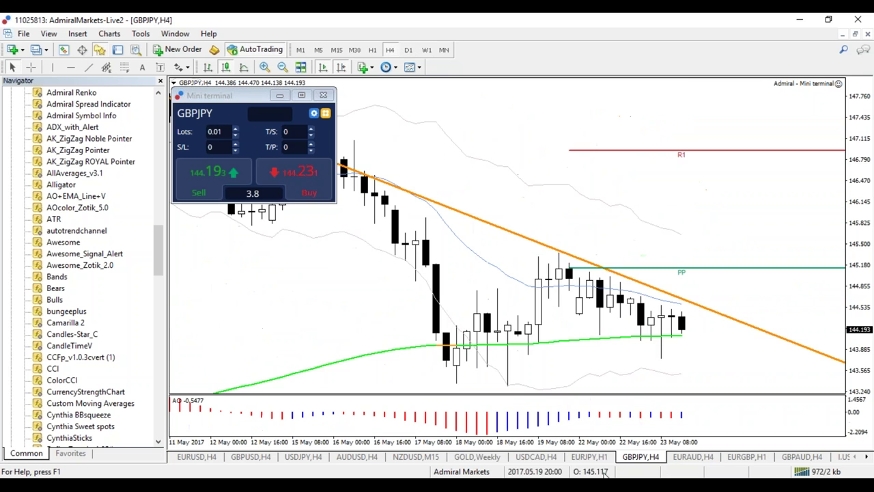
pyautogui.press('-')
pyautogui.press('-')
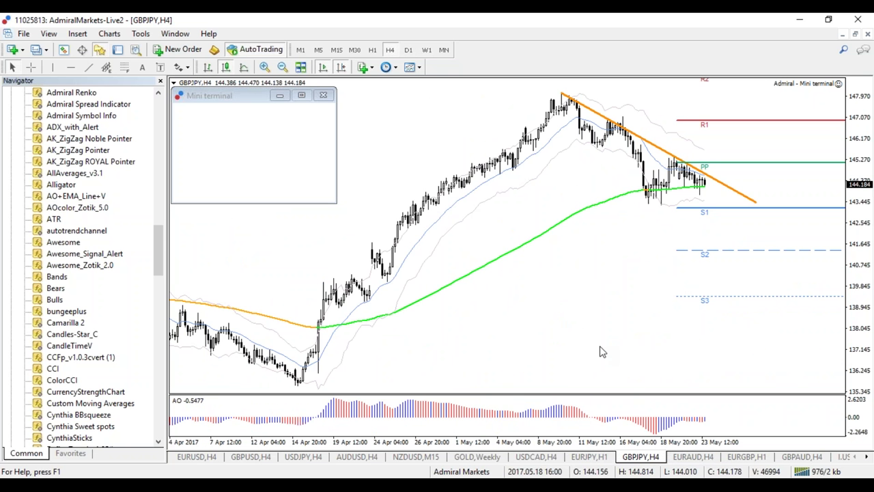
pyautogui.moveTo(648, 205); pyautogui.dragTo(635, 202)
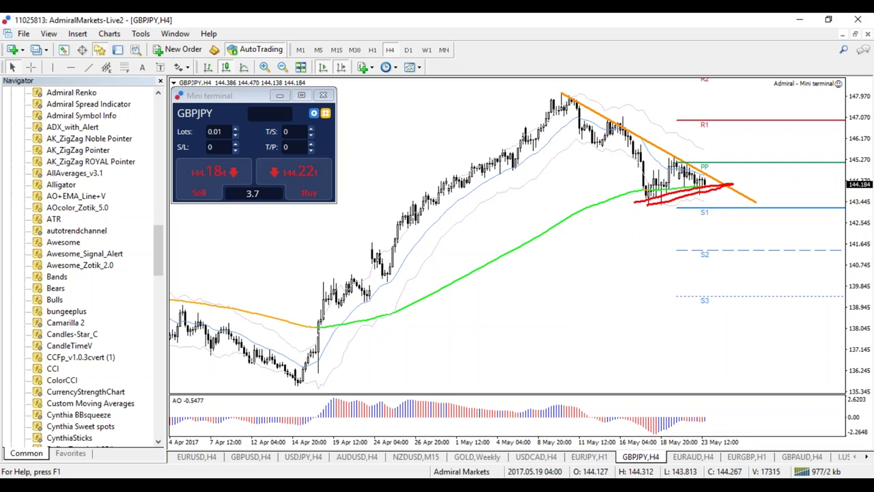
# Sketch a downward breakout path and a blue bullish path from the PP level toward R1 on GBPJPY H4, clearing each sketch
pyautogui.moveTo(710, 190)
pyautogui.mouseDown()
pyautogui.moveTo(718, 228)
pyautogui.moveTo(739, 250)
pyautogui.moveTo(726, 247)
pyautogui.mouseUp()
pyautogui.press('Escape')
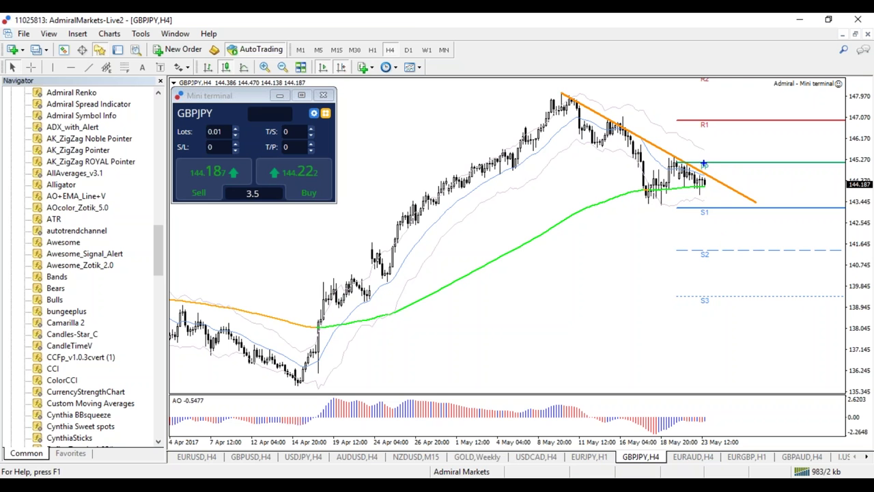
pyautogui.moveTo(707, 161)
pyautogui.mouseDown()
pyautogui.moveTo(695, 166)
pyautogui.moveTo(788, 110)
pyautogui.moveTo(710, 121)
pyautogui.mouseUp()
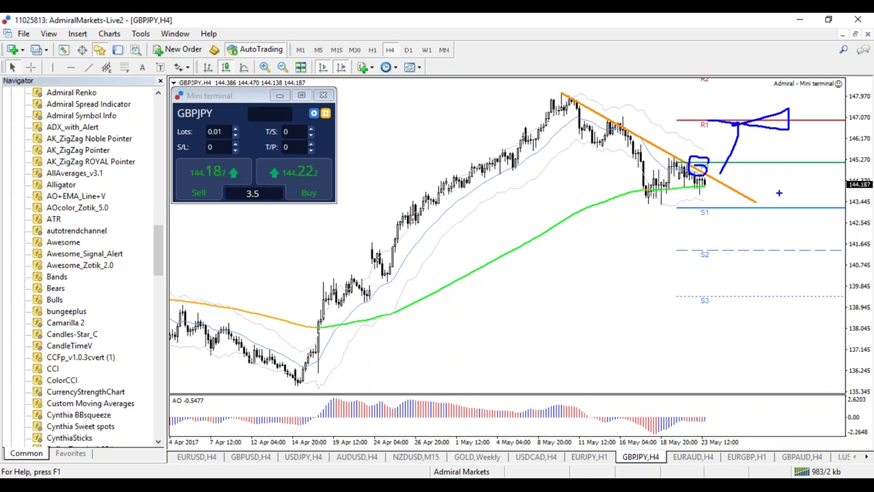
pyautogui.press('Escape')
# Draw a Fibonacci retracement from the April swing low to the May high on GBPJPY H4, sketch a blue path to R1 and clear it
pyautogui.moveTo(298, 384); pyautogui.dragTo(416, 97)
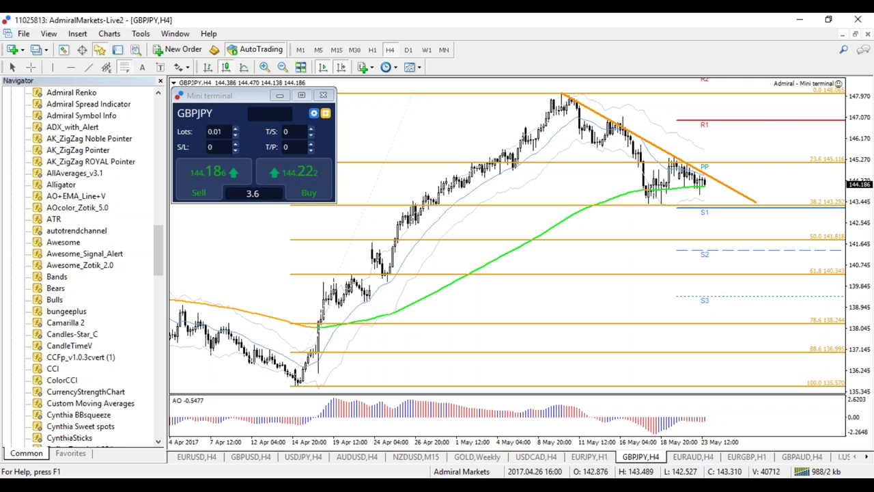
pyautogui.moveTo(710, 173)
pyautogui.mouseDown()
pyautogui.moveTo(730, 123)
pyautogui.moveTo(738, 135)
pyautogui.mouseUp()
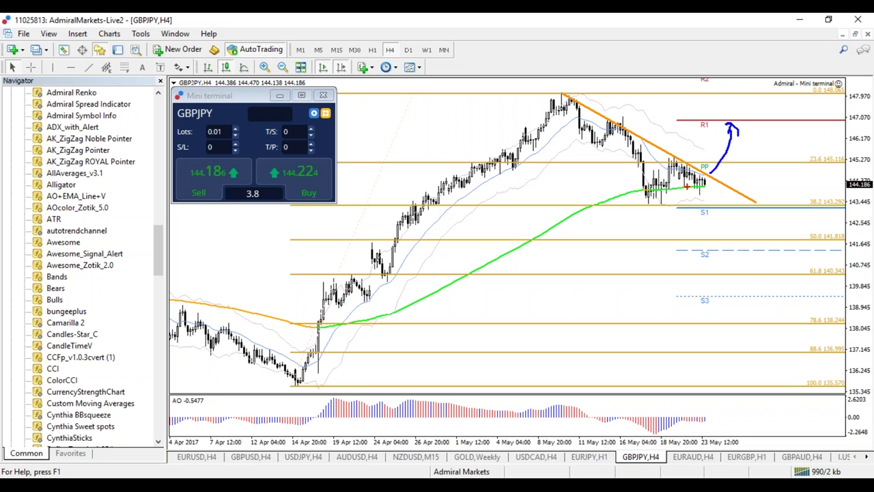
pyautogui.press('Escape')
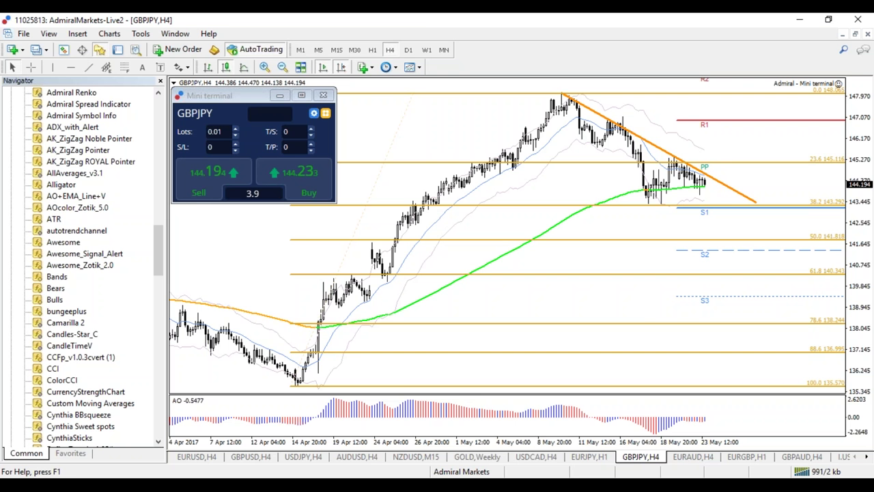
# Draw a rising trendline under GBPJPY's latest swing lows, sketch blue and red breakout arrows toward R1 and the 50.0 level, and clear the arrows
pyautogui.click(88, 68)
pyautogui.moveTo(648, 203)
pyautogui.mouseDown()
pyautogui.moveTo(739, 186)
pyautogui.moveTo(729, 242)
pyautogui.moveTo(738, 235)
pyautogui.moveTo(707, 242)
pyautogui.mouseUp()
pyautogui.moveTo(715, 177)
pyautogui.mouseDown()
pyautogui.moveTo(743, 124)
pyautogui.moveTo(756, 131)
pyautogui.mouseUp()
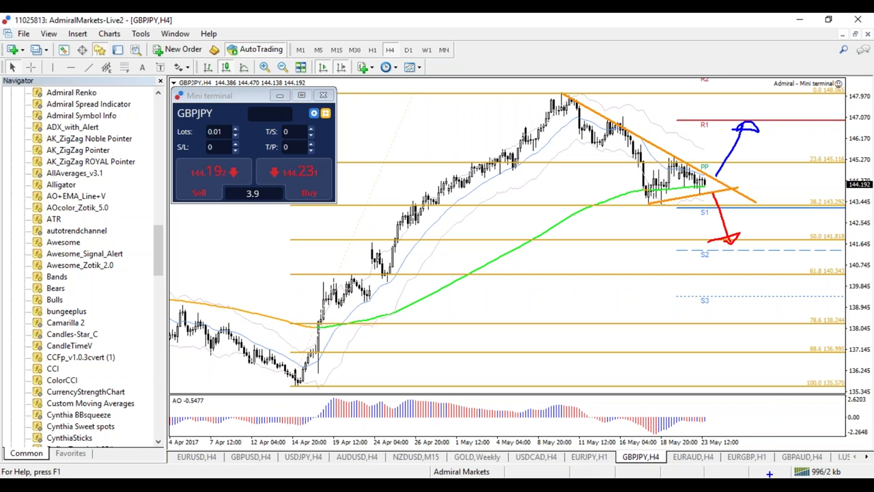
pyautogui.press('Escape')
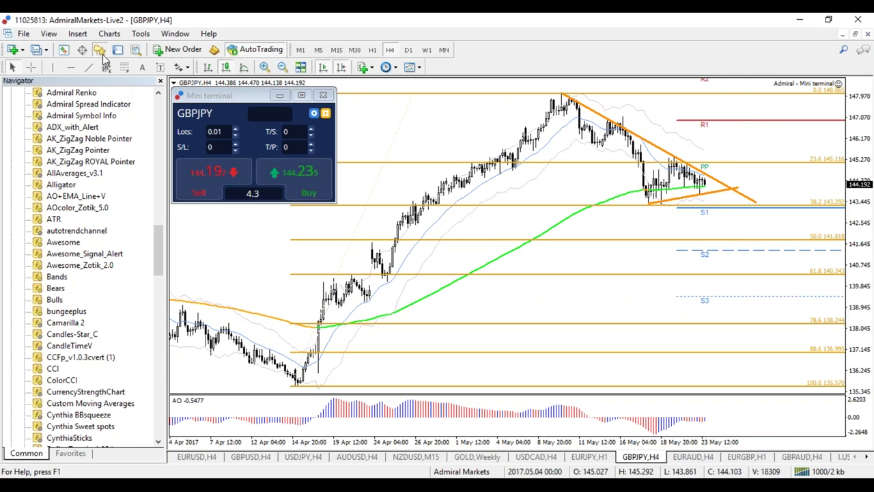
# Hide the Navigator and look through the EURAUD, GBPAUD, EURNZD and GBPNZD charts
pyautogui.click(99, 50)
pyautogui.click(549, 459)
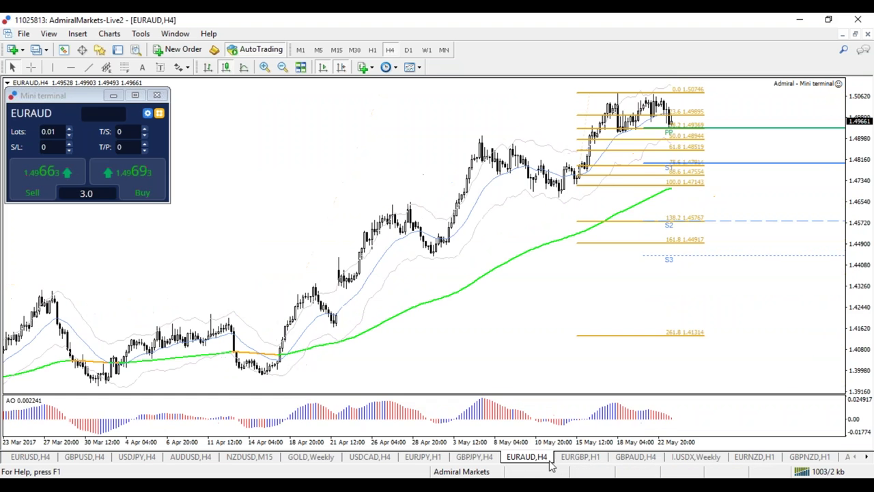
pyautogui.click(644, 460)
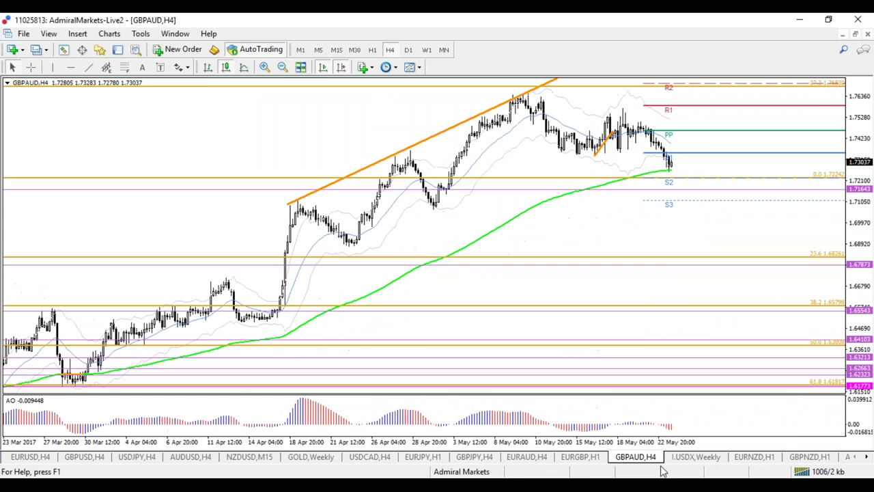
pyautogui.click(744, 456)
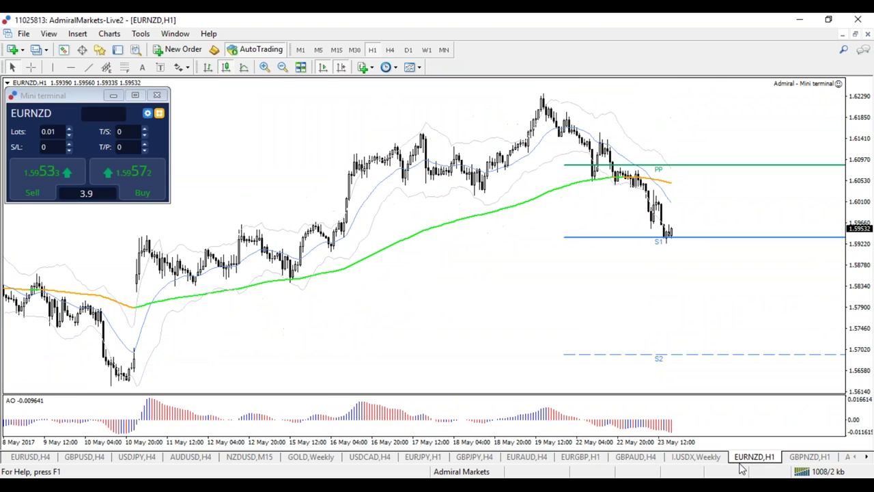
pyautogui.click(807, 460)
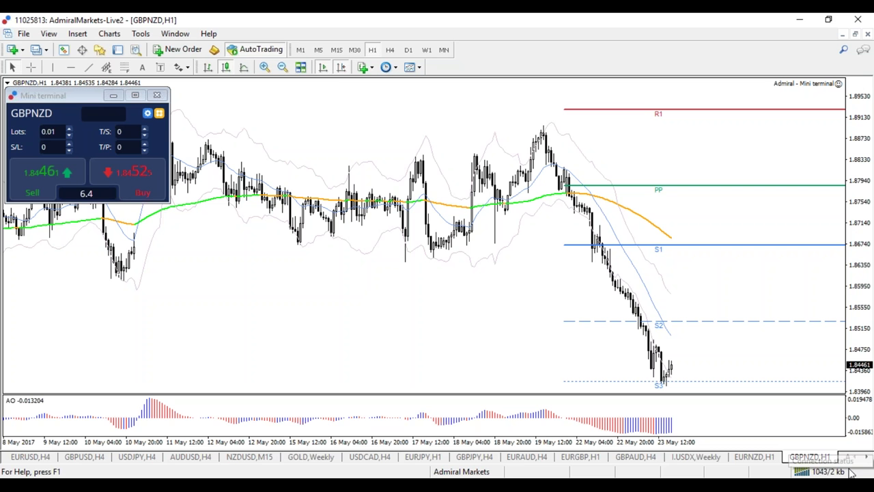
# Open the WTI chart on the Daily timeframe and draw a falling trendline across the February and April 2017 highs
pyautogui.click(867, 457)
pyautogui.click(867, 457)
pyautogui.click(778, 457)
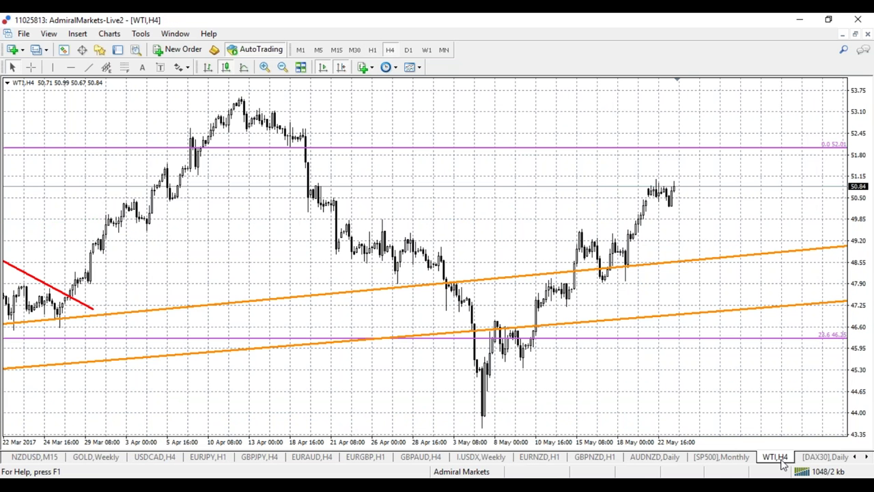
pyautogui.click(408, 50)
pyautogui.click(88, 67)
pyautogui.moveTo(509, 98)
pyautogui.mouseDown()
pyautogui.moveTo(669, 116)
pyautogui.moveTo(695, 145)
pyautogui.moveTo(721, 146)
pyautogui.mouseUp()
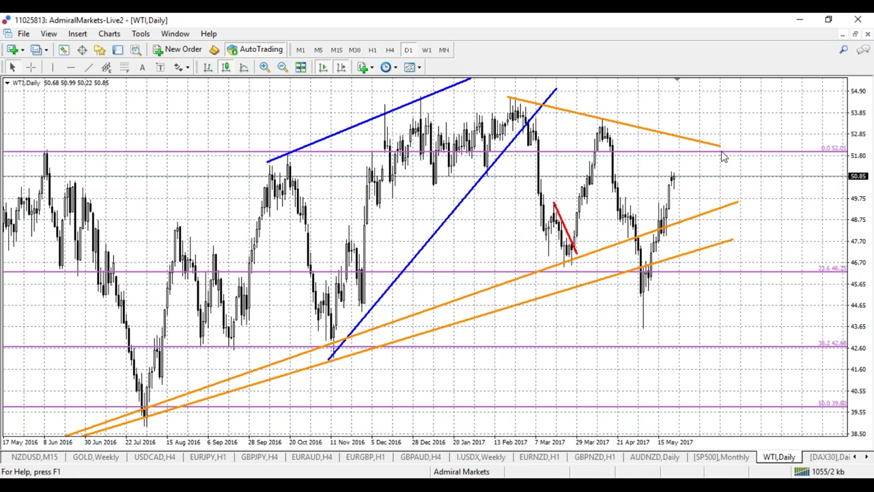
# Delete the short red trendline on WTI Daily and the steep rising blue trendline on Weekly
pyautogui.rightClick(562, 220)
pyautogui.click(673, 271)
pyautogui.click(427, 50)
pyautogui.doubleClick(633, 343)
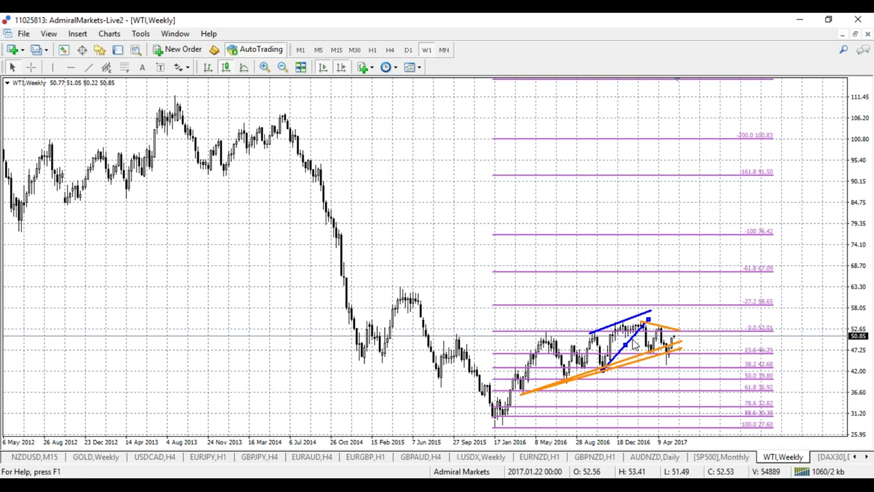
pyautogui.press('Delete')
# Re-anchor the remaining blue WTI trendline from the mid-2015 high across the 2017 highs, and lower its end to about 52 on Daily
pyautogui.moveTo(589, 333); pyautogui.dragTo(402, 288)
pyautogui.moveTo(652, 311); pyautogui.dragTo(697, 329)
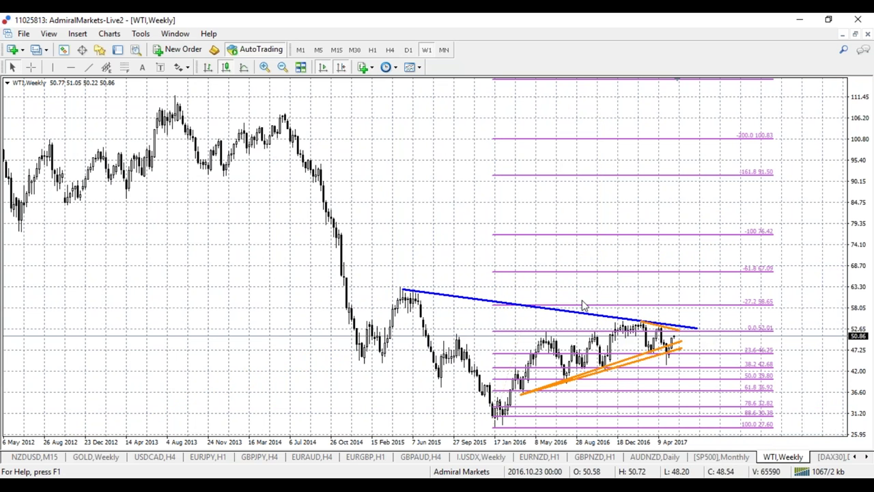
pyautogui.click(407, 52)
pyautogui.doubleClick(814, 134)
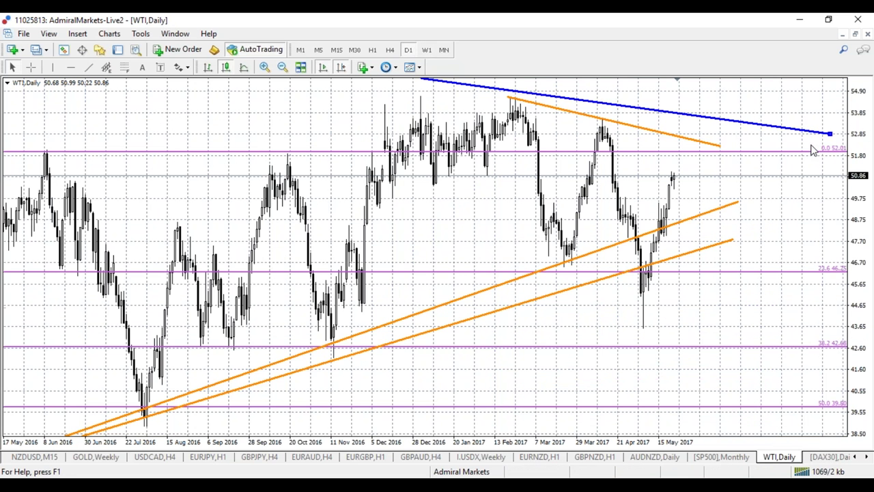
pyautogui.moveTo(812, 150); pyautogui.dragTo(811, 151)
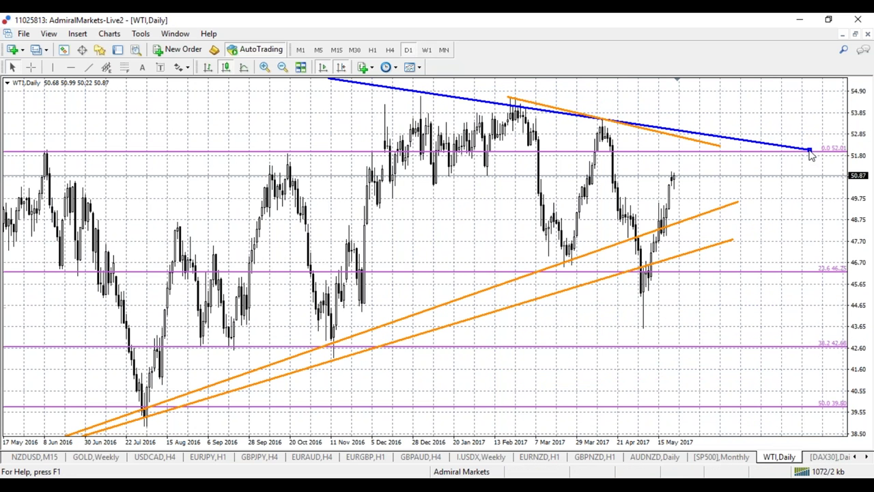
# Compare the WTI trendlines on Weekly and Daily, sketch a red reversal from the 52.01 resistance area toward the 23.6 level, and clear it
pyautogui.click(426, 50)
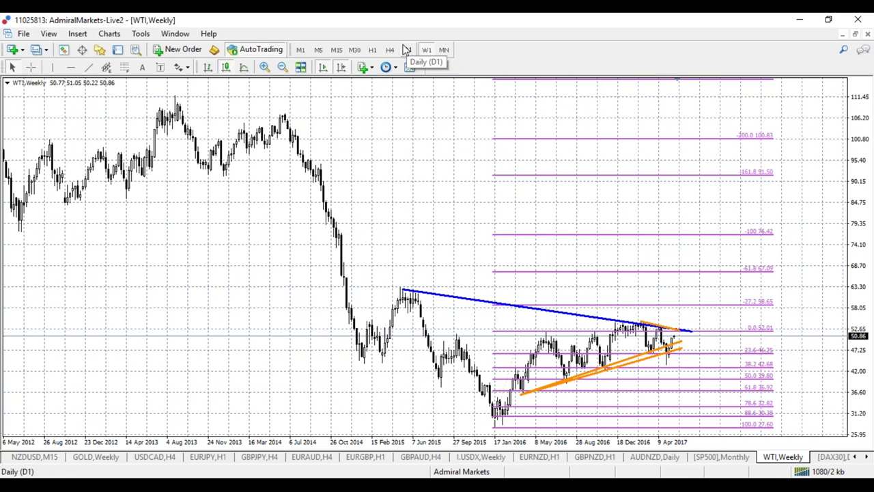
pyautogui.click(407, 50)
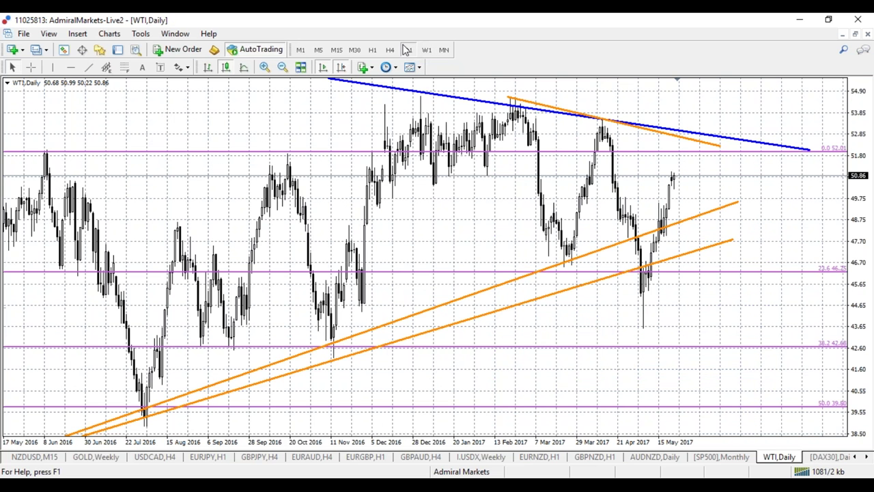
pyautogui.click(426, 50)
pyautogui.click(408, 50)
pyautogui.moveTo(688, 149)
pyautogui.mouseDown()
pyautogui.moveTo(673, 138)
pyautogui.moveTo(703, 146)
pyautogui.moveTo(686, 146)
pyautogui.moveTo(729, 272)
pyautogui.mouseUp()
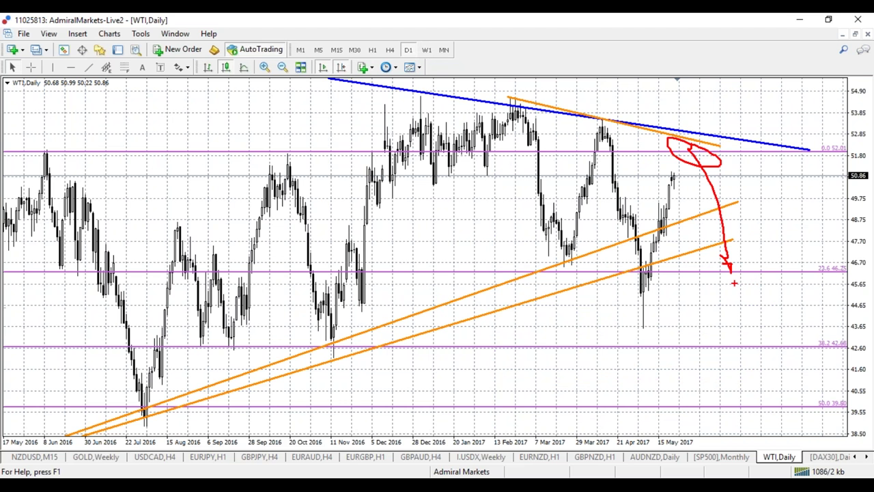
pyautogui.press('Escape')
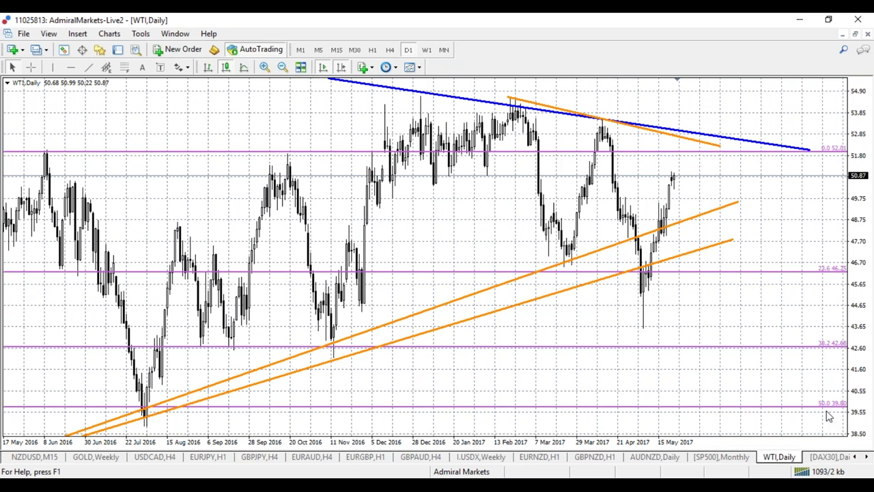
# Open the SP500 chart and examine it on the Weekly and Daily timeframes
pyautogui.click(748, 462)
pyautogui.click(424, 51)
pyautogui.click(408, 50)
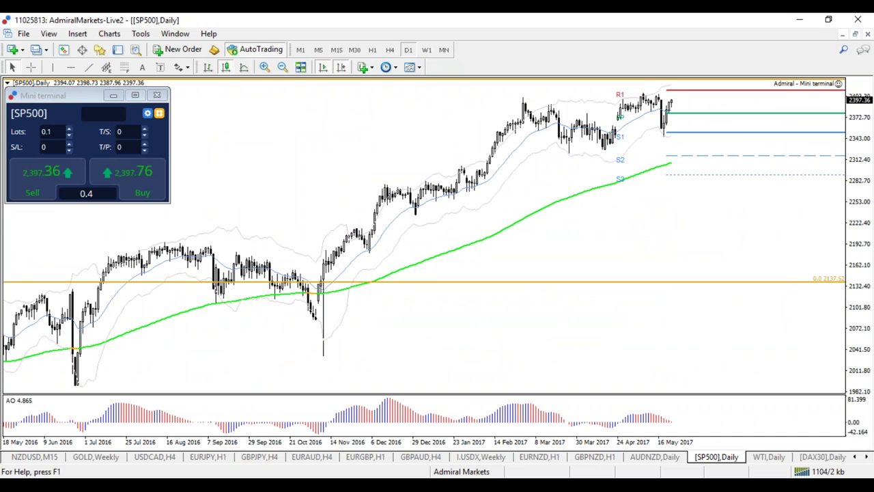
# Open the DJI30 chart and examine price on Daily and Weekly
pyautogui.click(865, 458)
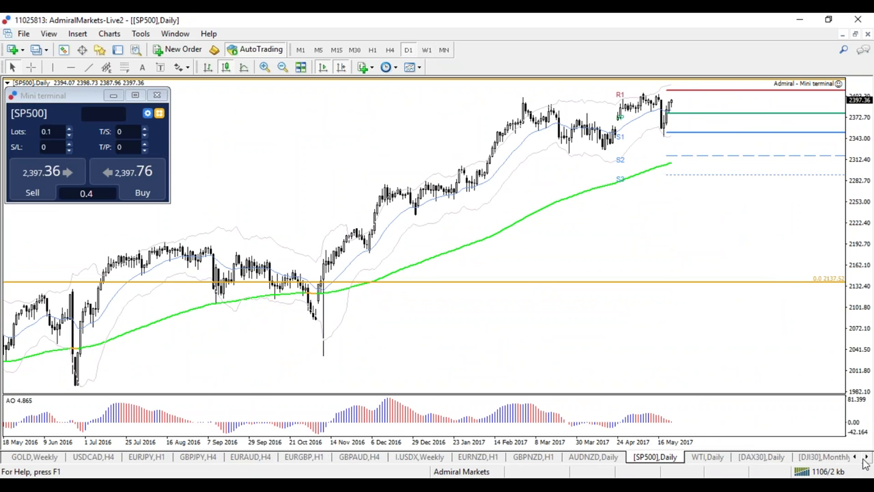
pyautogui.click(825, 456)
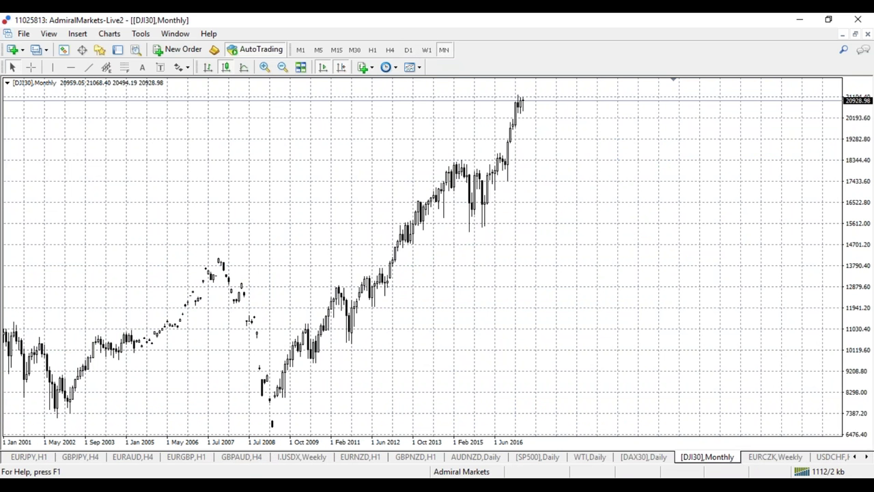
pyautogui.click(414, 51)
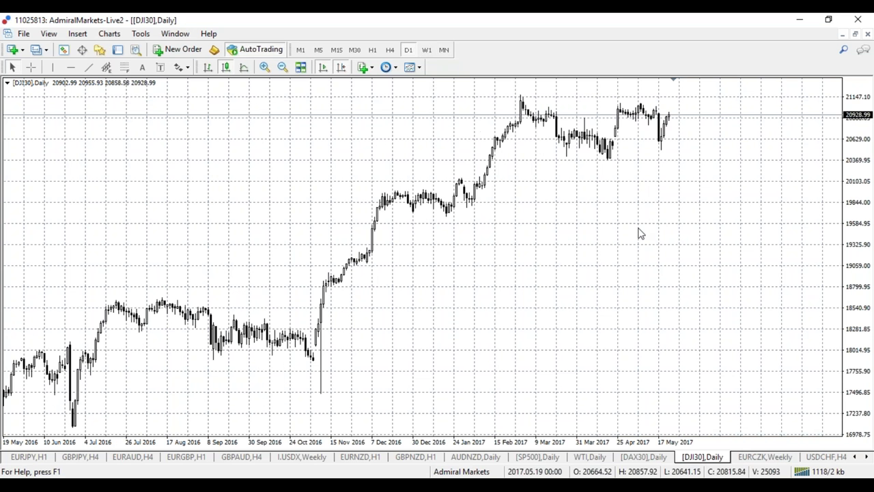
pyautogui.click(427, 56)
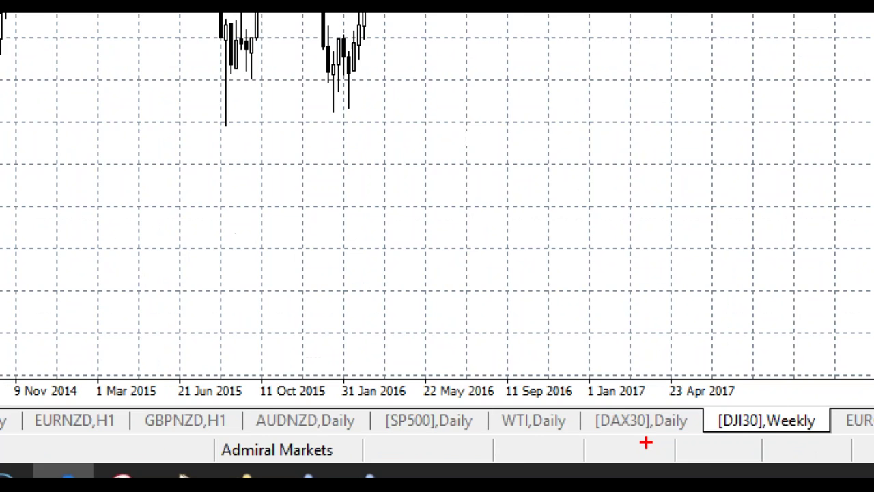
# Sketch red resistance near 16,800 and blue support near 13,200 on DJI30 Weekly, with an orange decline and green rebound between them
pyautogui.moveTo(556, 353); pyautogui.dragTo(662, 279)
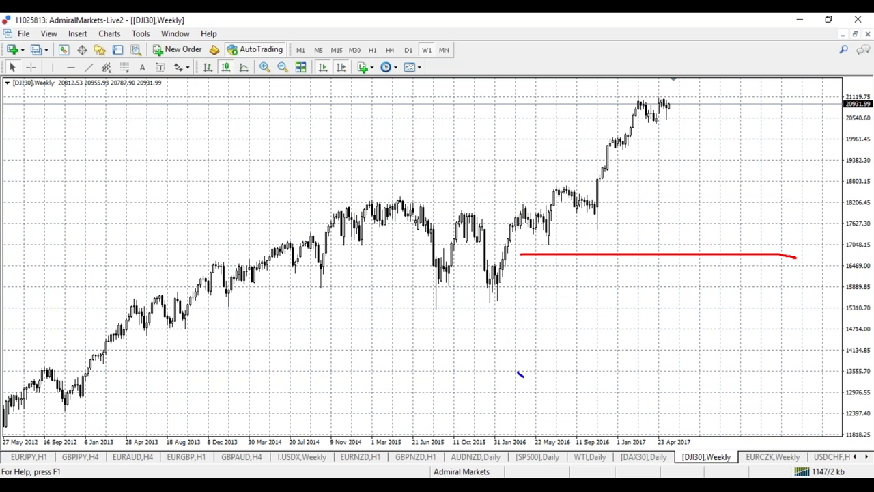
pyautogui.moveTo(523, 376); pyautogui.dragTo(771, 382)
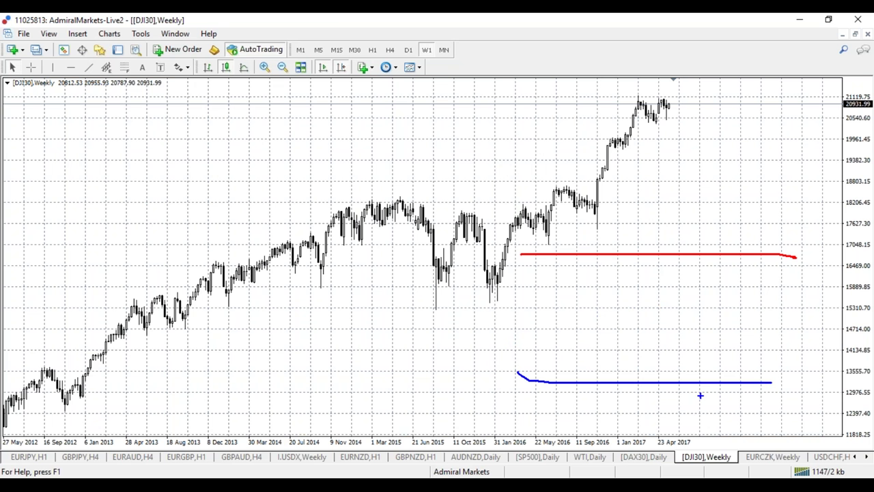
pyautogui.press('r')
pyautogui.press('o')
pyautogui.moveTo(519, 264)
pyautogui.mouseDown()
pyautogui.moveTo(594, 365)
pyautogui.moveTo(609, 355)
pyautogui.moveTo(617, 379)
pyautogui.moveTo(626, 355)
pyautogui.moveTo(644, 367)
pyautogui.moveTo(680, 305)
pyautogui.mouseUp()
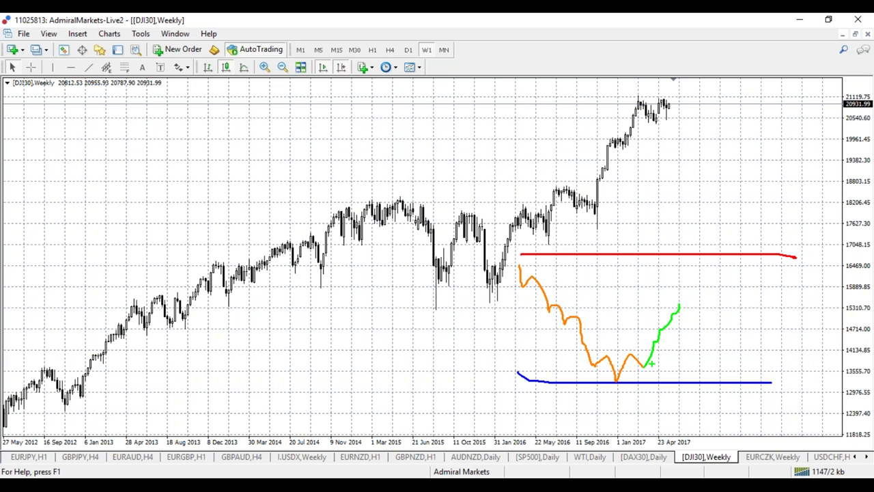
# Circle the start of the sketched rebound in blue, mark its breakout level with a red horizontal line, and clear all DJI30 sketches
pyautogui.press('b')
pyautogui.moveTo(660, 342)
pyautogui.mouseDown()
pyautogui.moveTo(645, 367)
pyautogui.moveTo(655, 343)
pyautogui.mouseUp()
pyautogui.moveTo(599, 351)
pyautogui.mouseDown()
pyautogui.moveTo(696, 351)
pyautogui.moveTo(562, 350)
pyautogui.mouseUp()
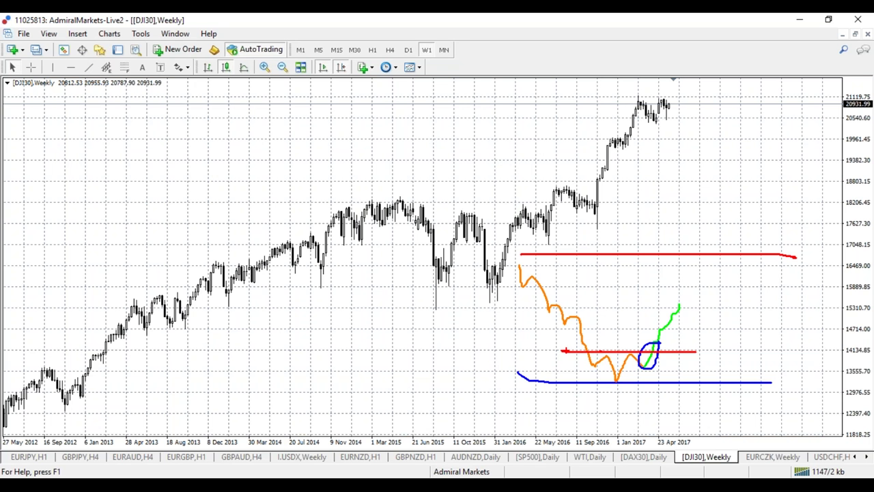
pyautogui.press('Escape')
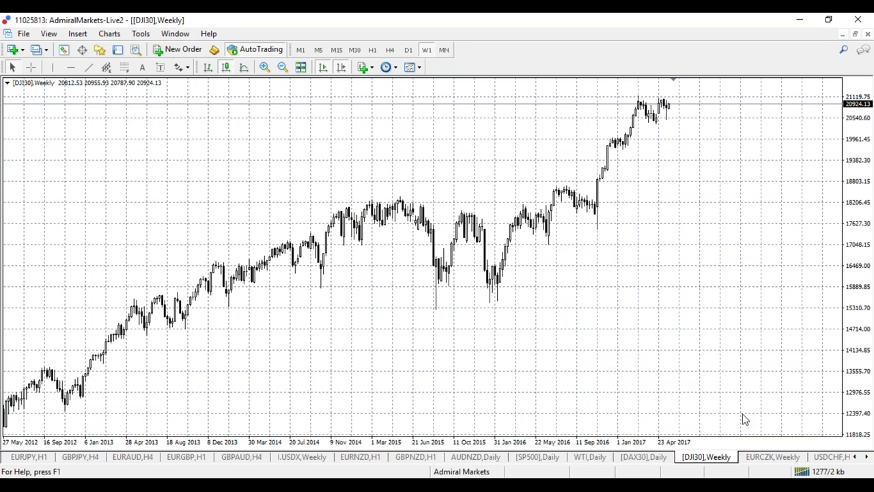
# Open the DAX30 chart and examine price on the Weekly and Monthly timeframes
pyautogui.click(644, 457)
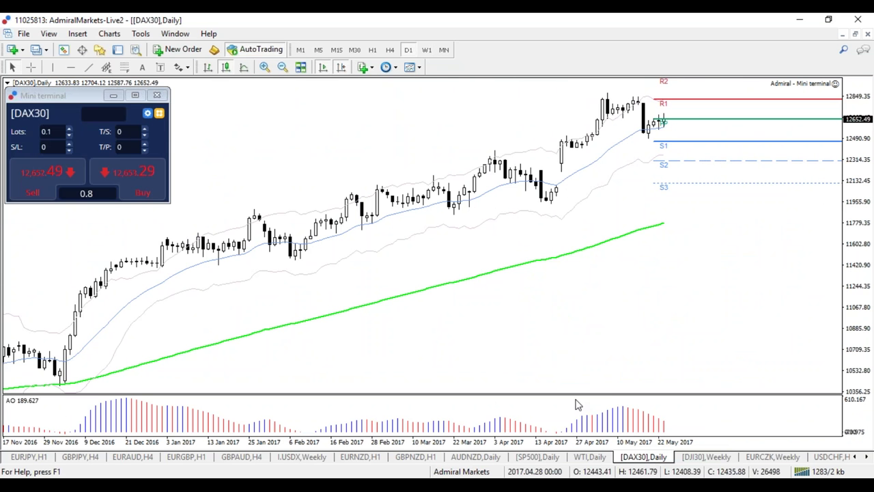
pyautogui.click(426, 50)
pyautogui.click(444, 50)
pyautogui.moveTo(598, 440); pyautogui.dragTo(574, 442)
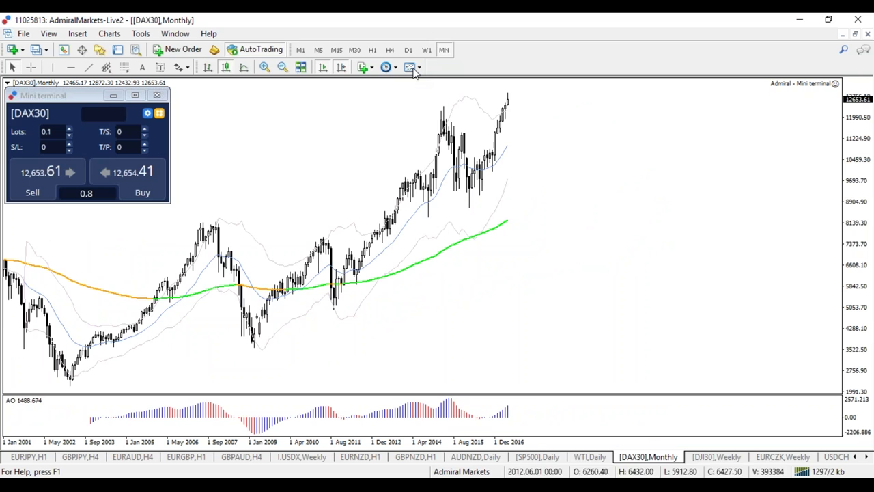
pyautogui.click(426, 50)
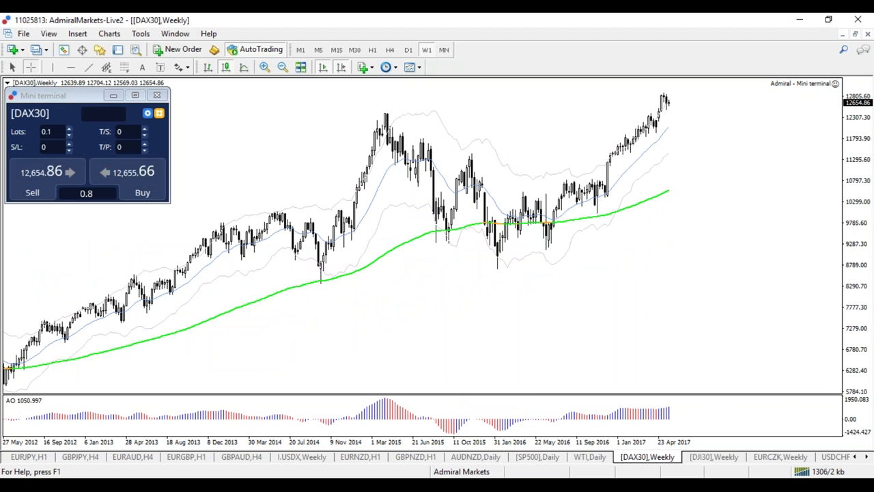
pyautogui.click(30, 67)
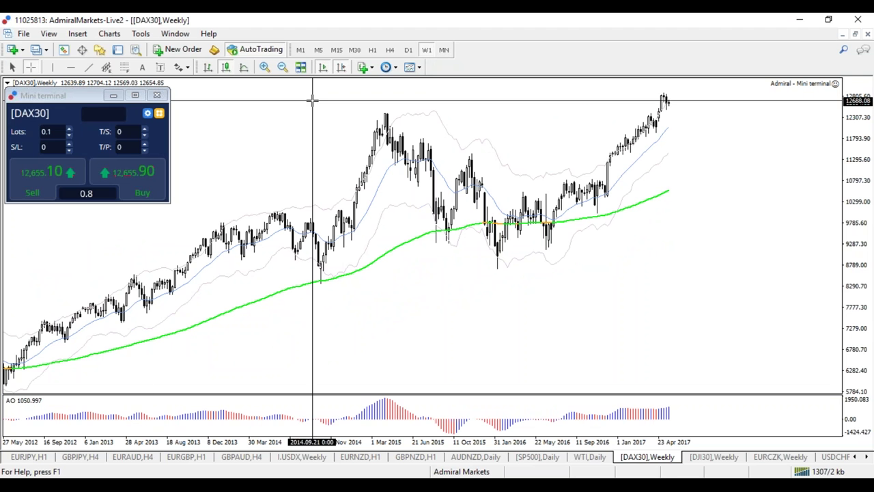
pyautogui.press('Escape')
# Examine the DAX30's recent candles and wider trend on Weekly and Daily, including the Daily pivot levels
pyautogui.press('+')
pyautogui.press('+')
pyautogui.press('+')
pyautogui.press('-')
pyautogui.press('-')
pyautogui.press('+')
pyautogui.press('-')
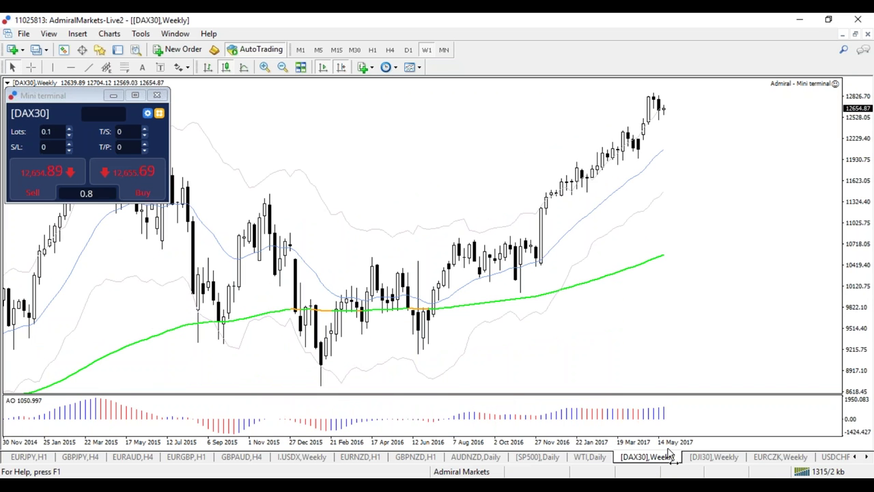
pyautogui.press('-')
pyautogui.press('+')
pyautogui.press('+')
pyautogui.press('+')
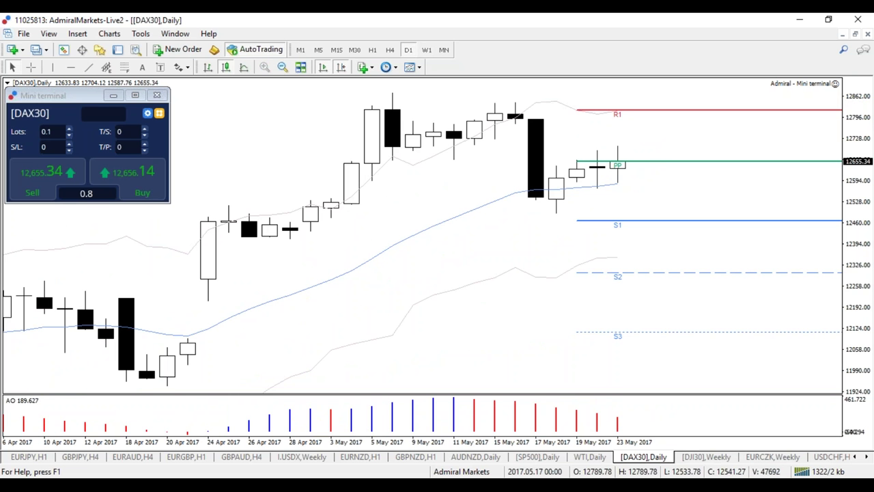
pyautogui.press('-')
pyautogui.press('-')
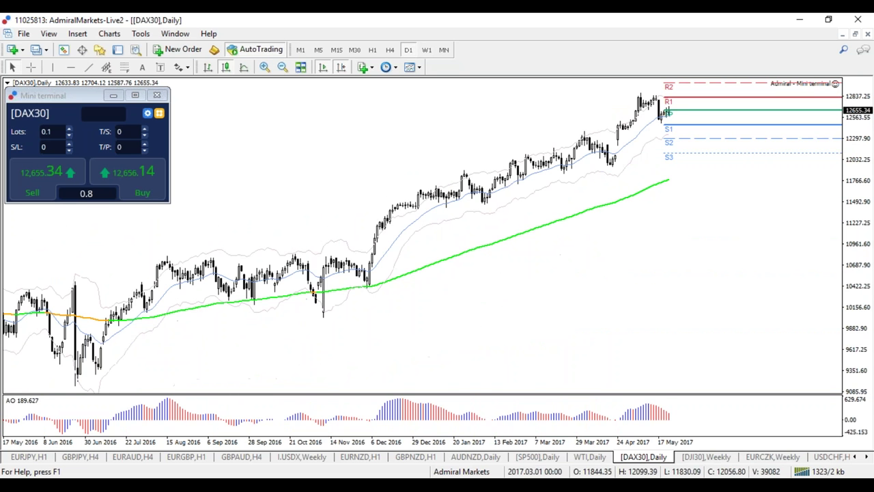
# Place a purple horizontal line at the December 2016 Awesome Oscillator peak and draw an orange trendline along the DAX30 Daily highs from early January 2017
pyautogui.click(70, 67)
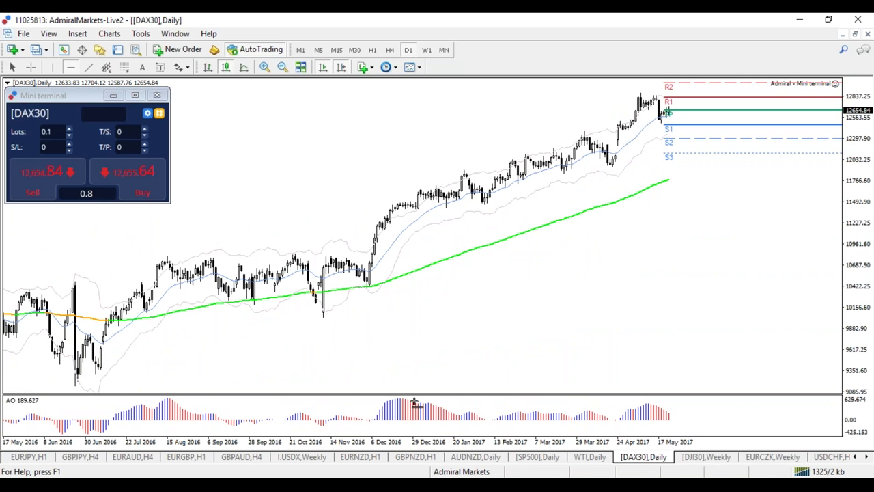
pyautogui.click(414, 403)
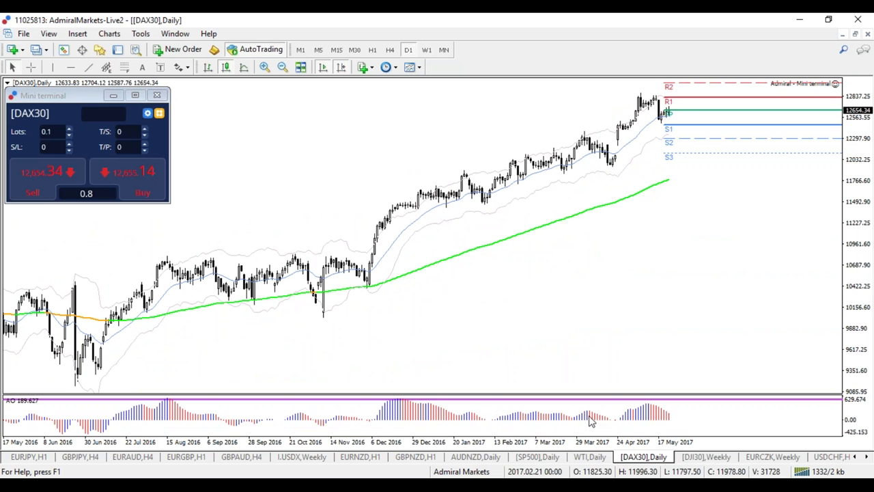
pyautogui.click(88, 67)
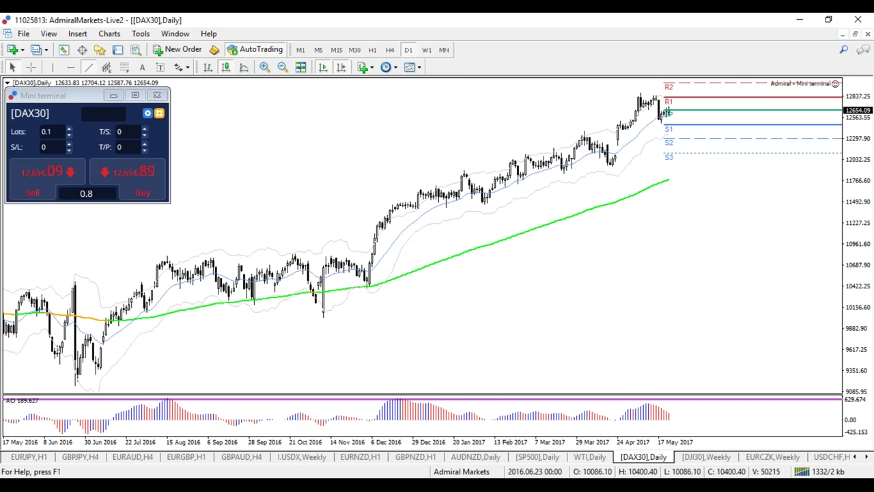
pyautogui.moveTo(420, 193); pyautogui.dragTo(725, 80)
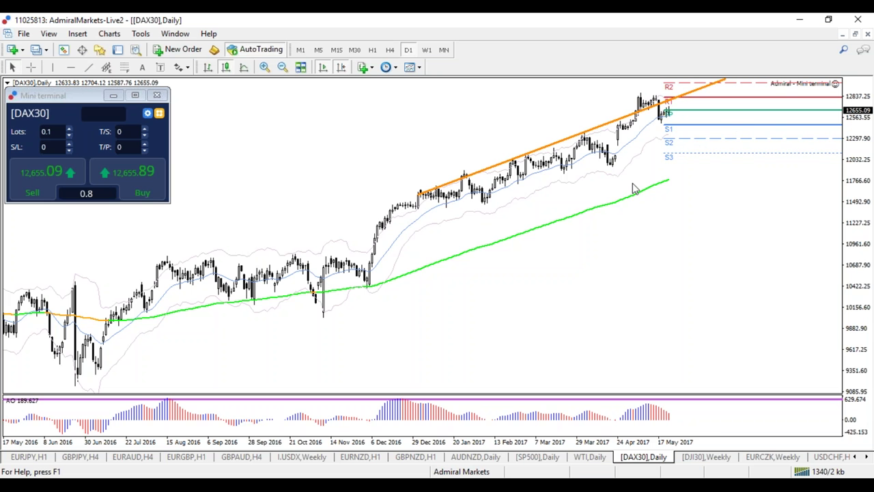
# Examine the DAX30 orange trendline against recent candles on the Daily, Weekly and Monthly timeframes
pyautogui.press('+')
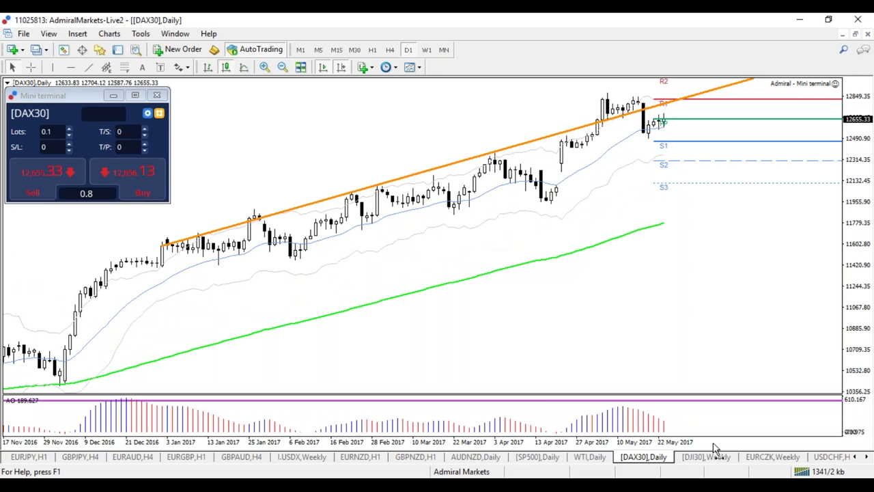
pyautogui.press('+')
pyautogui.press('-')
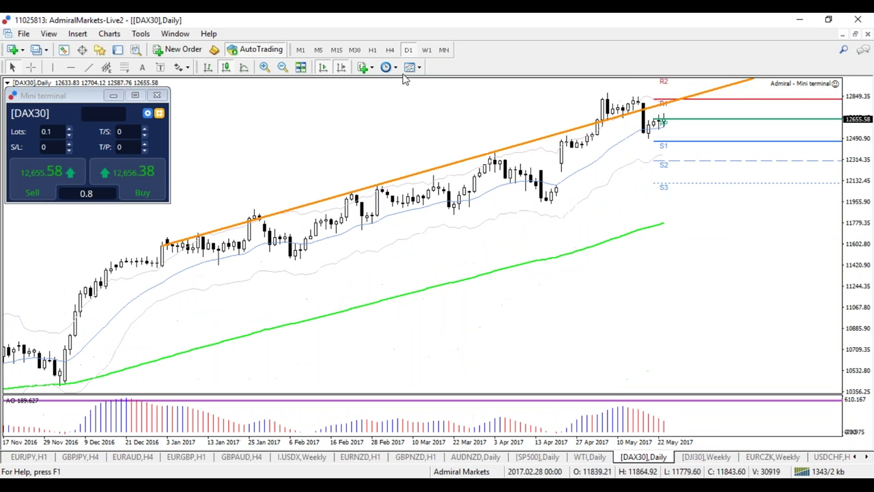
pyautogui.click(427, 50)
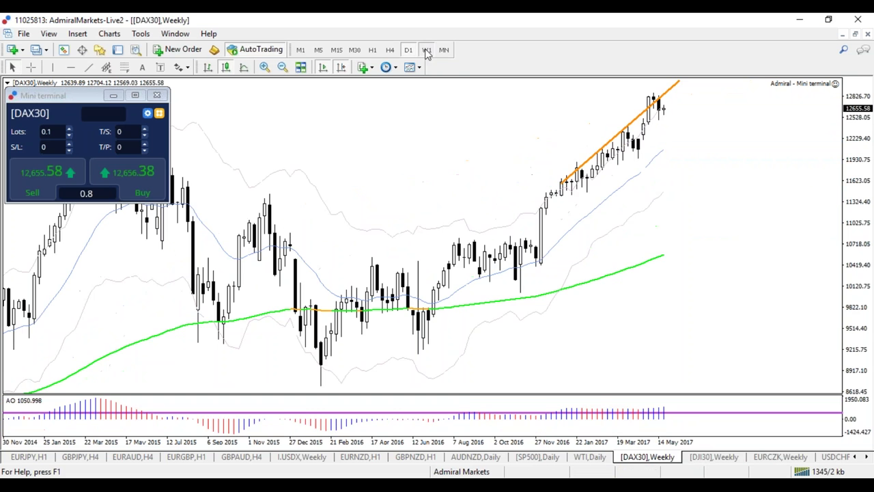
pyautogui.click(442, 50)
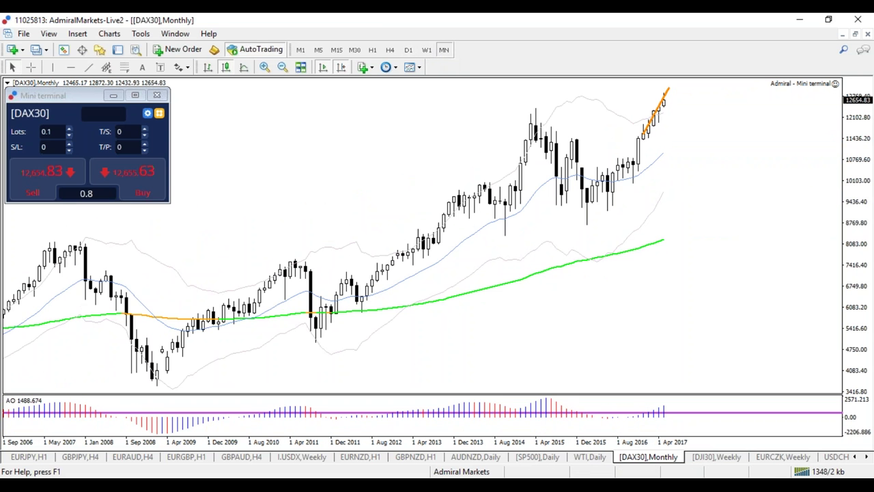
pyautogui.click(426, 50)
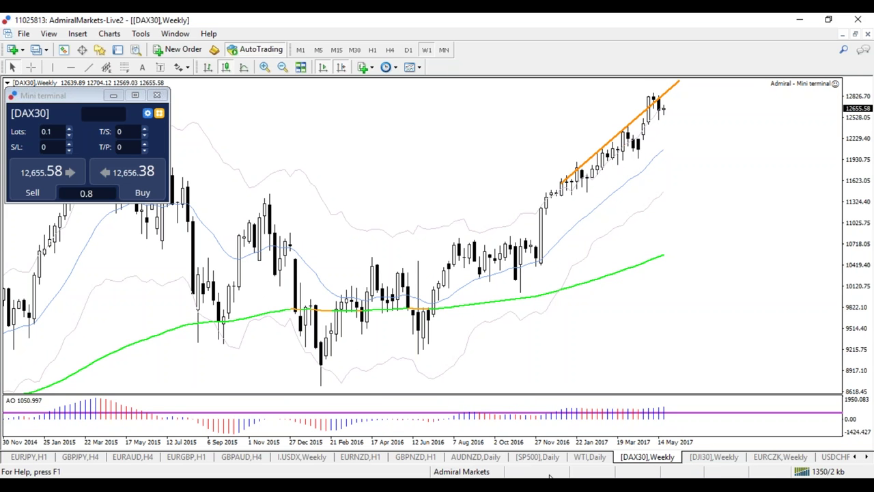
pyautogui.press('+')
pyautogui.press('+')
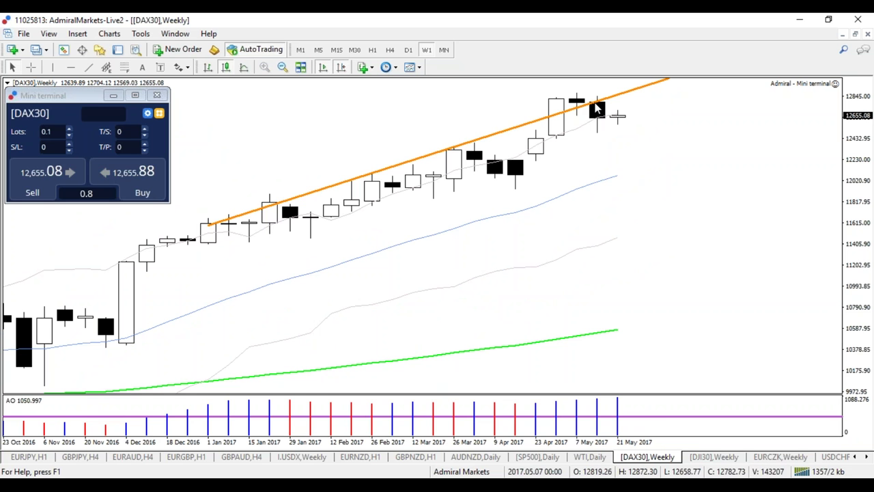
# Place a purple horizontal support line just below the S1 pivot on the DAX30 Daily chart
pyautogui.click(407, 50)
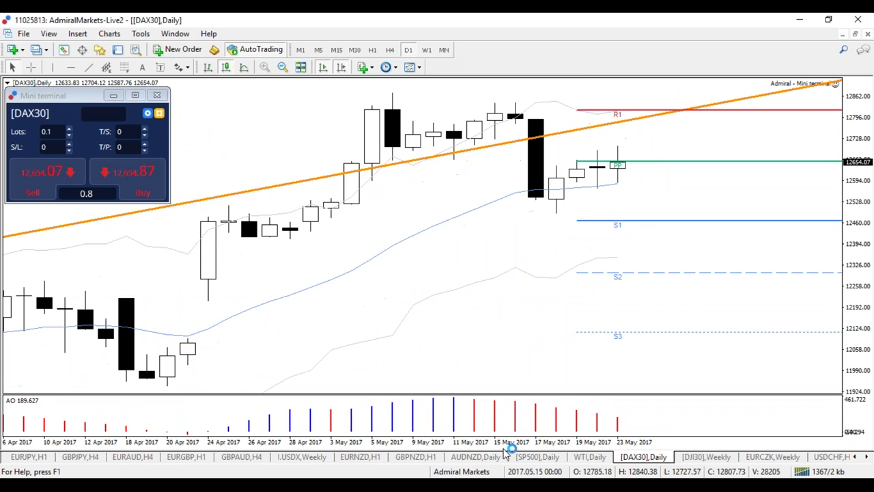
pyautogui.click(70, 67)
pyautogui.click(673, 142)
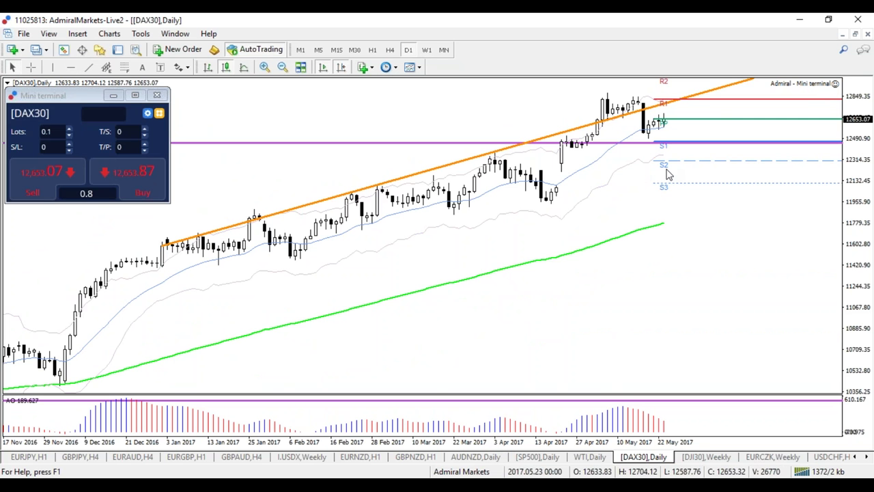
# Sketch a red DAX30 decline from the current price to S3 and a blue rebound above R1 on Daily, and clear the sketches
pyautogui.press('h')
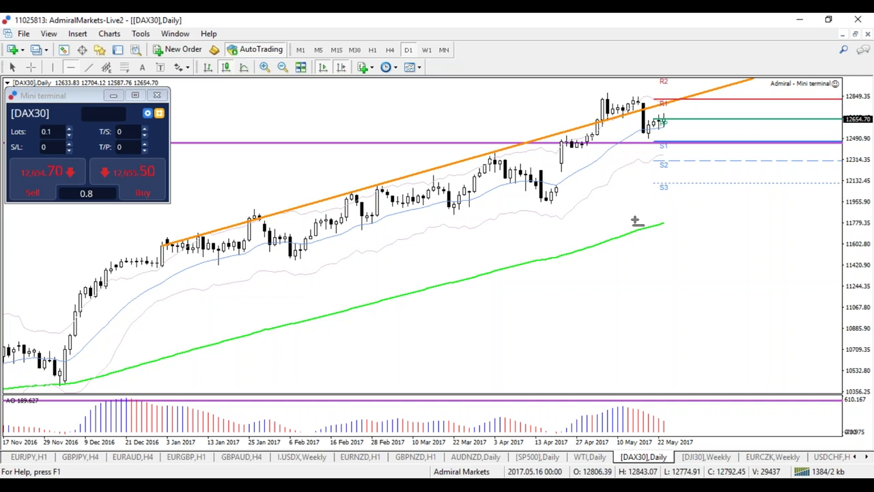
pyautogui.click(30, 67)
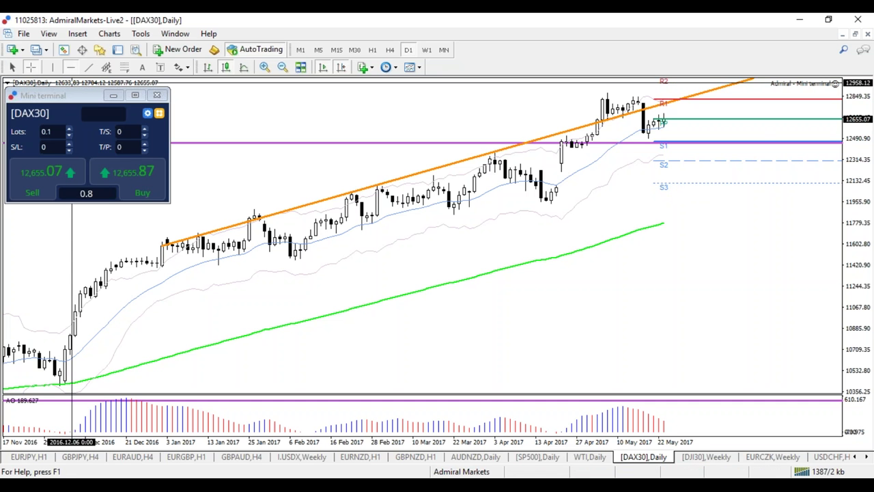
pyautogui.moveTo(666, 125)
pyautogui.mouseDown()
pyautogui.moveTo(699, 189)
pyautogui.moveTo(704, 149)
pyautogui.moveTo(734, 94)
pyautogui.moveTo(727, 83)
pyautogui.moveTo(736, 101)
pyautogui.mouseUp()
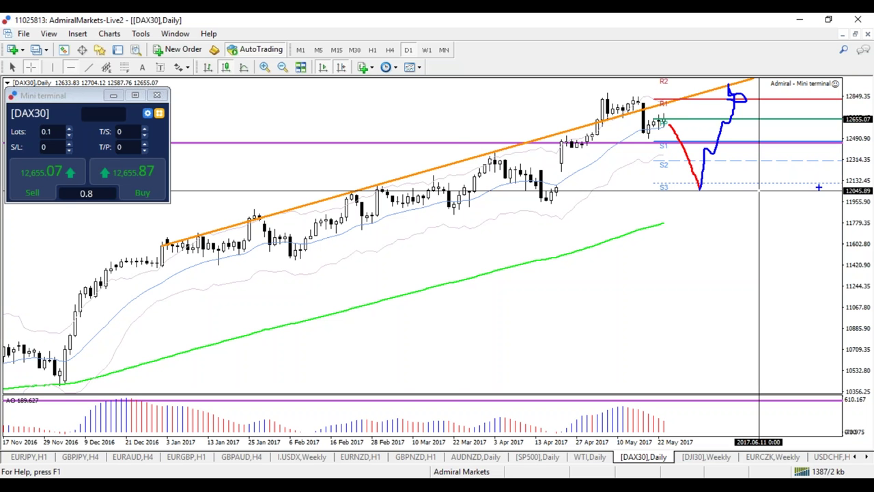
pyautogui.press('Escape')
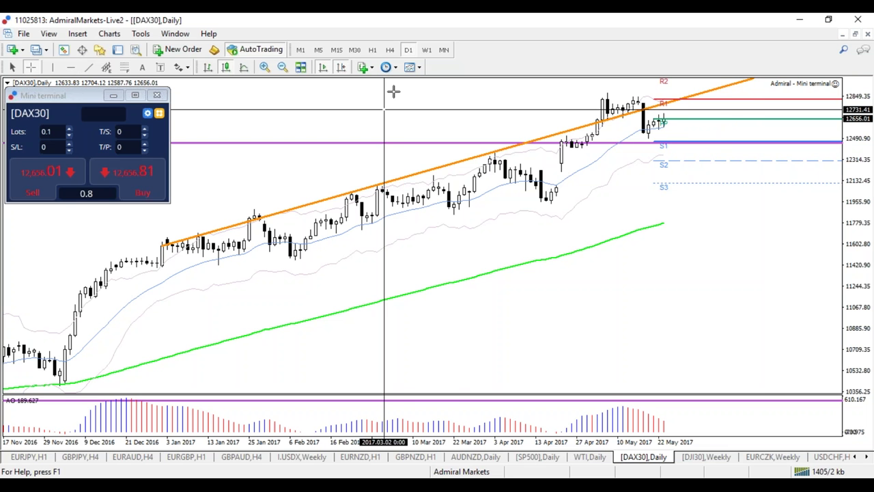
# Recheck DAX30 on Weekly and Daily and examine the SP500 Weekly chart's recent candles and Fibonacci levels
pyautogui.click(426, 50)
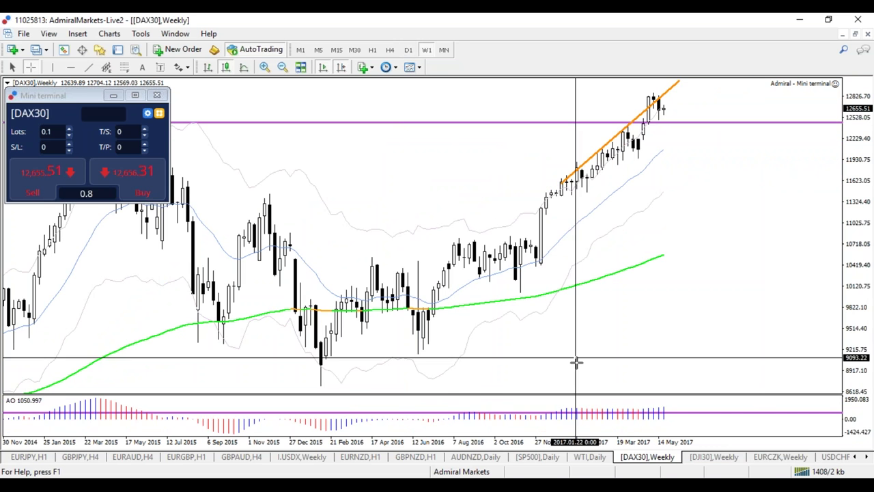
pyautogui.click(407, 49)
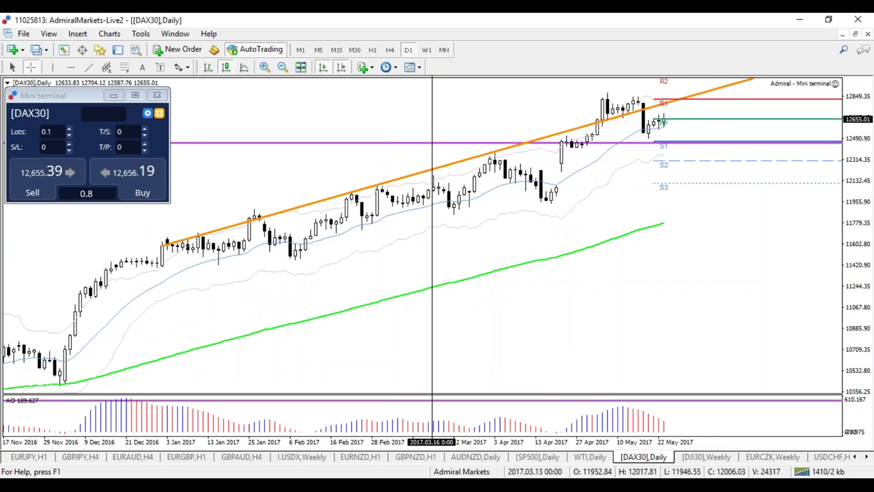
pyautogui.click(538, 456)
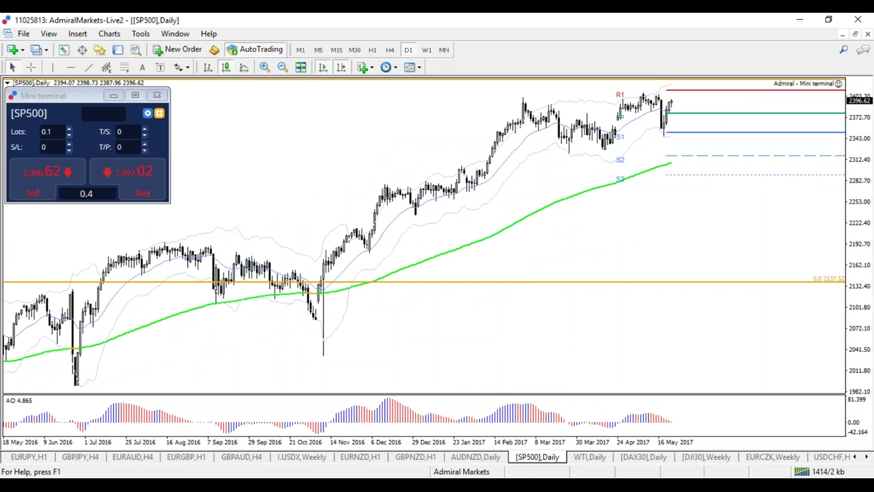
pyautogui.click(425, 50)
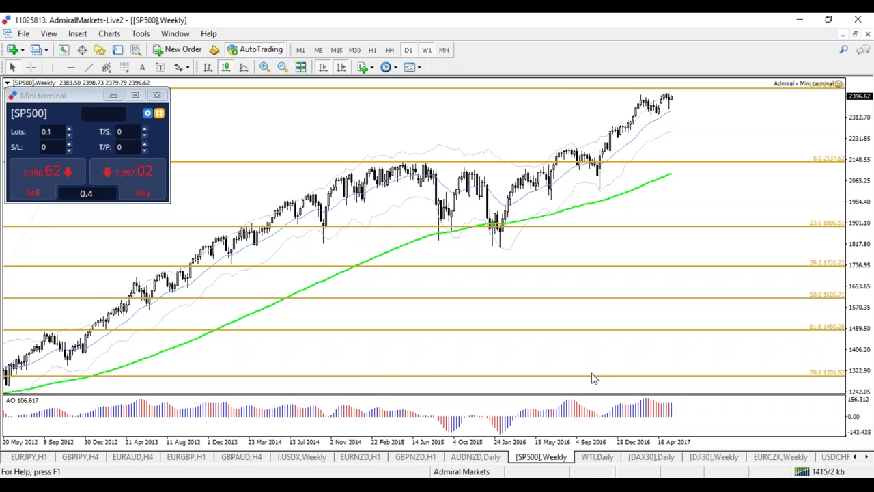
pyautogui.press('+')
pyautogui.press('+')
pyautogui.press('+')
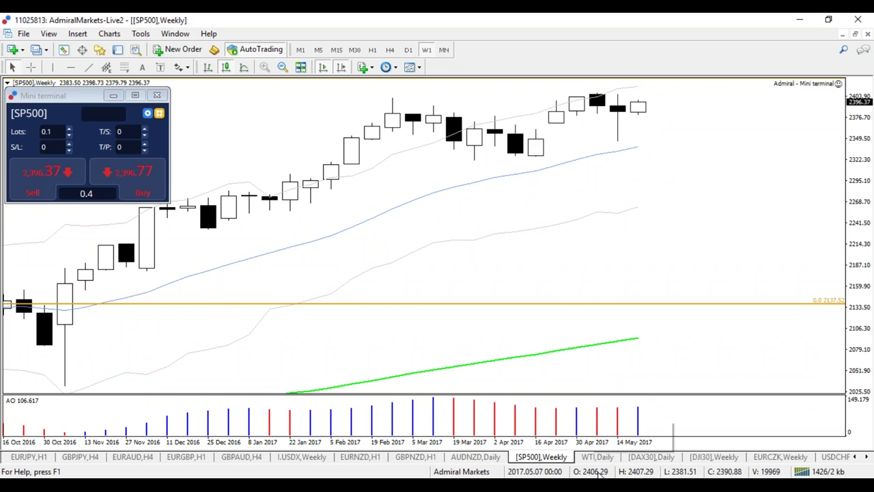
pyautogui.press('-')
pyautogui.press('-')
pyautogui.press('-')
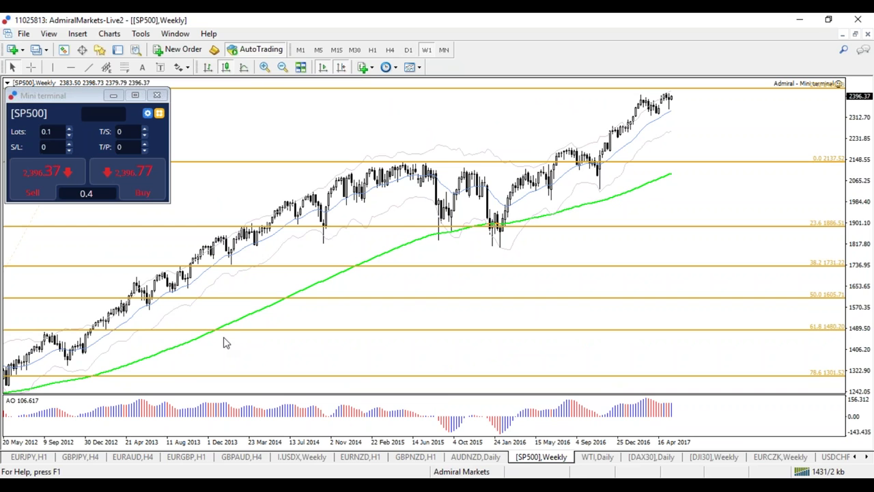
pyautogui.moveTo(579, 171)
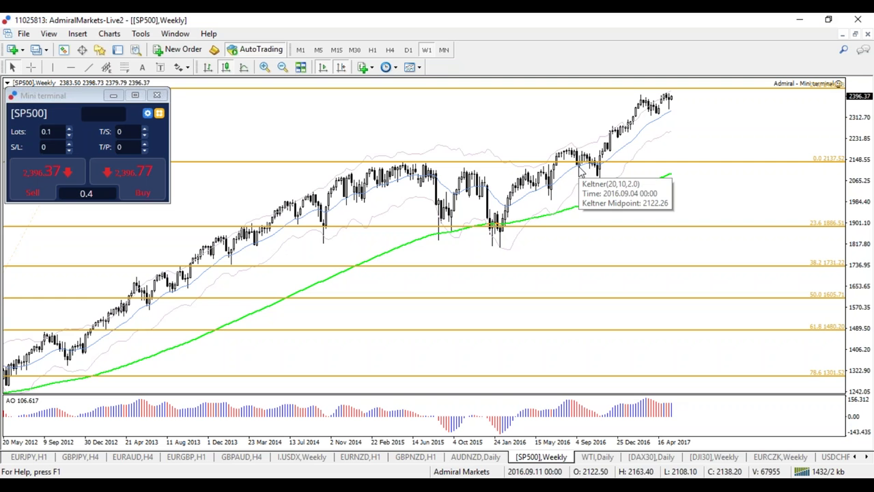
pyautogui.moveTo(867, 140); pyautogui.dragTo(870, 84)
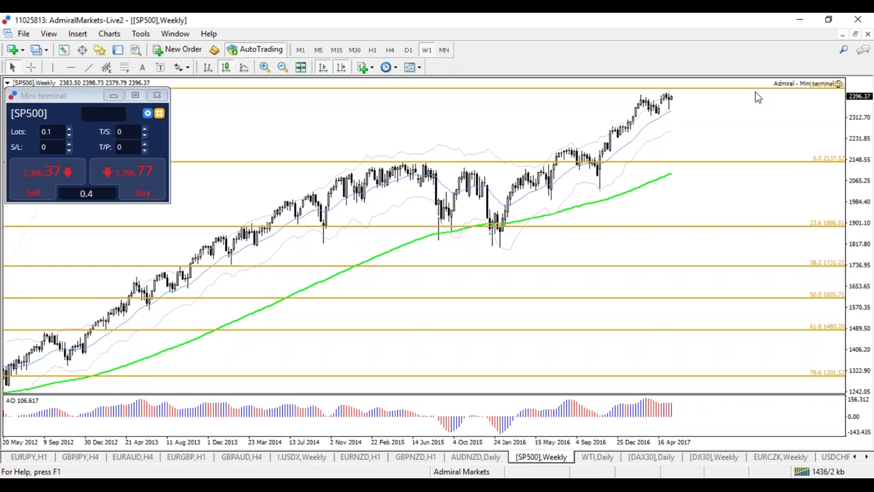
# Open the EURNZD chart and examine price on the Daily, Weekly, Monthly and H4 timeframes
pyautogui.click(379, 457)
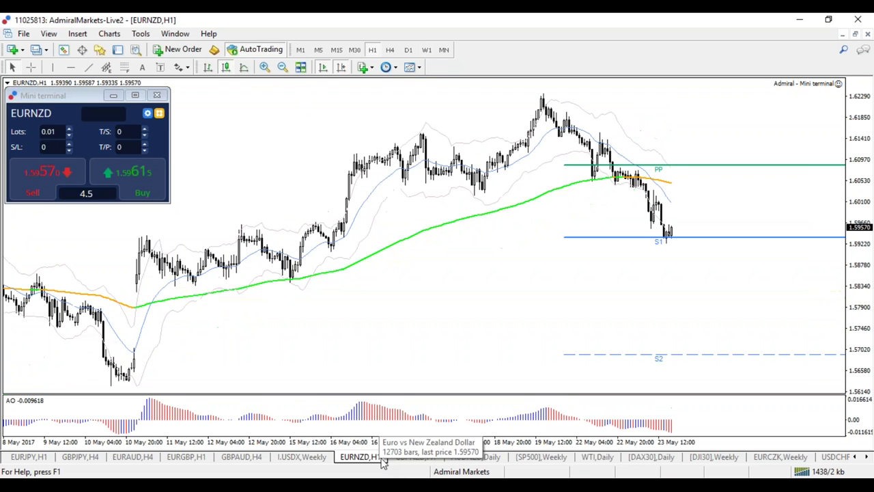
pyautogui.click(407, 51)
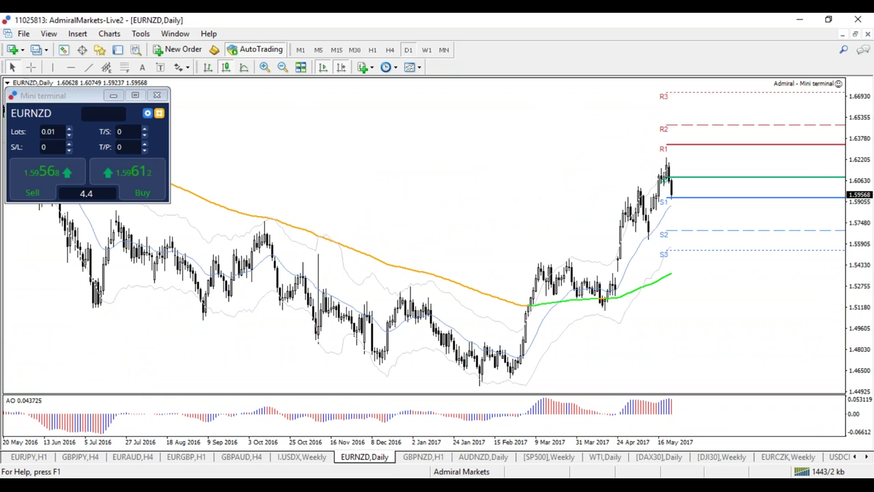
pyautogui.click(426, 52)
pyautogui.click(444, 50)
pyautogui.click(426, 54)
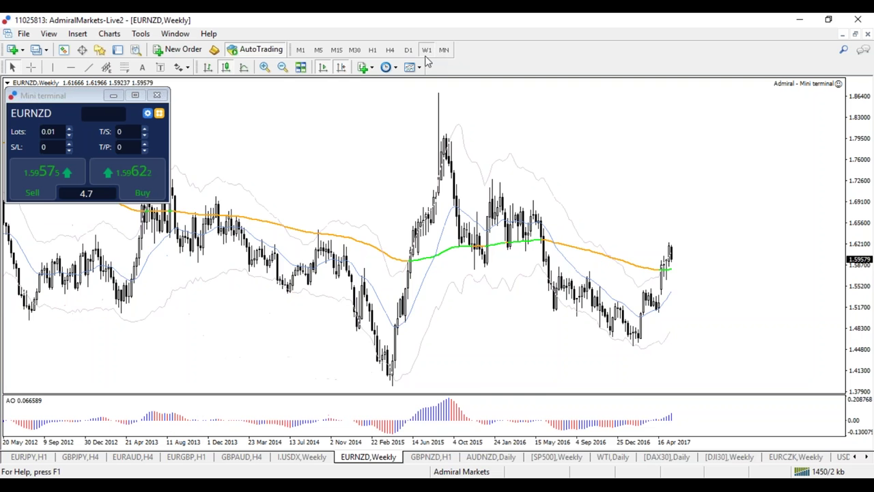
pyautogui.click(408, 54)
pyautogui.click(391, 55)
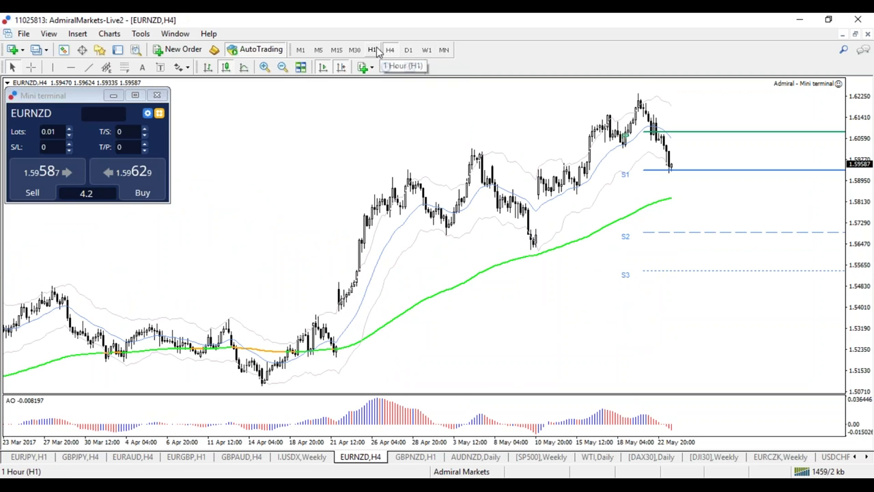
# Check EURNZD on H1 and examine the GBPNZD chart on the H4, Daily, Weekly and Monthly timeframes
pyautogui.click(375, 50)
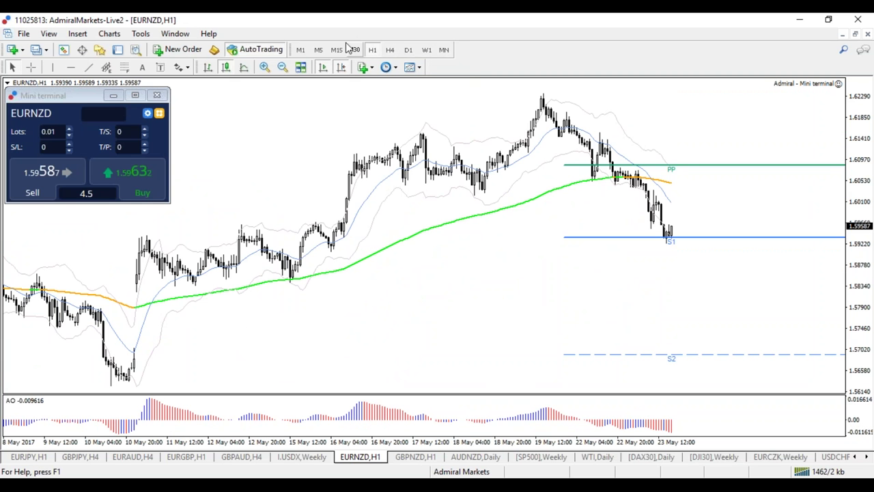
pyautogui.click(413, 457)
pyautogui.click(390, 49)
pyautogui.click(409, 50)
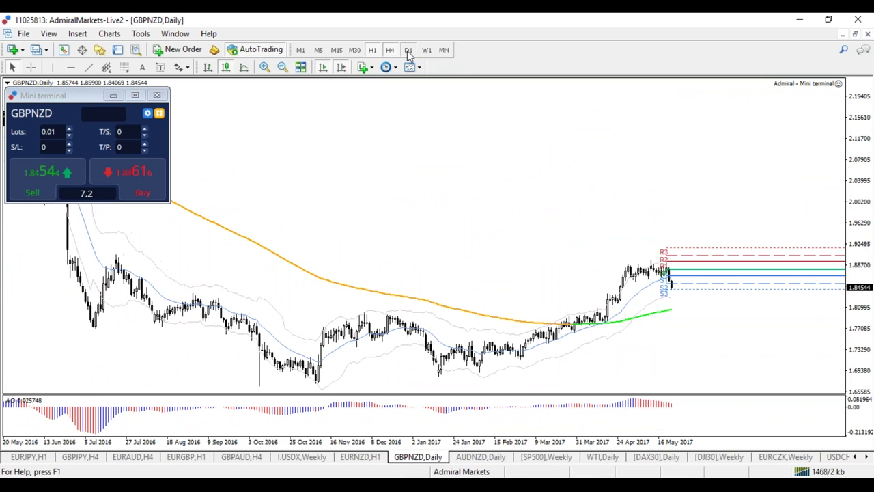
pyautogui.click(426, 50)
pyautogui.click(444, 51)
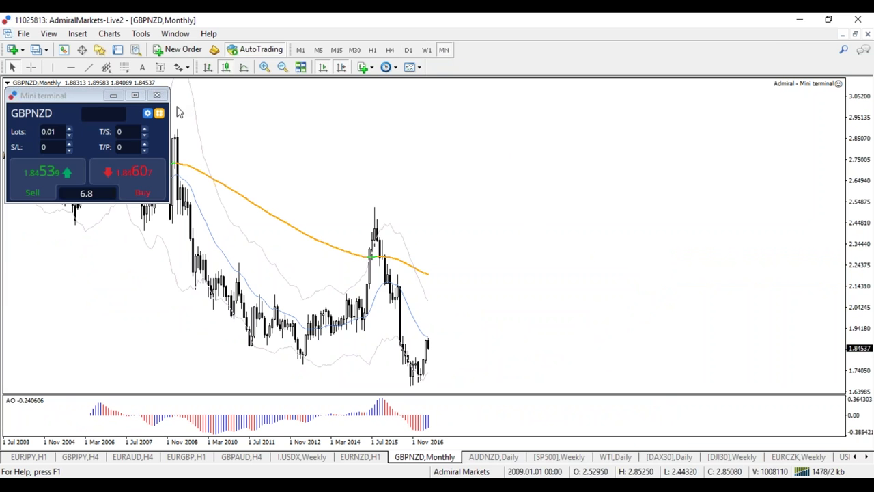
# Close the Mini terminal covering the GBPNZD chart and review price with the crosshair from Weekly down to M15
pyautogui.click(157, 95)
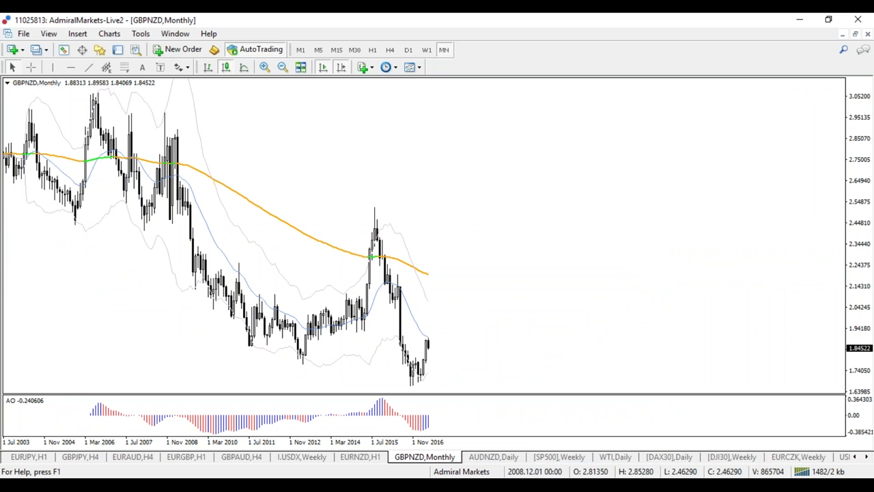
pyautogui.hotkey('ctrl', 'f')
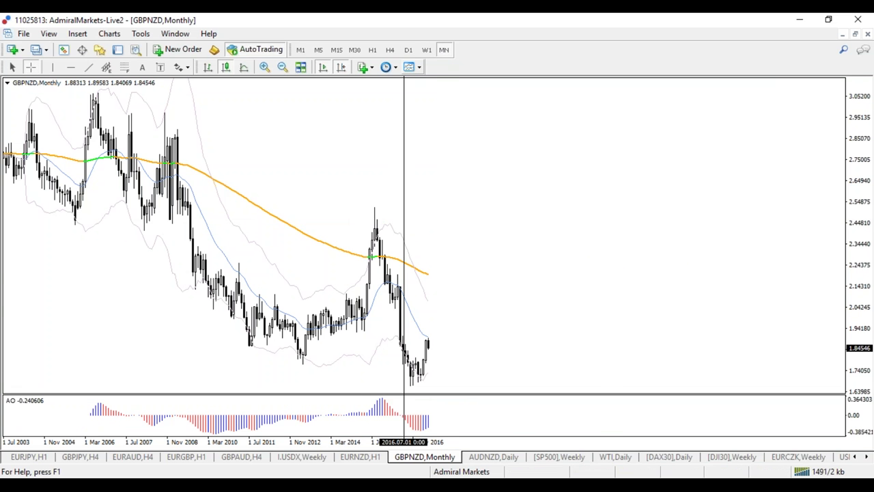
pyautogui.click(426, 50)
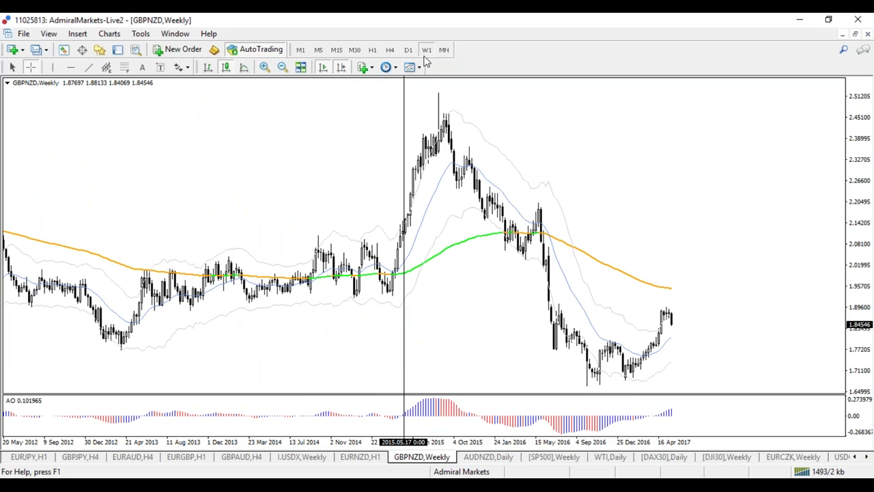
pyautogui.click(409, 53)
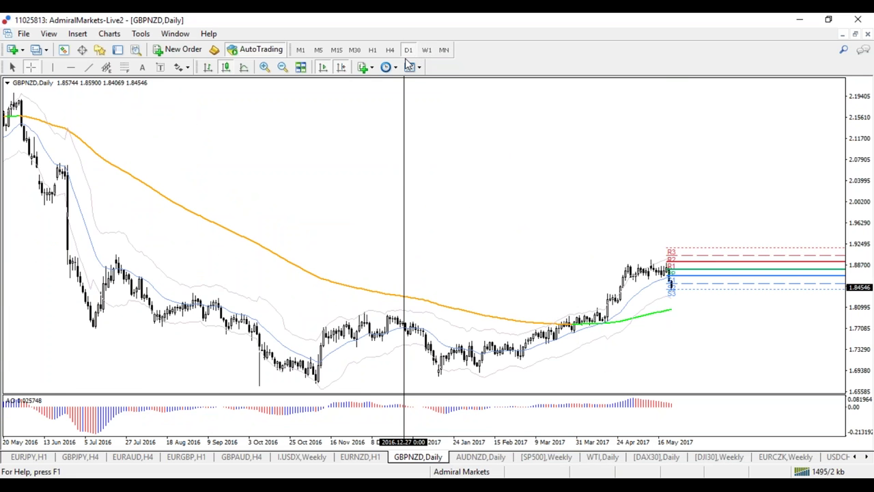
pyautogui.click(390, 52)
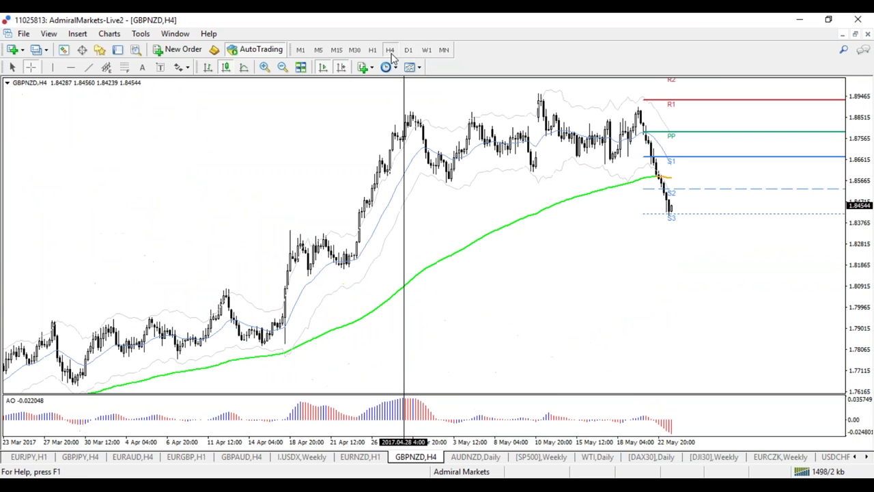
pyautogui.click(408, 53)
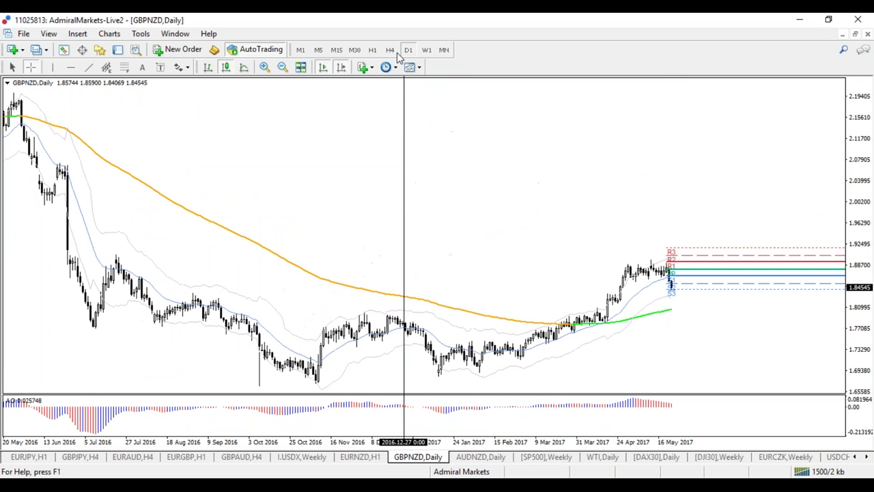
pyautogui.click(390, 52)
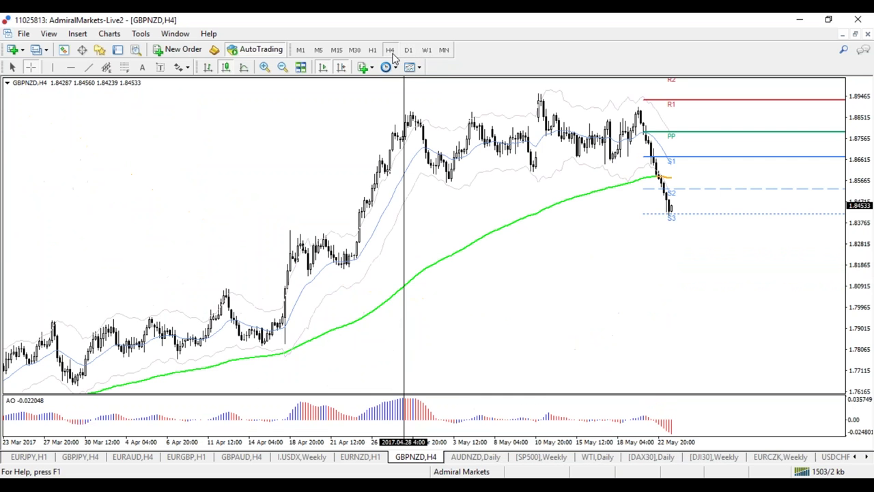
pyautogui.click(373, 52)
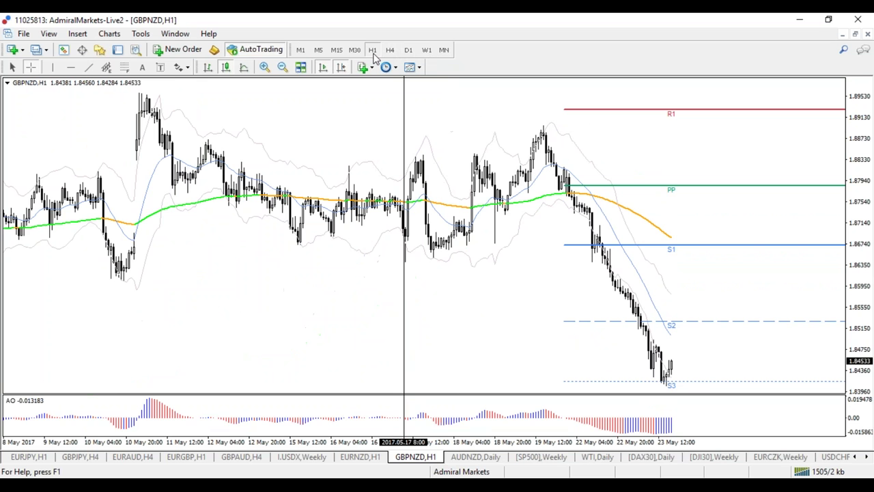
pyautogui.click(337, 54)
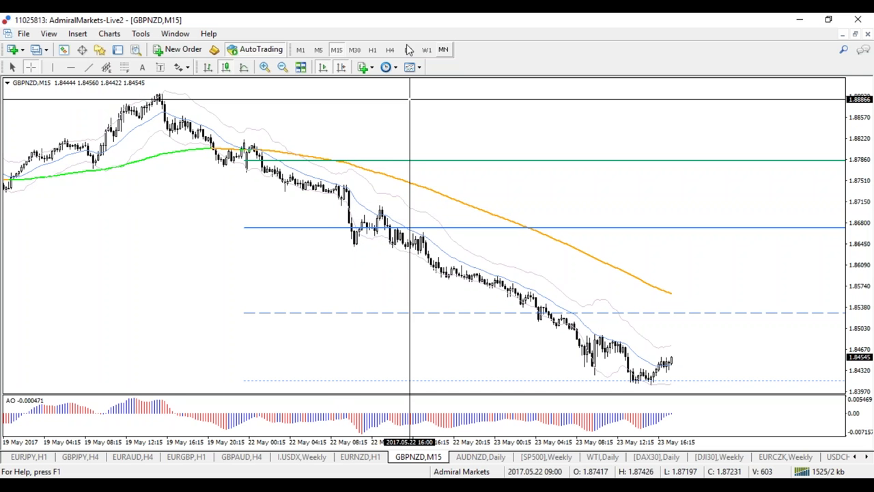
# Draw a Fibonacci retracement on GBPNZD H1 from the 19 May high at about 1.88973 down to the latest low
pyautogui.click(372, 50)
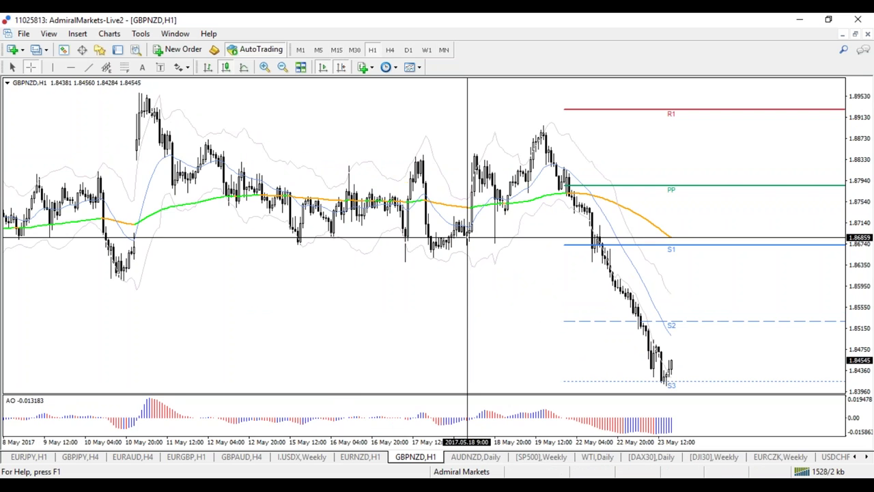
pyautogui.moveTo(671, 369); pyautogui.dragTo(730, 311)
pyautogui.press('Escape')
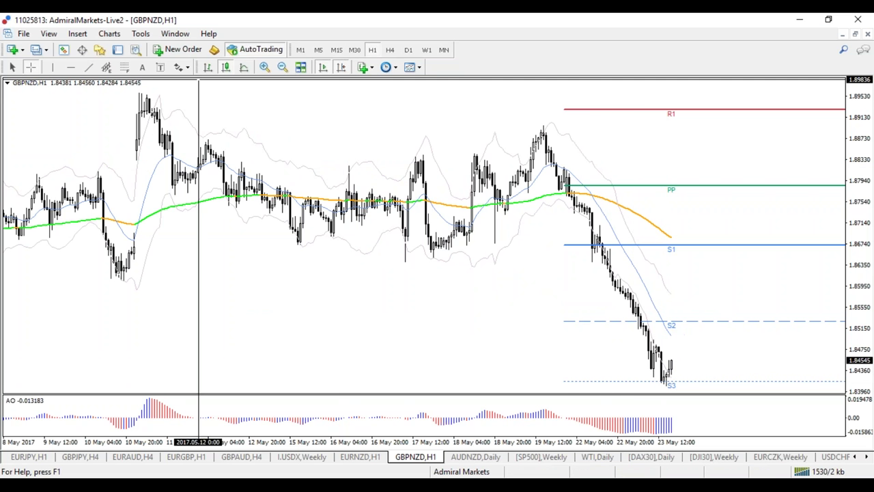
pyautogui.click(125, 67)
pyautogui.moveTo(540, 125)
pyautogui.mouseDown()
pyautogui.moveTo(592, 386)
pyautogui.moveTo(544, 126)
pyautogui.mouseUp()
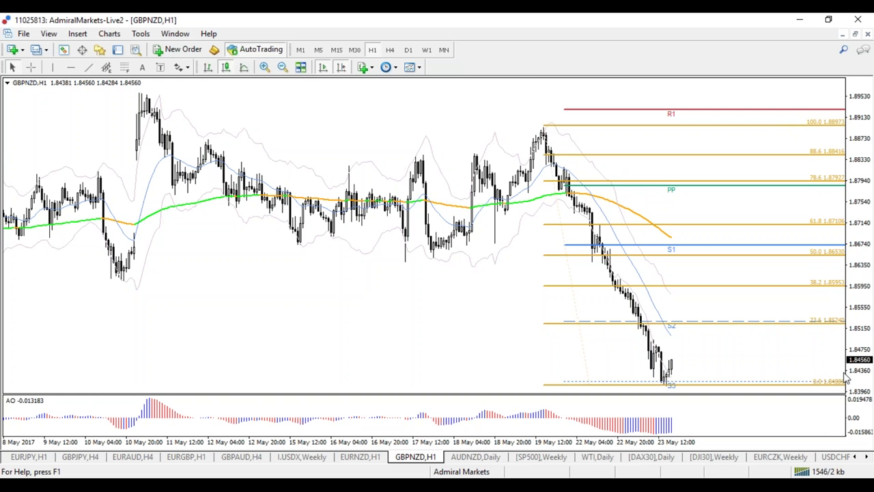
# Open the AUDNZD Daily chart and apply the saved template with Bollinger-style bands, pivot levels and the AO indicator
pyautogui.click(867, 456)
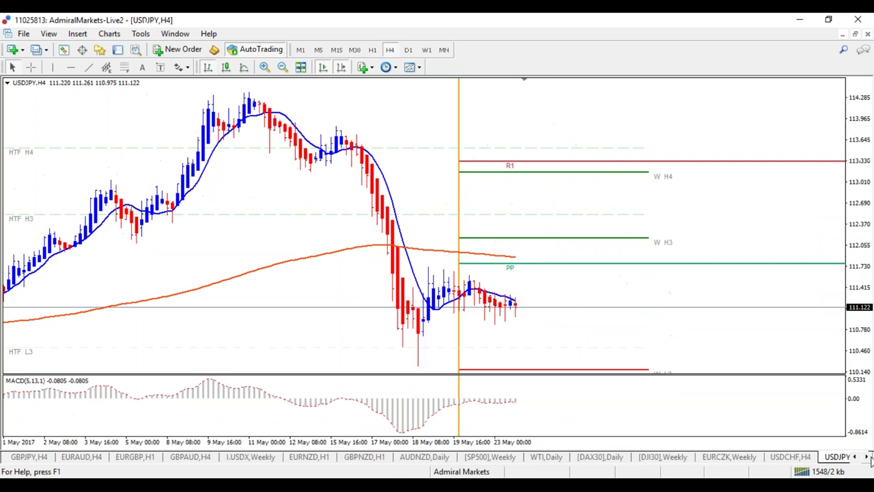
pyautogui.click(866, 456)
pyautogui.click(867, 456)
pyautogui.click(866, 456)
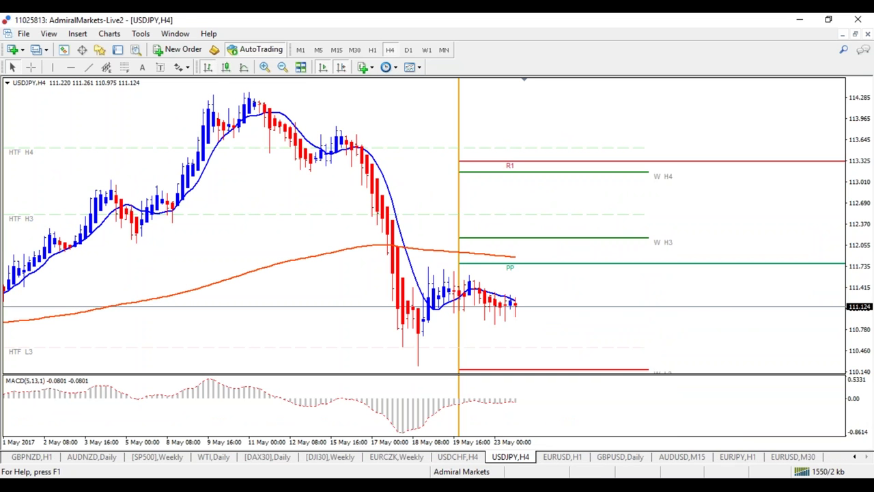
pyautogui.click(105, 457)
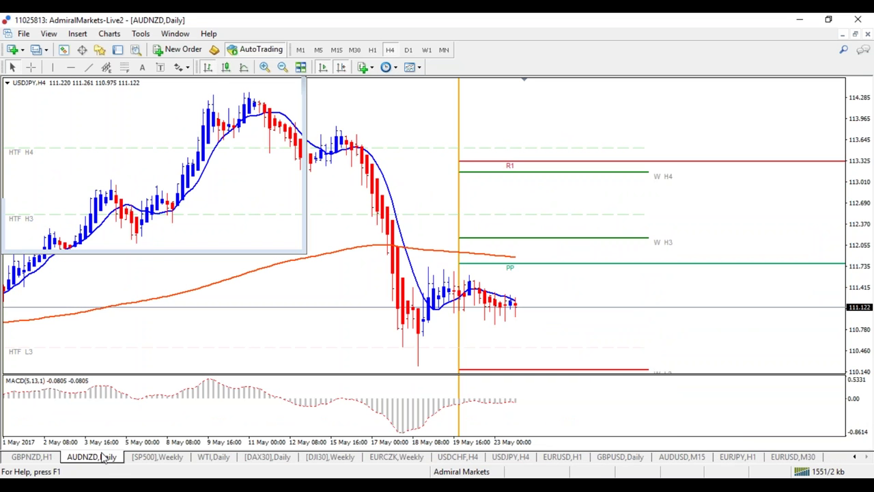
pyautogui.rightClick(356, 100)
pyautogui.moveTo(464, 224)
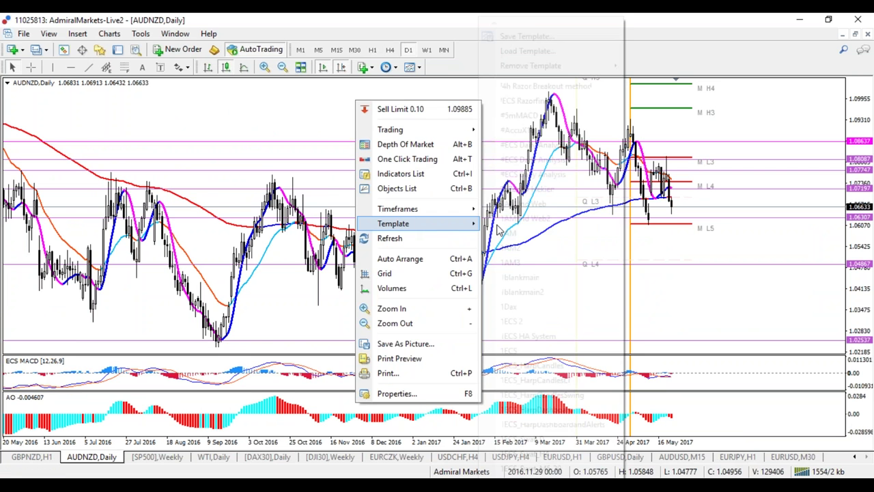
pyautogui.click(518, 249)
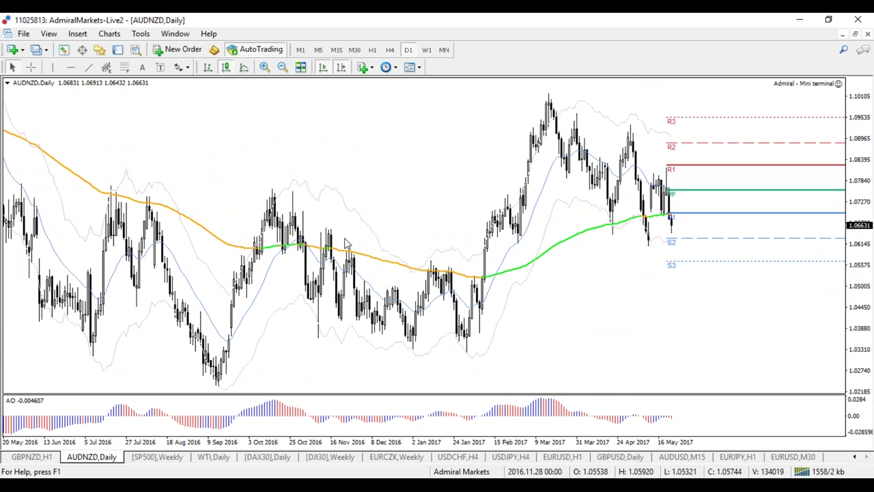
# Check AUDNZD on Weekly and Monthly and draw a descending trendline across the 2015 and 2016 highs on Weekly
pyautogui.click(426, 49)
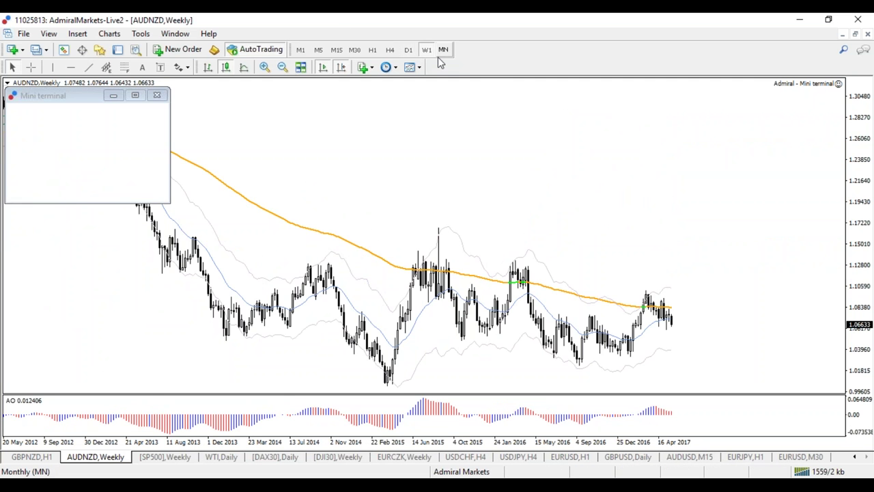
pyautogui.click(437, 55)
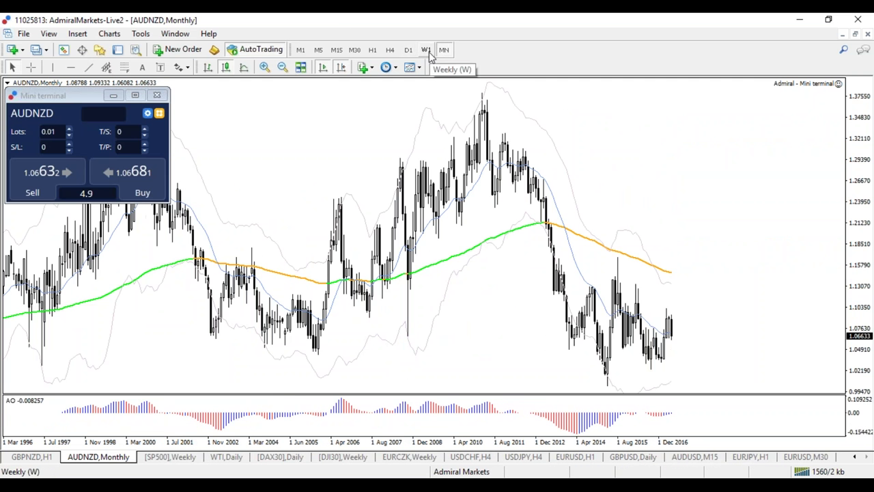
pyautogui.click(425, 51)
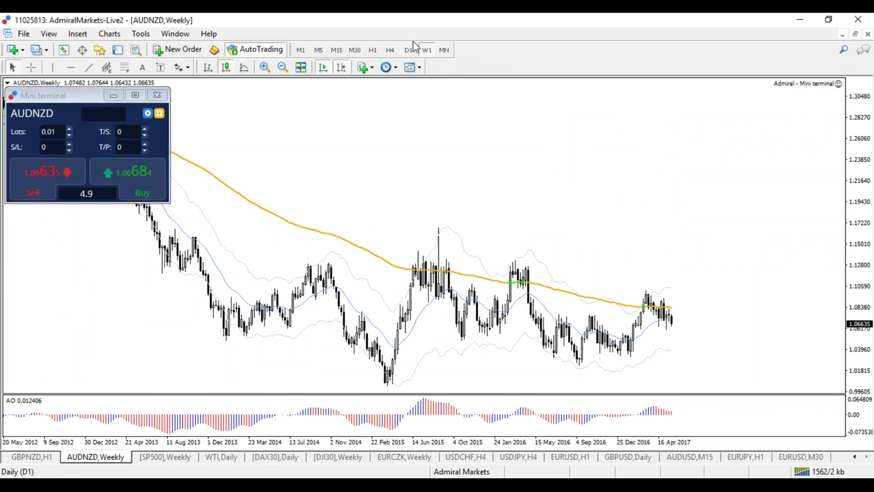
pyautogui.click(88, 67)
pyautogui.moveTo(418, 252); pyautogui.dragTo(731, 281)
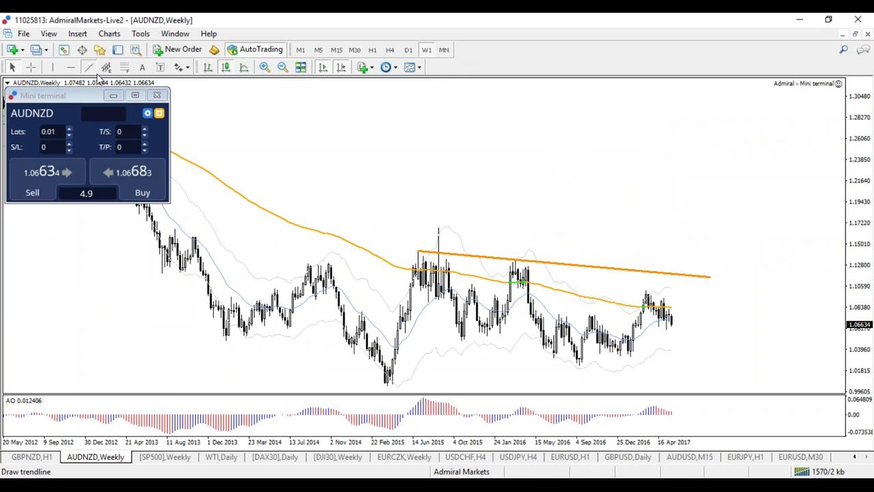
# Add a steeper descending trendline across the 2016 and 2017 highs and an ascending support trendline from the 2015 low on AUDNZD Weekly
pyautogui.click(89, 67)
pyautogui.moveTo(438, 228)
pyautogui.mouseDown()
pyautogui.moveTo(686, 321)
pyautogui.moveTo(696, 304)
pyautogui.moveTo(707, 311)
pyautogui.mouseUp()
pyautogui.moveTo(438, 232); pyautogui.dragTo(430, 245)
pyautogui.click(69, 101)
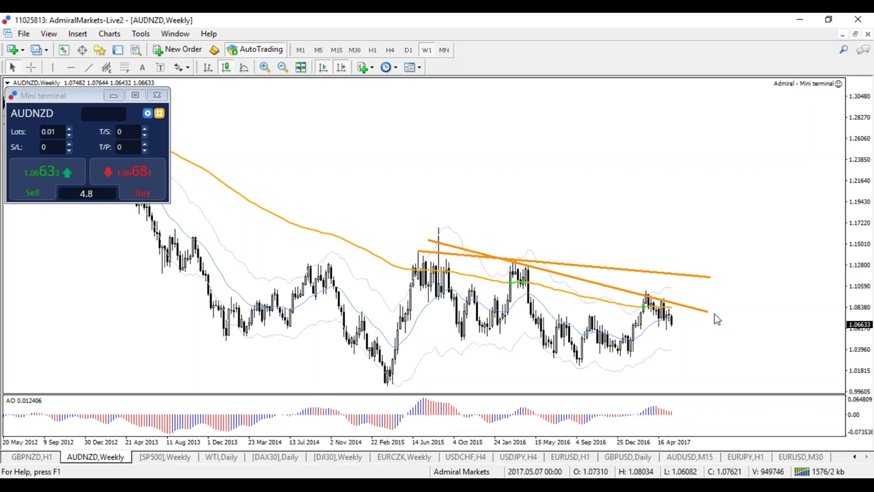
pyautogui.moveTo(714, 314); pyautogui.dragTo(722, 315)
pyautogui.click(88, 66)
pyautogui.moveTo(388, 385)
pyautogui.mouseDown()
pyautogui.moveTo(638, 369)
pyautogui.moveTo(774, 343)
pyautogui.moveTo(730, 346)
pyautogui.mouseUp()
# Draw a Fibonacci retracement on AUDNZD Daily from the March 2017 high at about 1.10211 to the low at about 1.06364
pyautogui.click(407, 50)
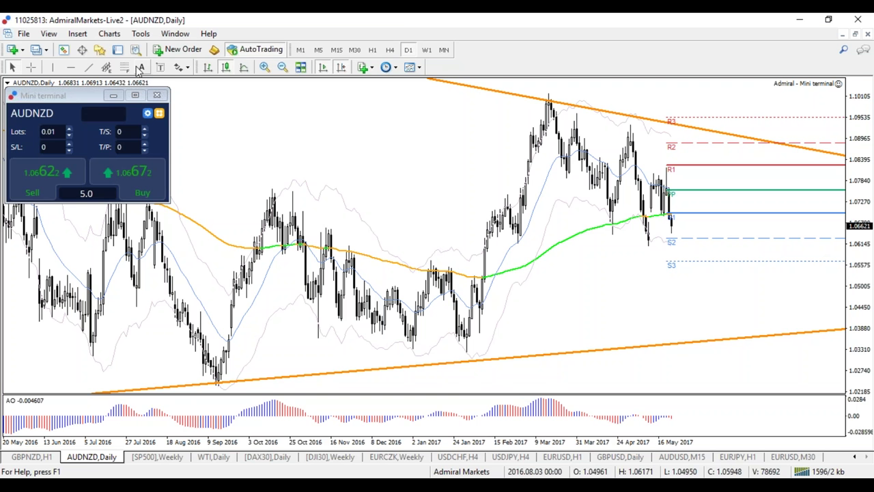
pyautogui.click(124, 67)
pyautogui.moveTo(549, 93); pyautogui.dragTo(582, 232)
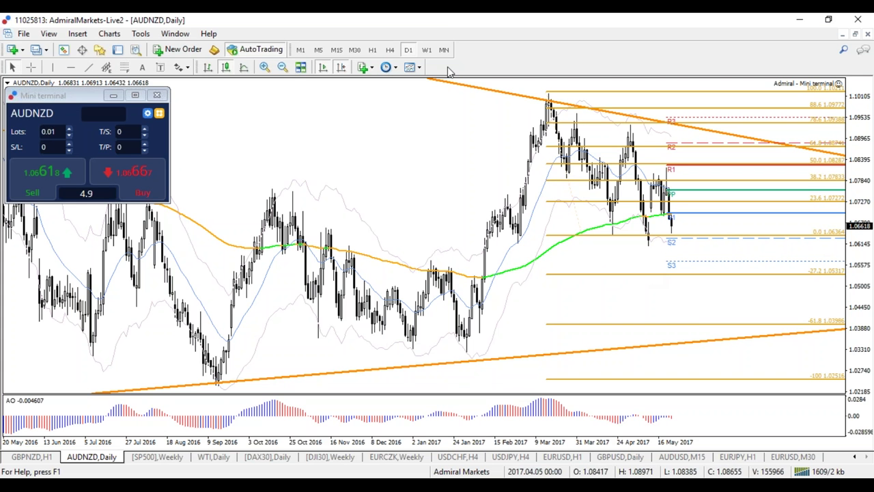
# Compare AUDNZD on H4 and Daily and inspect the -27.2 Fibonacci level with the crosshair
pyautogui.click(390, 52)
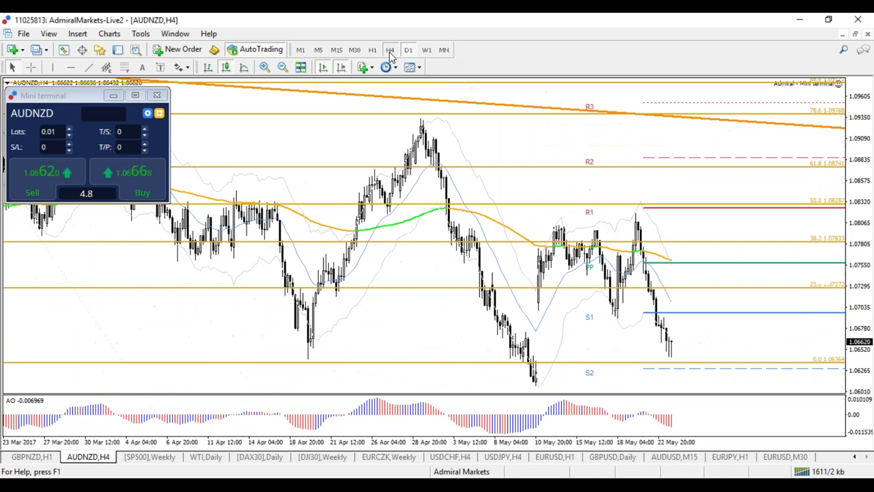
pyautogui.click(408, 51)
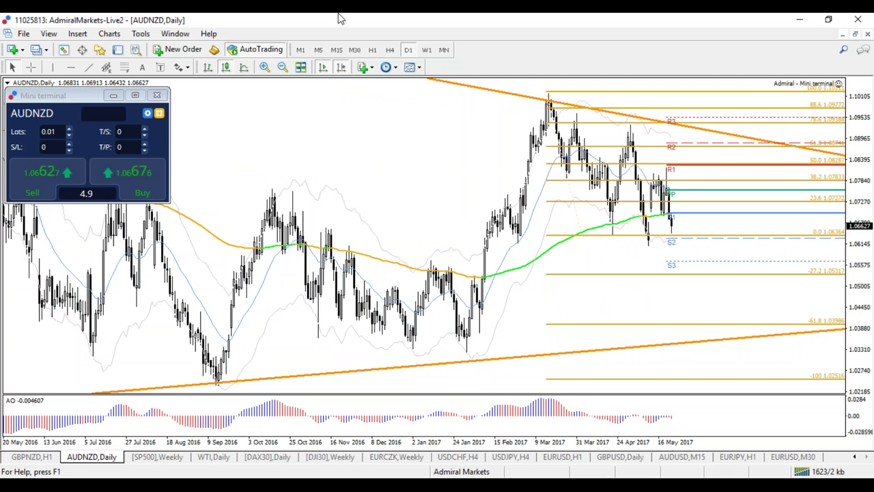
pyautogui.middleClick(640, 306)
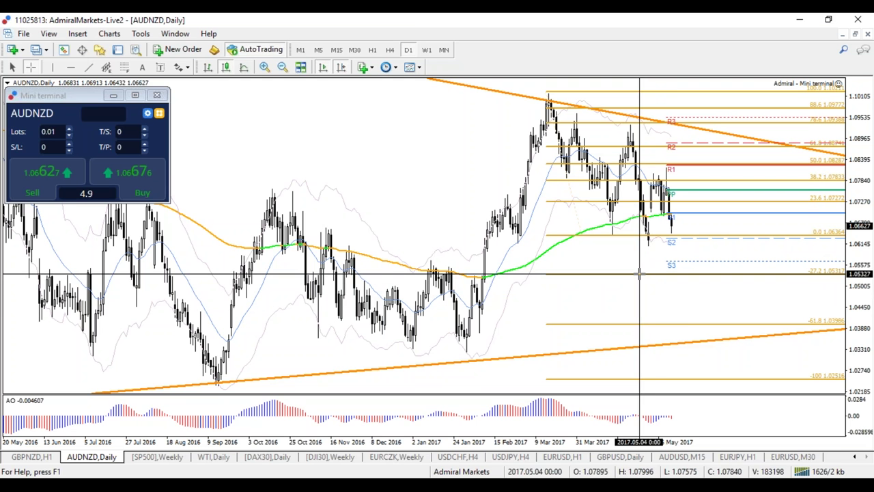
pyautogui.middleClick(708, 415)
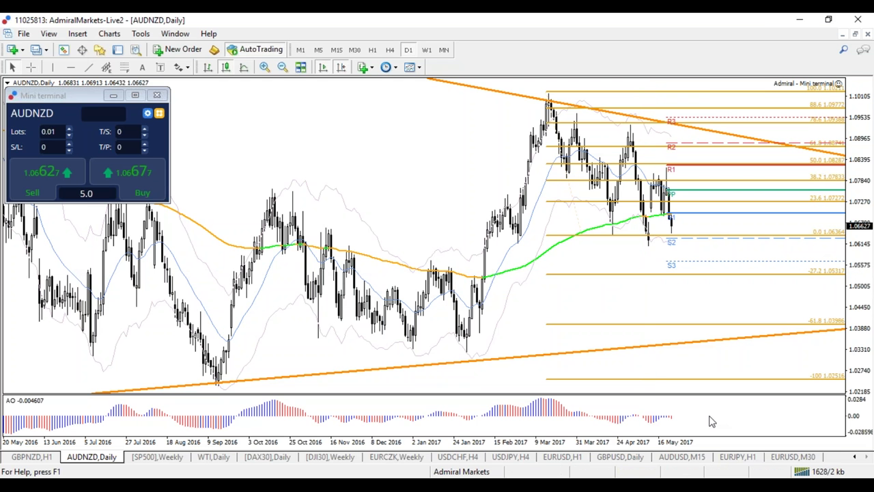
# Examine the AUDNZD Daily trendlines across the full multi-year structure and the recent candles against the pivots and Fibonacci levels
pyautogui.press('-')
pyautogui.press('-')
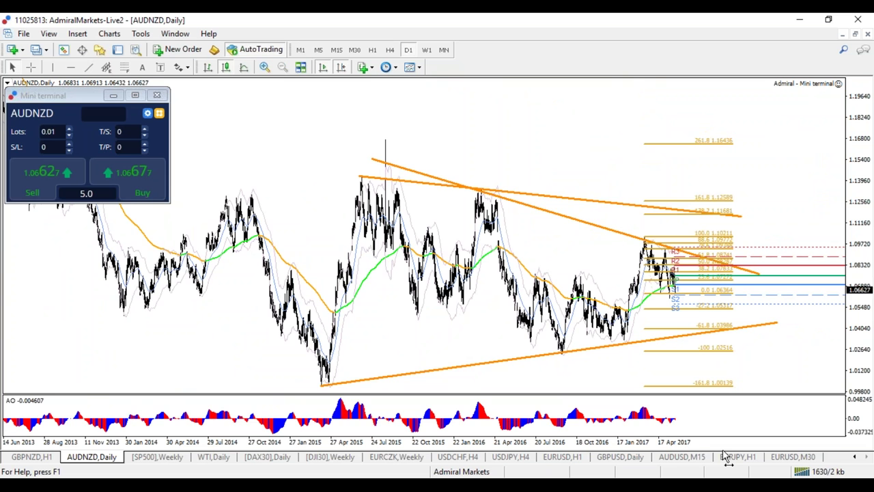
pyautogui.press('+')
pyautogui.press('+')
pyautogui.press('+')
pyautogui.press('+')
pyautogui.press('+')
pyautogui.press('-')
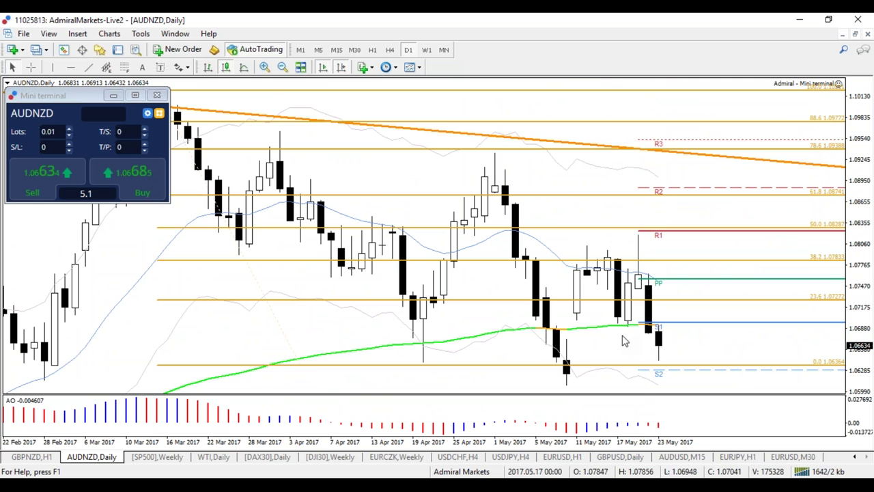
pyautogui.scroll(-1, 666, 447)
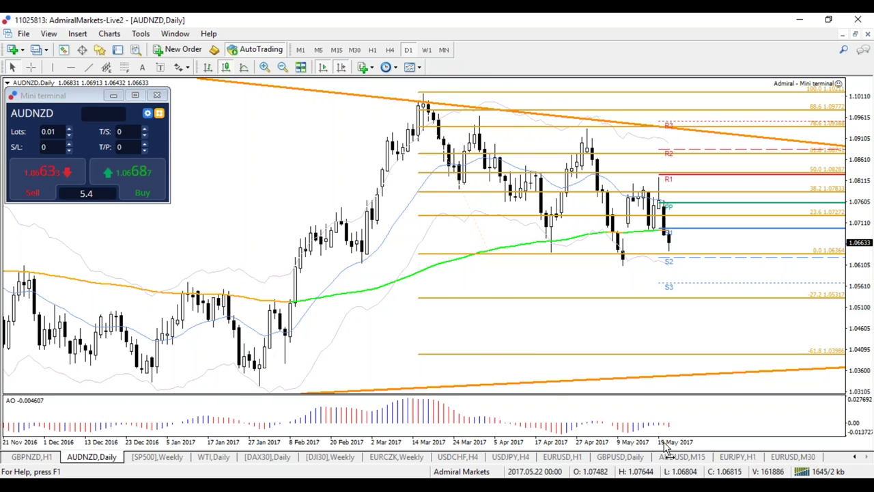
pyautogui.scroll(-3, 662, 446)
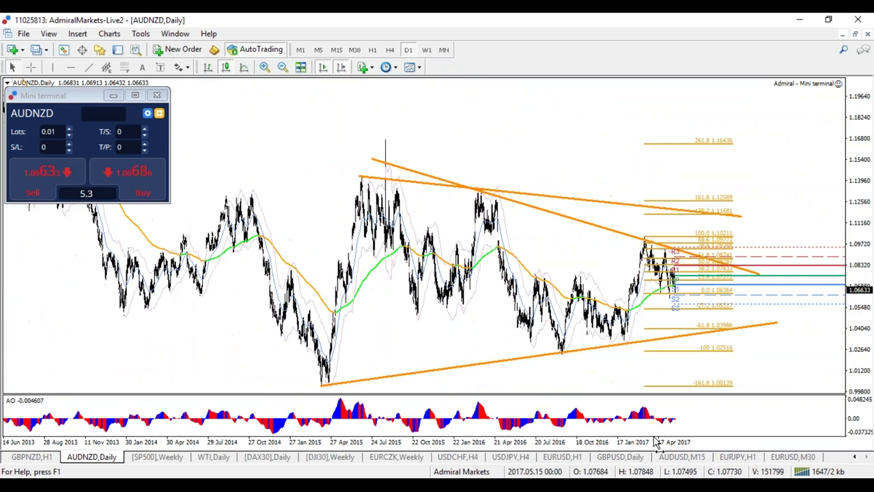
# Inspect the AUDNZD Daily candles since mid-2016 against the Fibonacci levels, pivots and ascending support trendline
pyautogui.scroll(4, 662, 442)
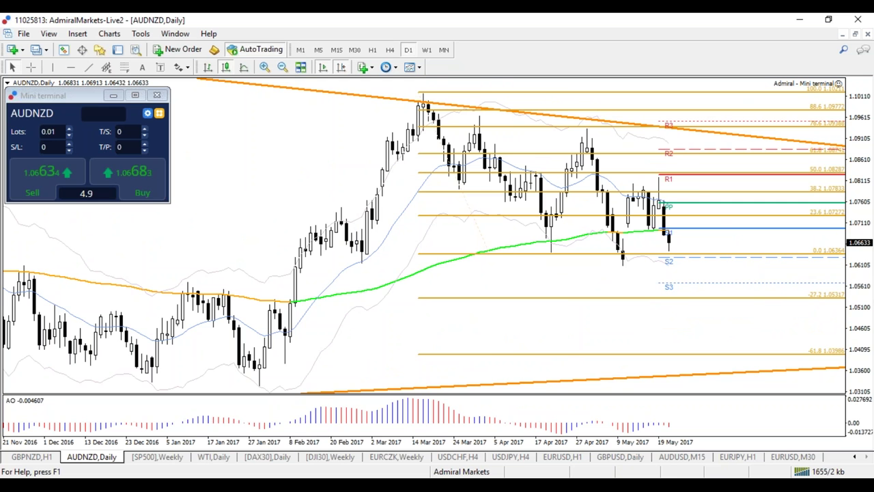
pyautogui.press('-')
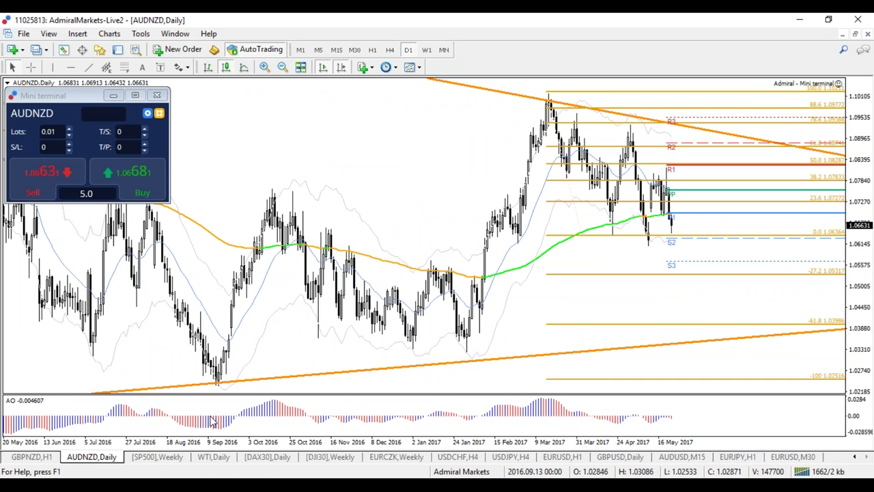
pyautogui.moveTo(210, 427)
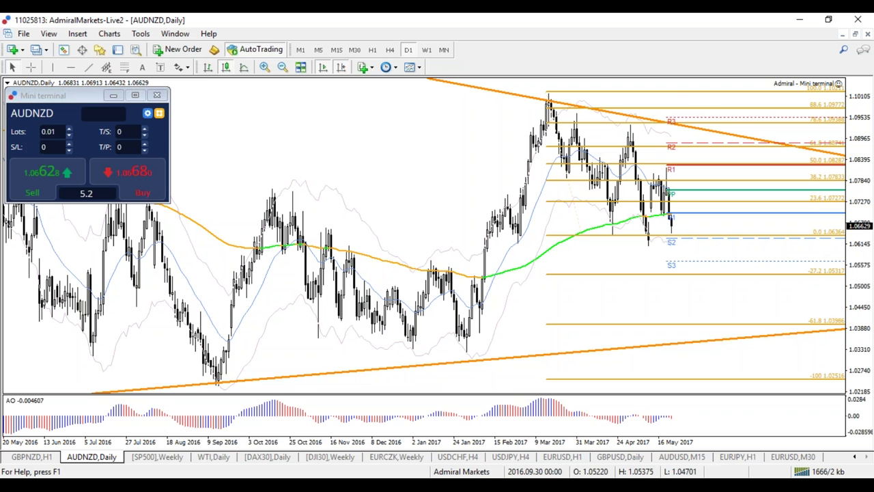
# Review the EURUSD, GBPUSD, USDJPY and AUDUSD H4, NZDUSD M15 and GOLD Weekly charts in turn
pyautogui.click(852, 458)
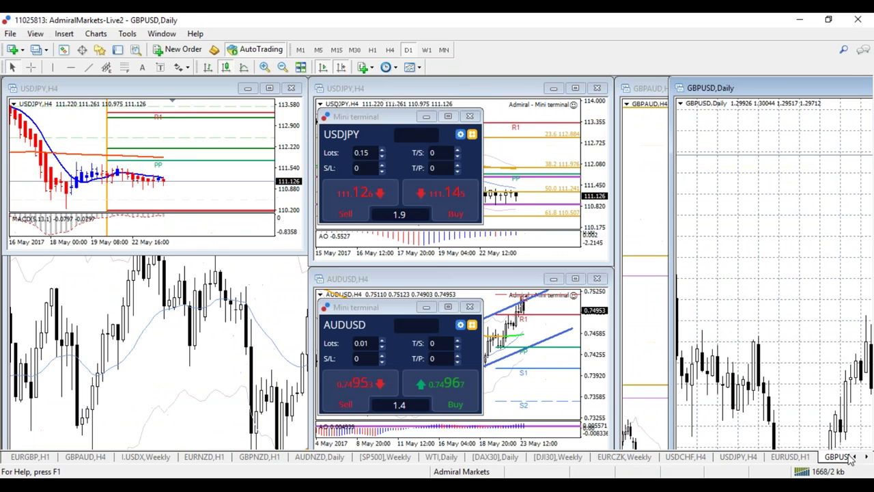
pyautogui.click(856, 459)
pyautogui.click(856, 459)
pyautogui.click(856, 458)
pyautogui.click(56, 457)
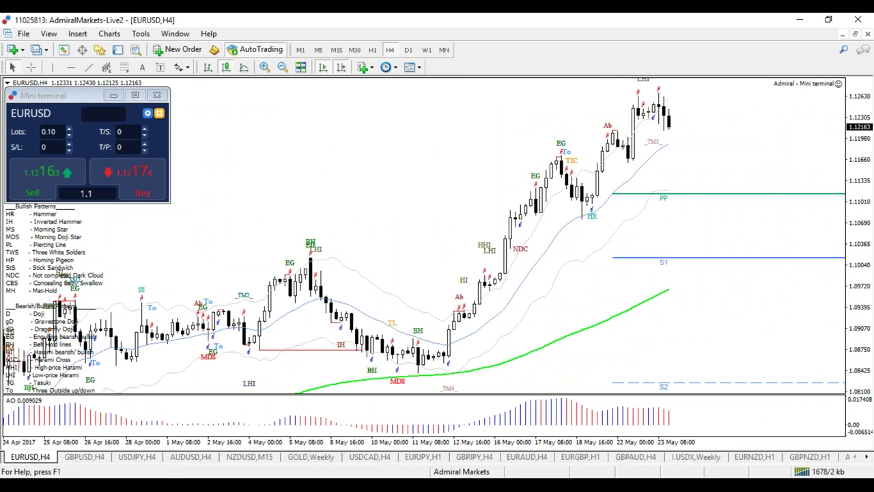
pyautogui.click(84, 457)
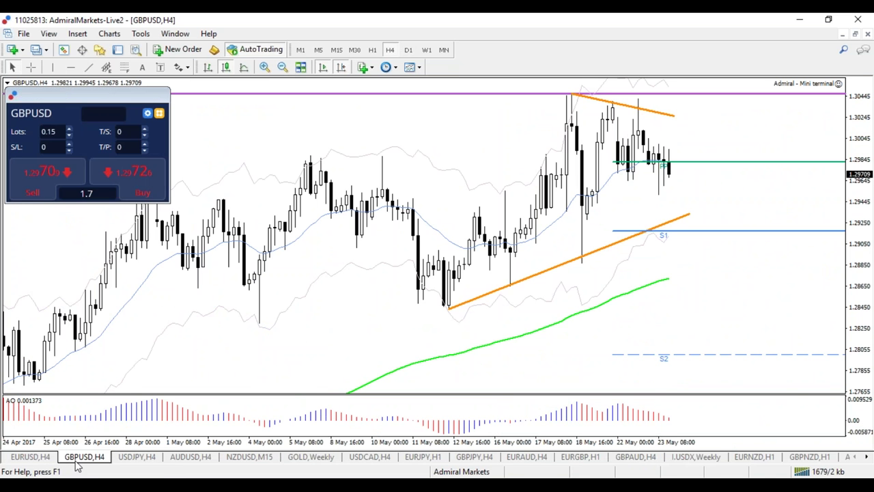
pyautogui.click(153, 461)
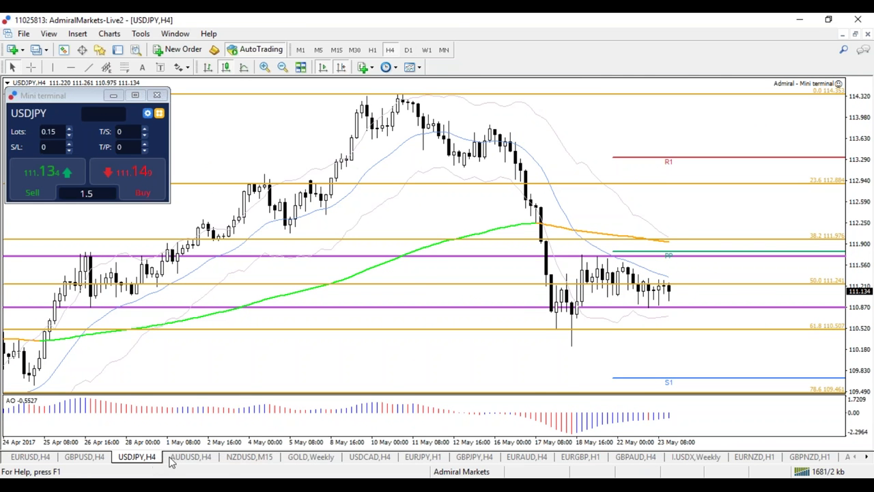
pyautogui.click(179, 457)
pyautogui.click(244, 457)
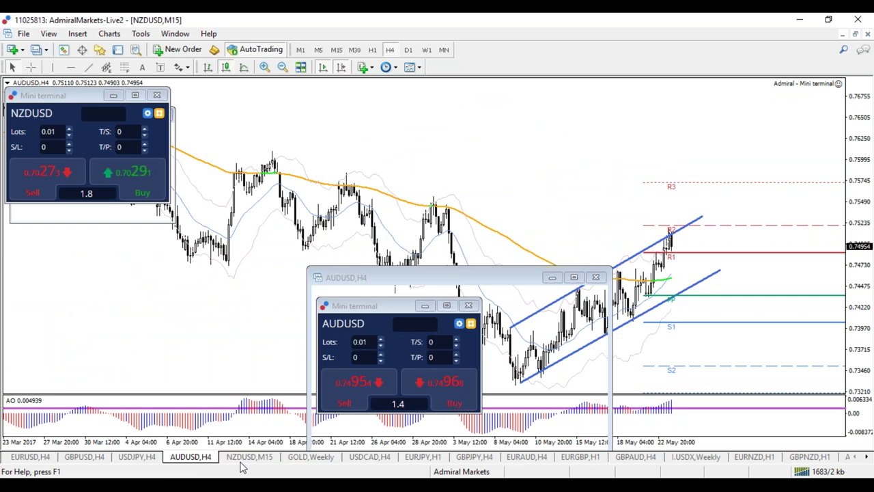
pyautogui.click(303, 463)
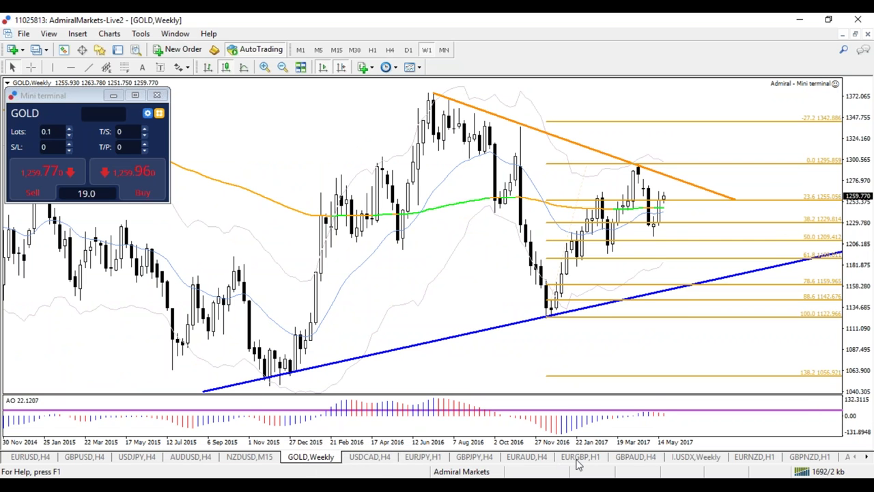
# Extend the ascending trendline on I.USDX Weekly beyond the latest candle and set the chart to the Daily timeframe
pyautogui.click(690, 457)
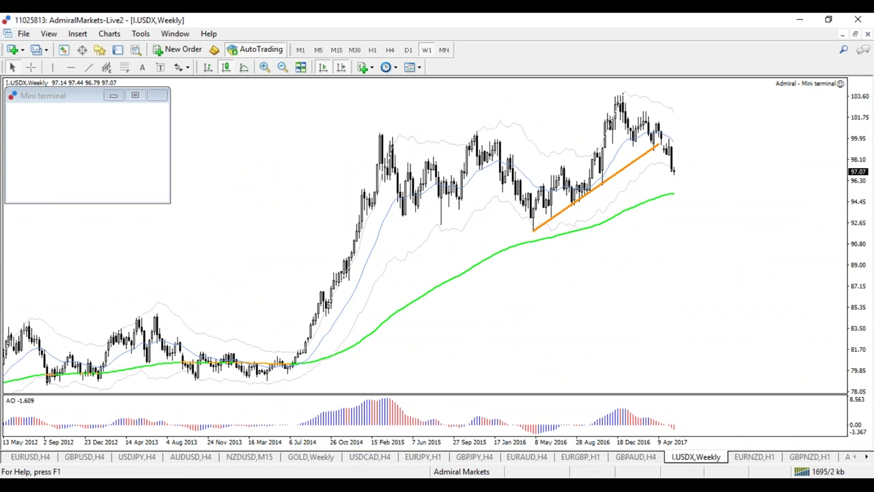
pyautogui.press('-')
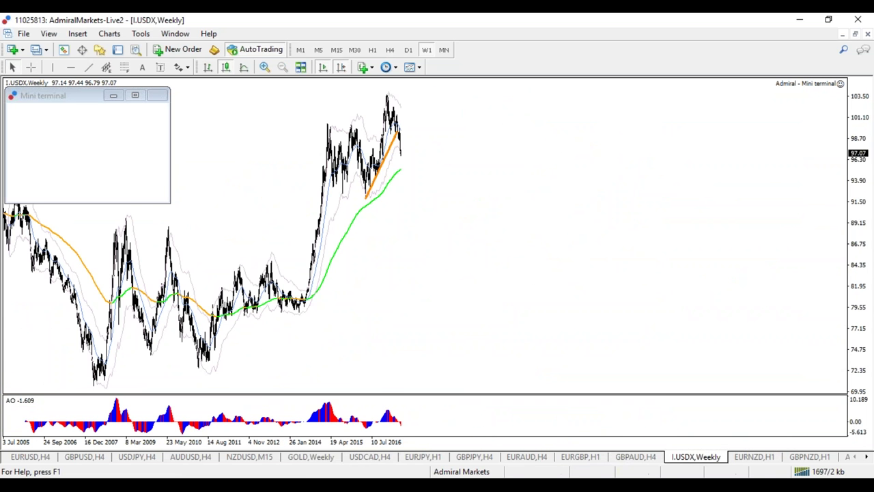
pyautogui.press('+')
pyautogui.press('+')
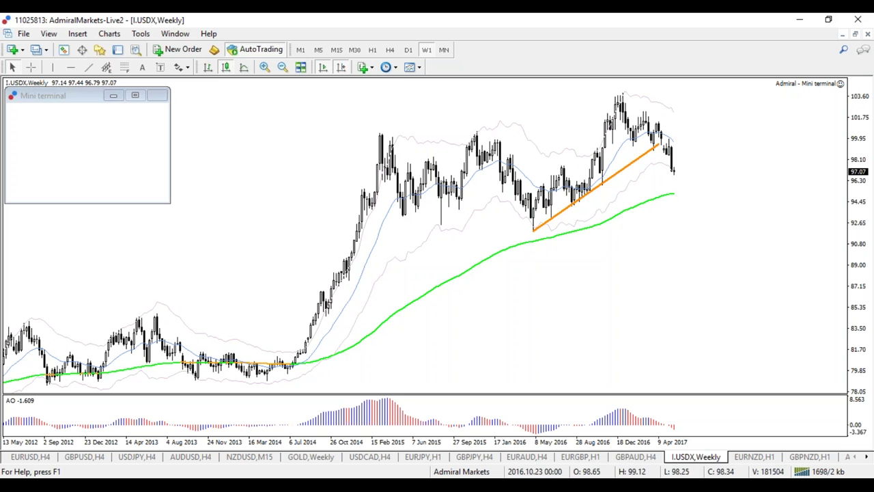
pyautogui.click(30, 67)
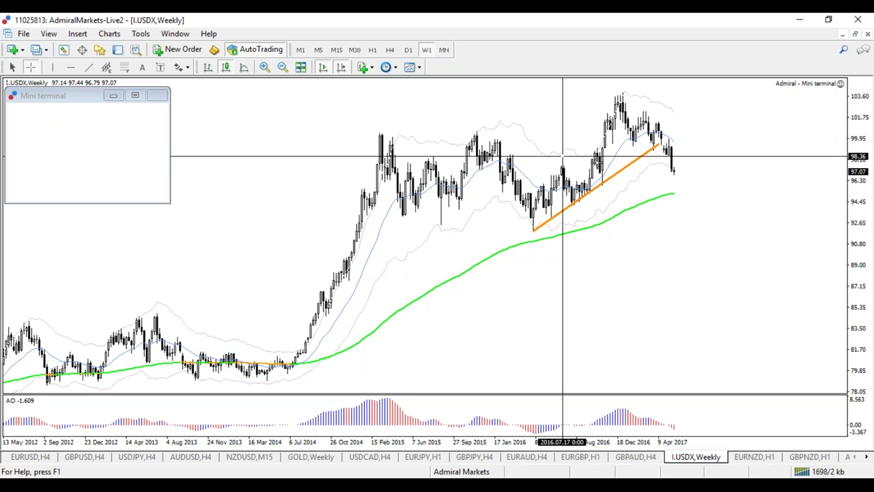
pyautogui.doubleClick(640, 155)
pyautogui.moveTo(657, 144); pyautogui.dragTo(679, 133)
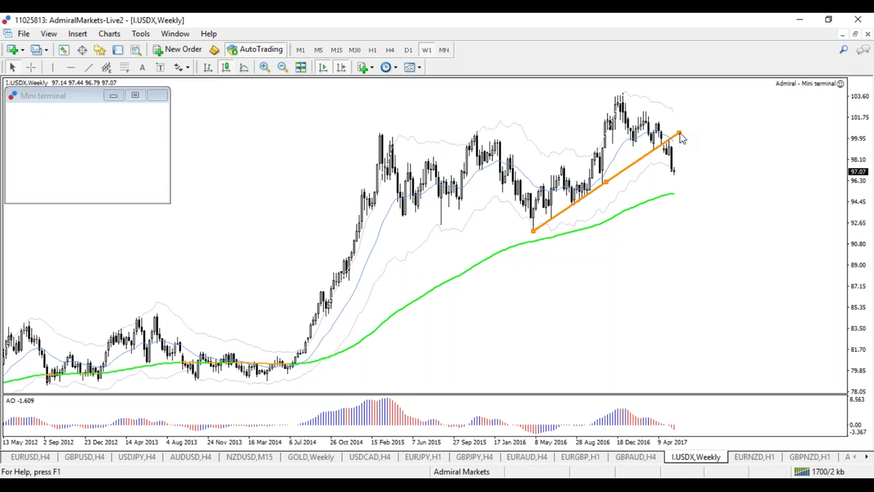
pyautogui.click(408, 49)
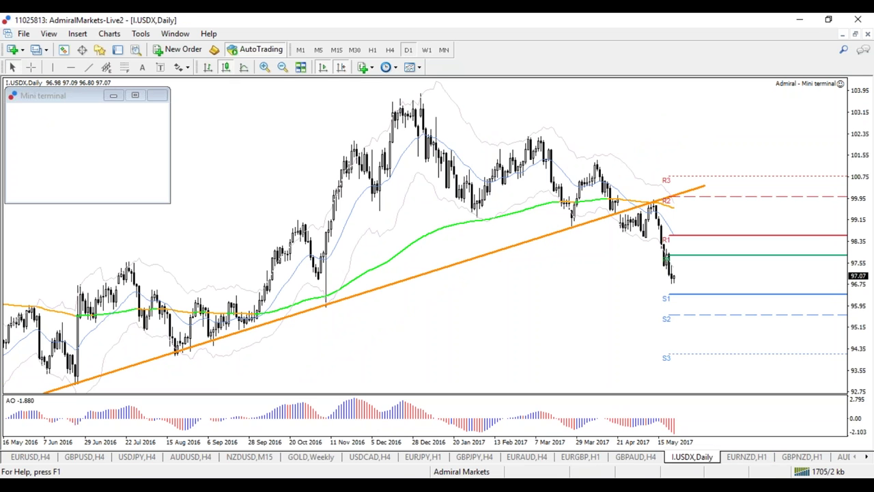
# Switch to the Admiral Markets website in Chrome and open the Forex & CFD Webinars page under Education
pyautogui.click(261, 485)
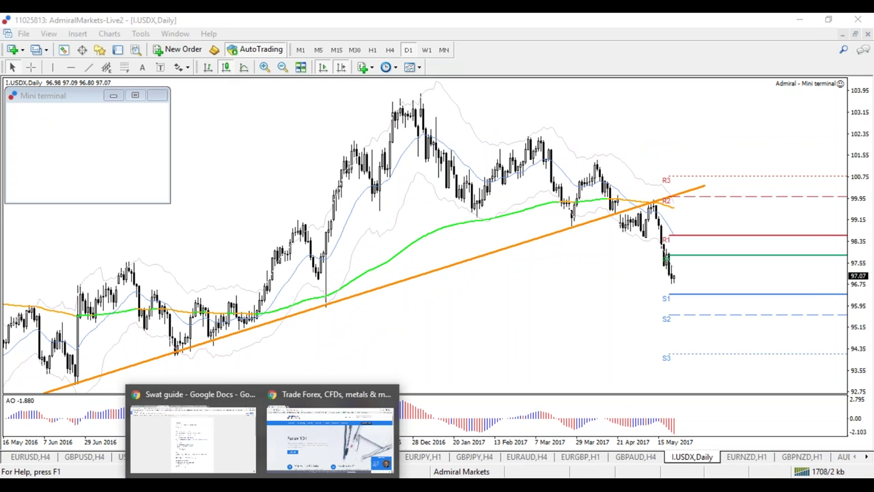
pyautogui.click(296, 462)
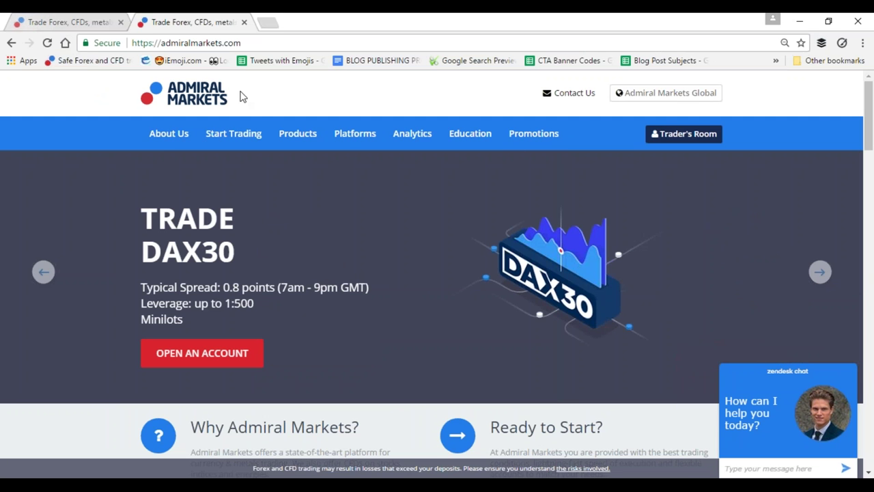
pyautogui.click(2, 15)
pyautogui.click(473, 144)
pyautogui.moveTo(470, 143)
pyautogui.click(470, 179)
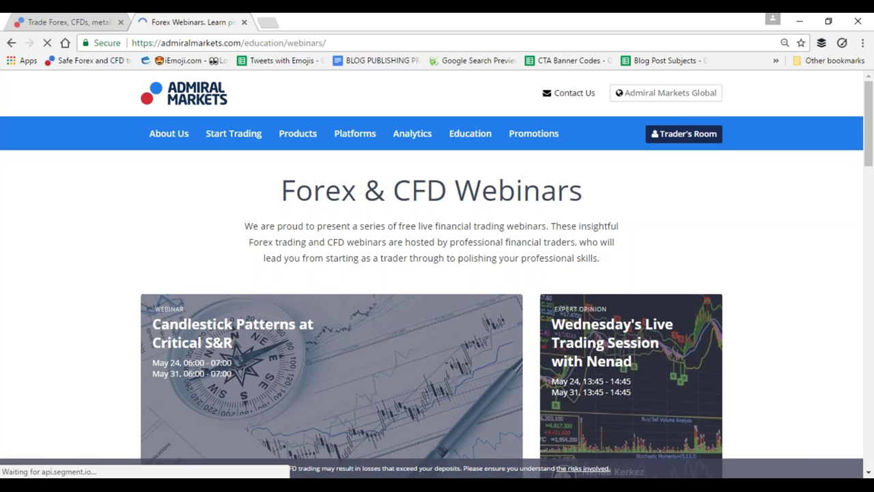
# Review the upcoming webinars scheduled from May 24 to June 01, with their topics, times and hosts
pyautogui.scroll(-3, 384, 358)
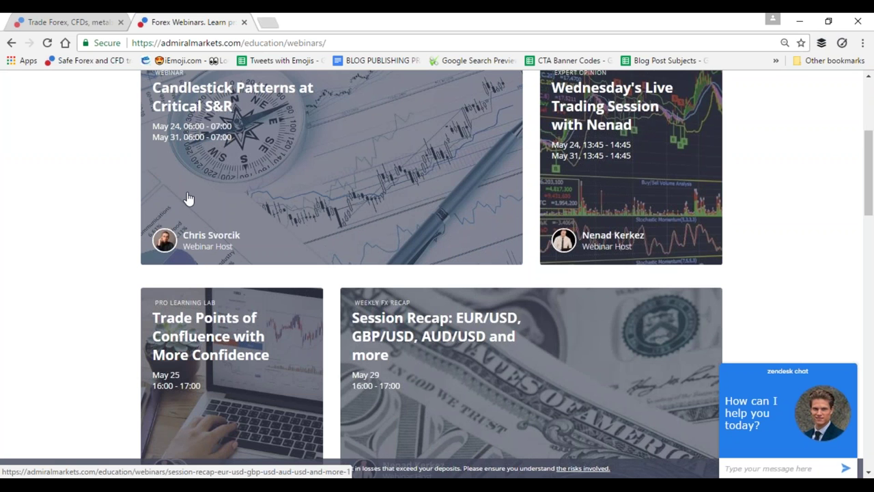
pyautogui.scroll(-2, 189, 198)
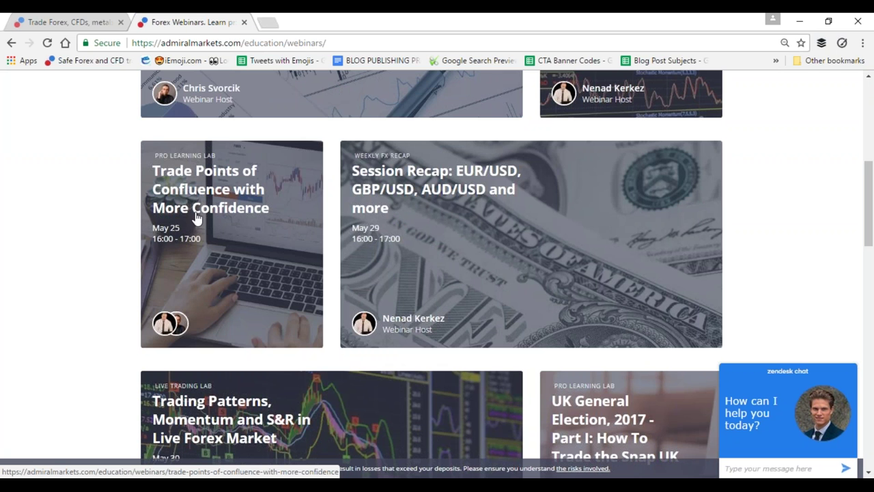
pyautogui.scroll(-1, 190, 225)
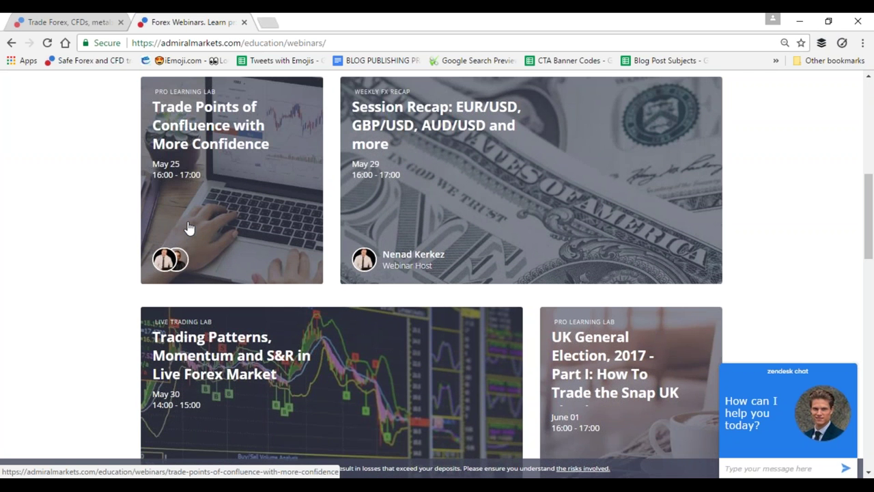
pyautogui.scroll(-2, 190, 229)
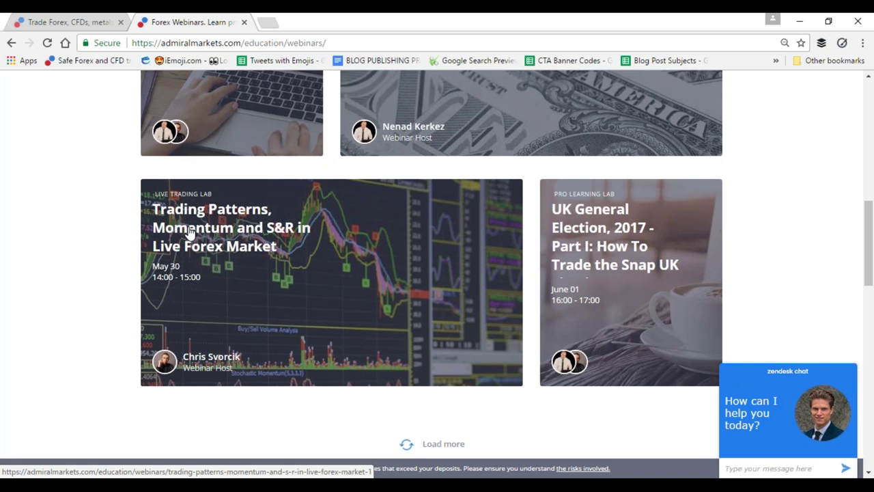
pyautogui.scroll(1, 181, 236)
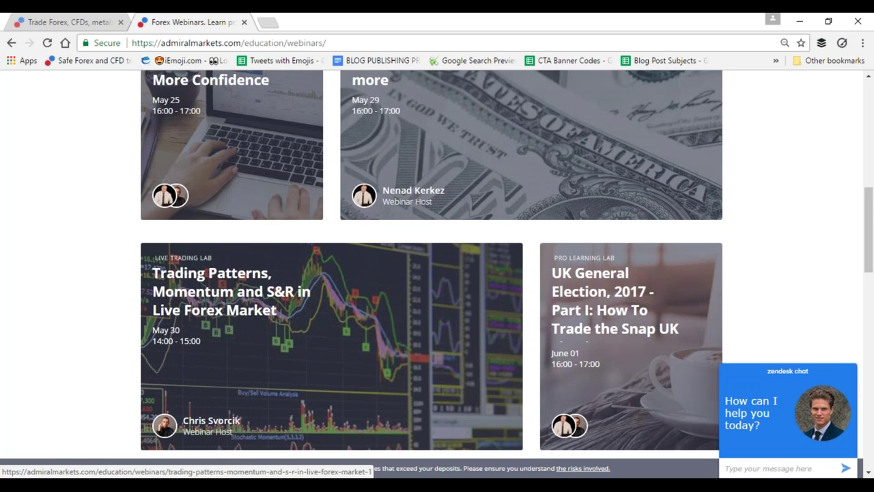
pyautogui.scroll(1, 178, 239)
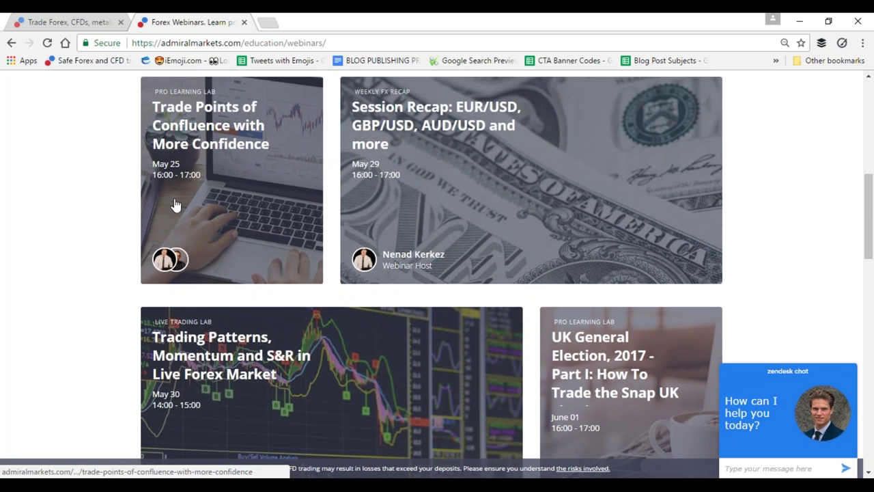
pyautogui.scroll(-1, 172, 190)
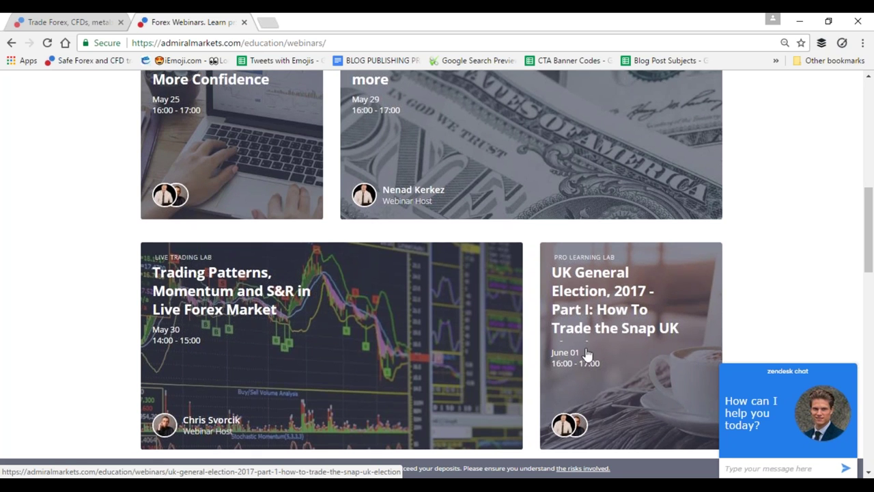
pyautogui.scroll(-3, 519, 341)
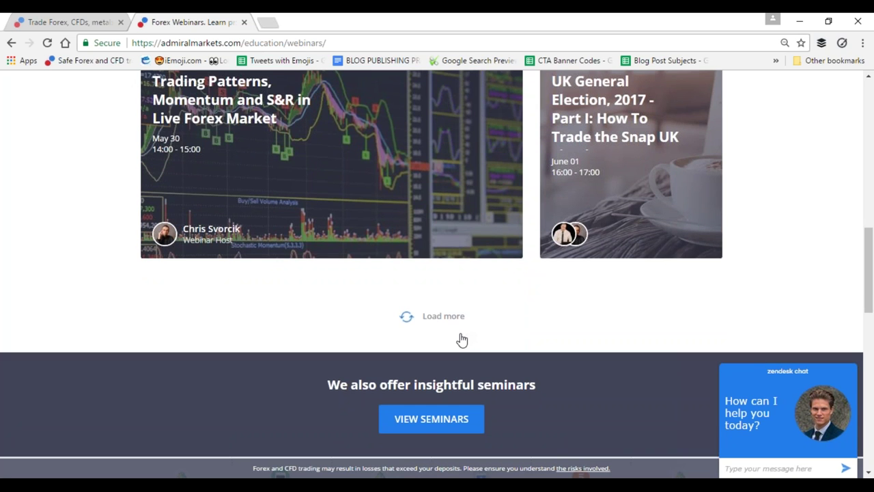
# Load more webinars twice and examine the topics and dates of the June sessions
pyautogui.click(437, 318)
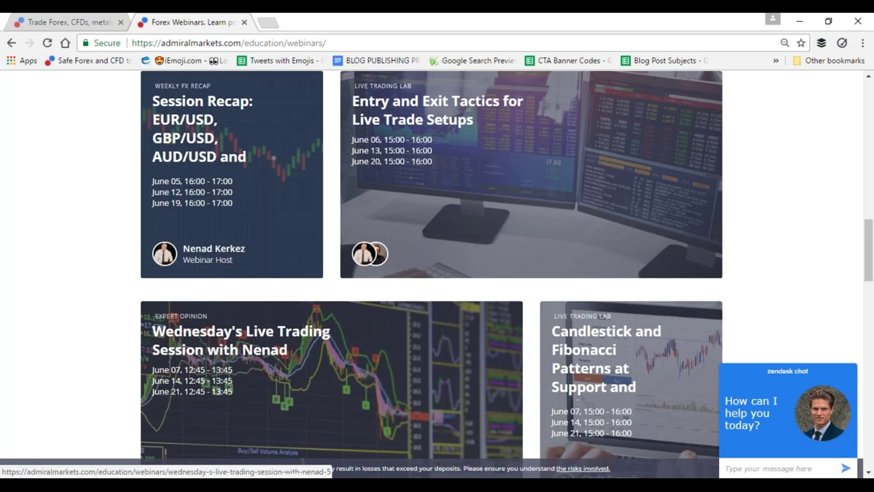
pyautogui.scroll(-7, 450, 371)
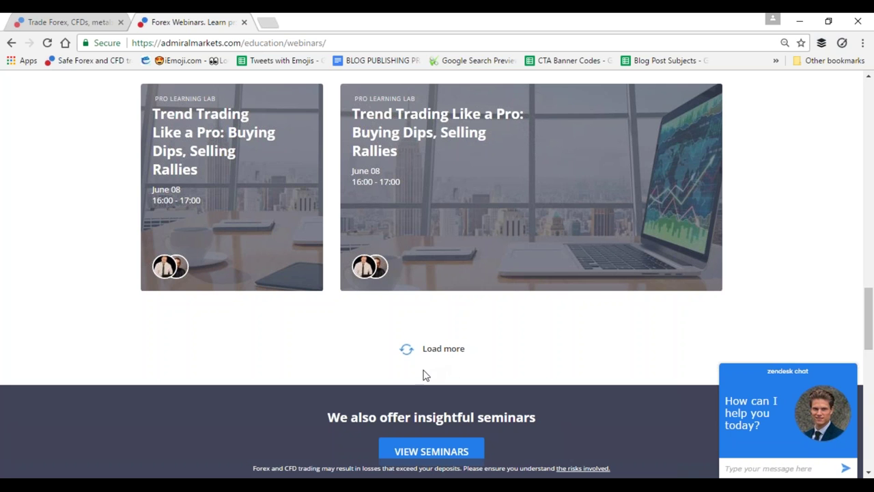
pyautogui.click(54, 40)
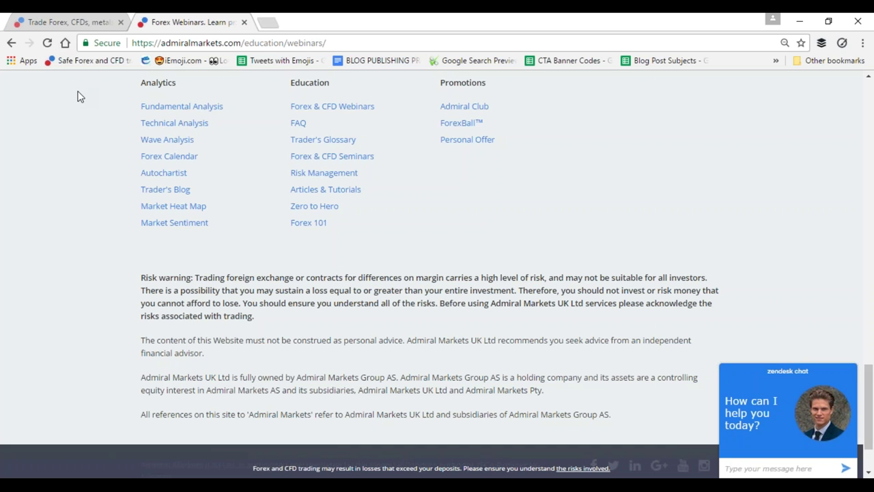
pyautogui.scroll(-3, 421, 346)
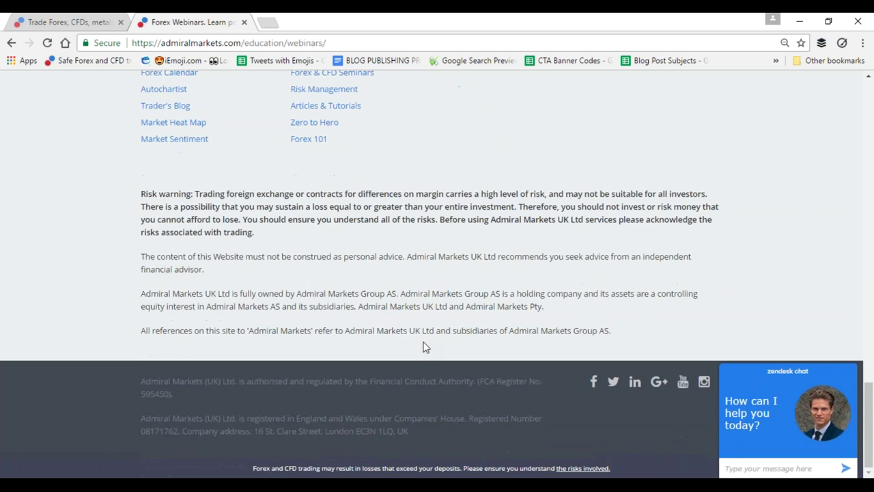
pyautogui.scroll(10, 421, 345)
pyautogui.scroll(4, 422, 344)
pyautogui.scroll(-1, 437, 382)
pyautogui.click(447, 407)
pyautogui.scroll(-12, 447, 407)
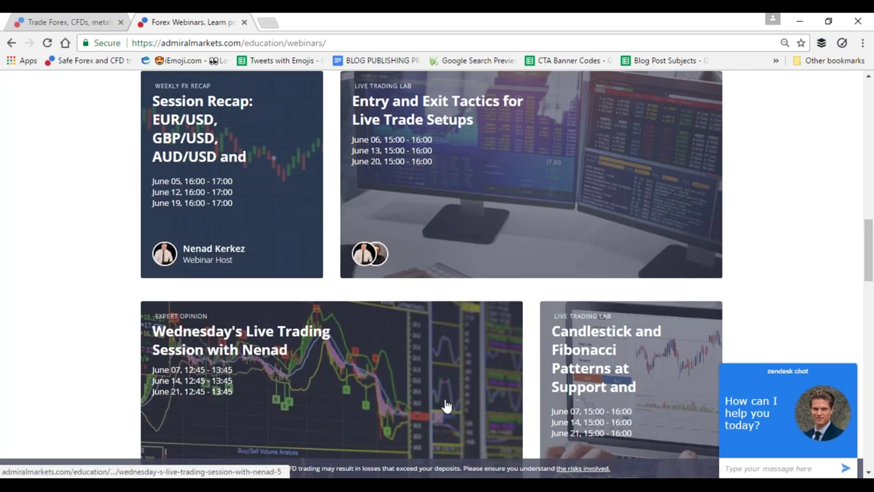
pyautogui.scroll(1, 460, 218)
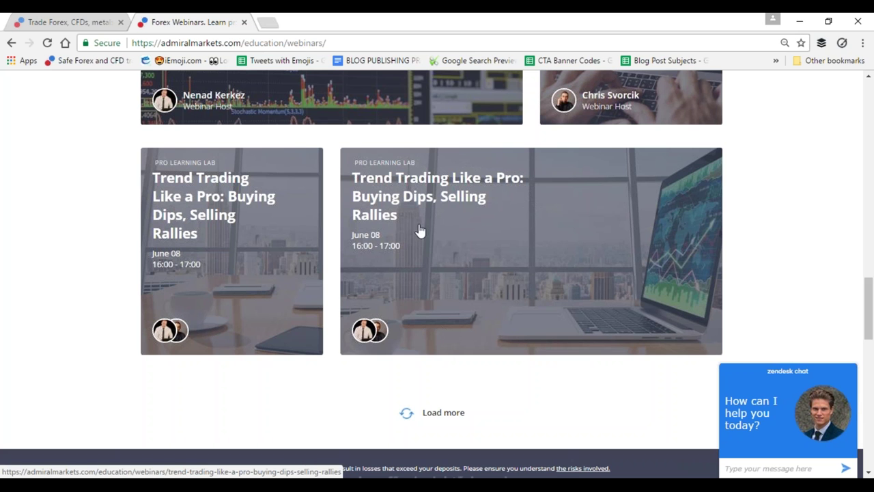
pyautogui.scroll(3, 437, 284)
pyautogui.scroll(-3, 453, 423)
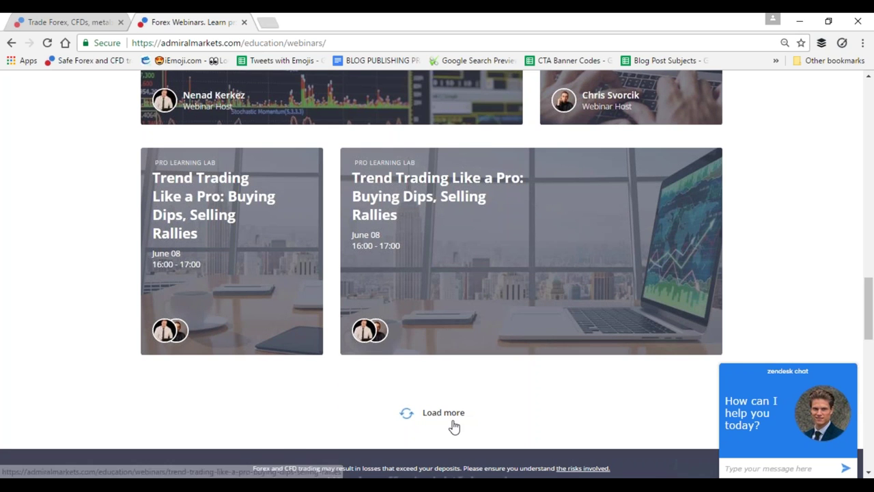
pyautogui.click(471, 427)
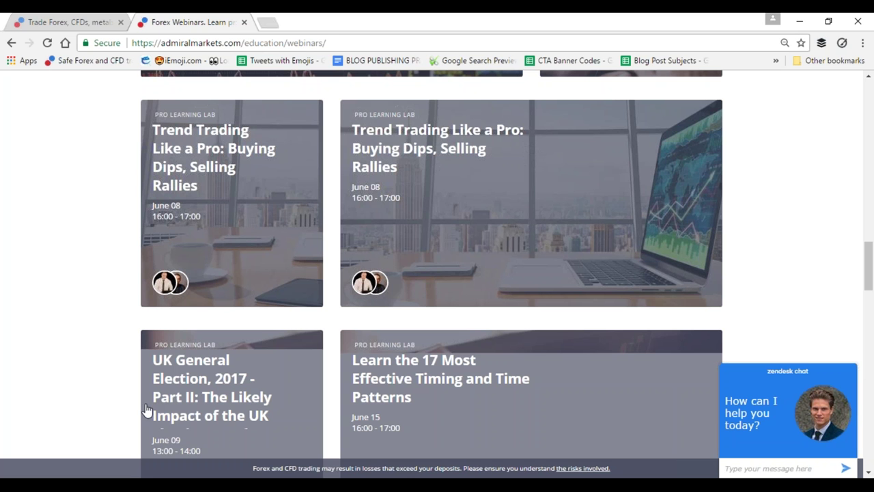
# Return to the Admiral Markets home page and advance the banner to MetaTrader 4 Supreme Edition
pyautogui.click(63, 21)
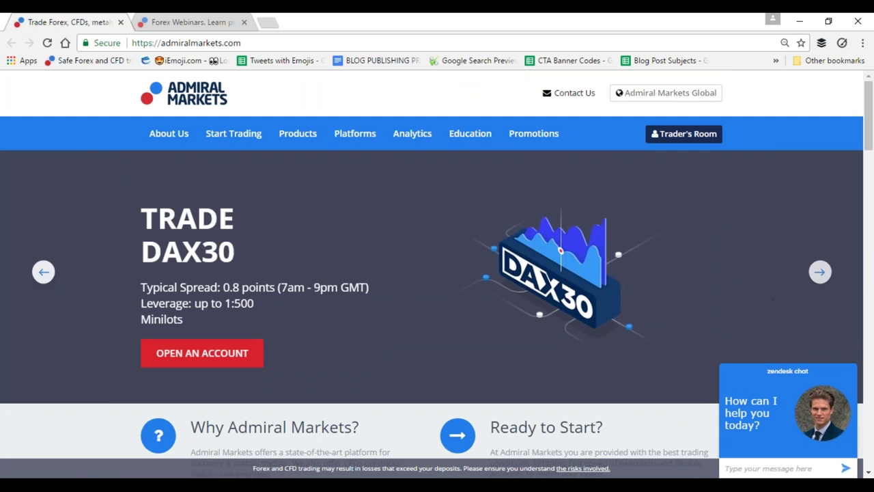
pyautogui.click(821, 273)
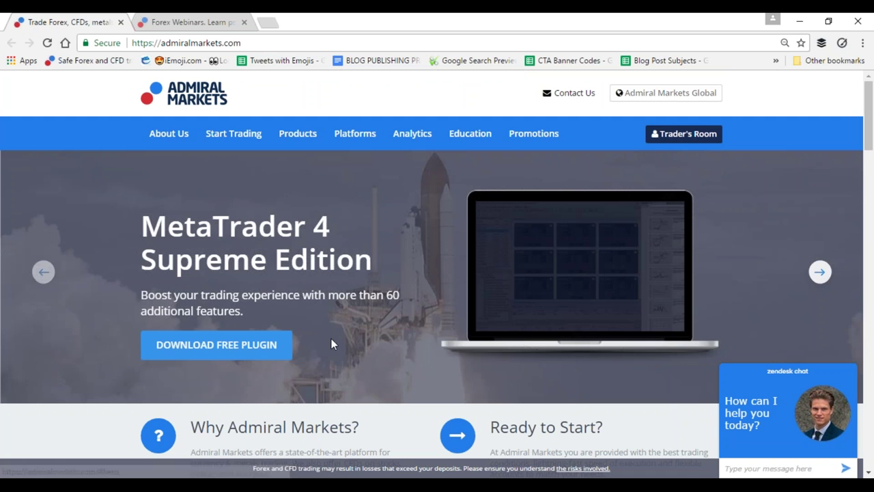